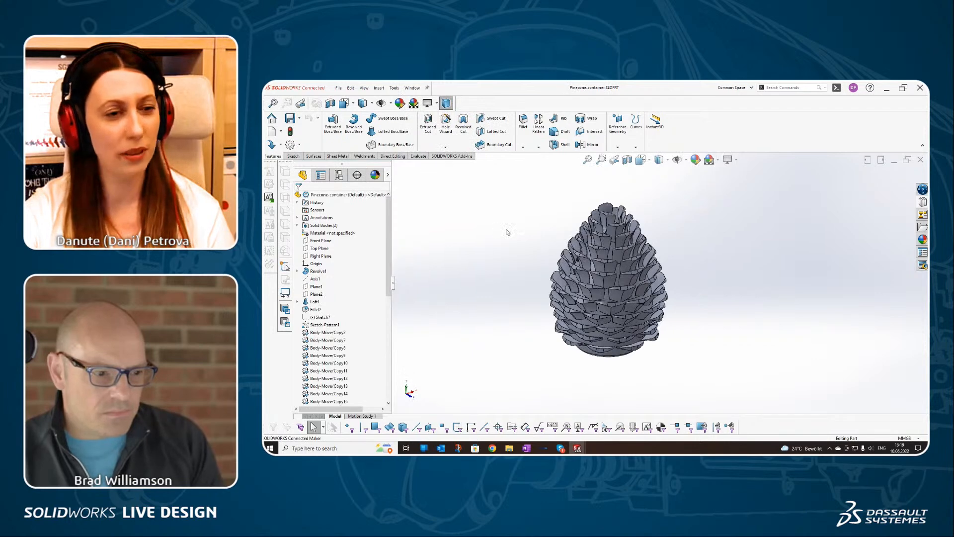
# - Start Print3D for the pinecone container and select its flat base face as the bottom plane on the print bed
pyautogui.moveTo(534, 304); pyautogui.dragTo(521, 310, button='middle')
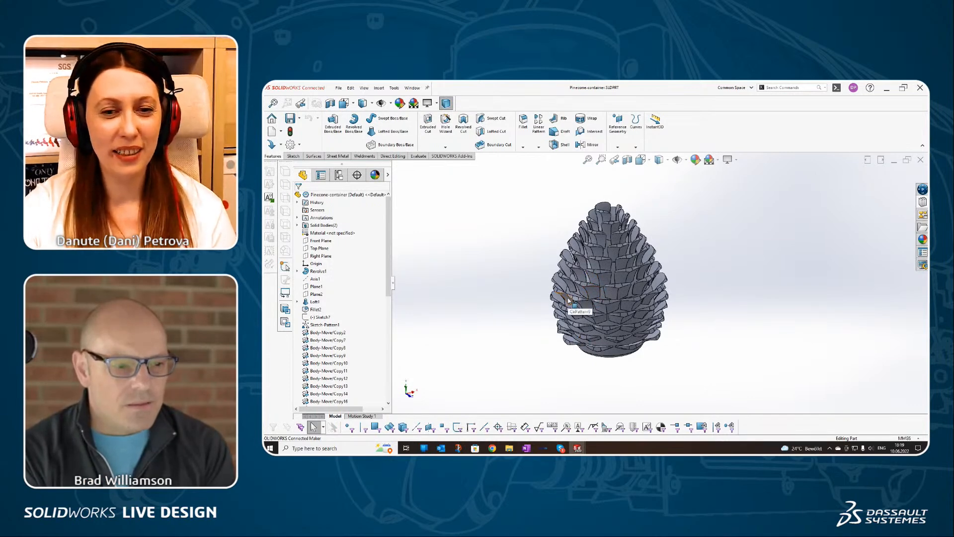
pyautogui.moveTo(568, 300); pyautogui.dragTo(591, 238, button='middle')
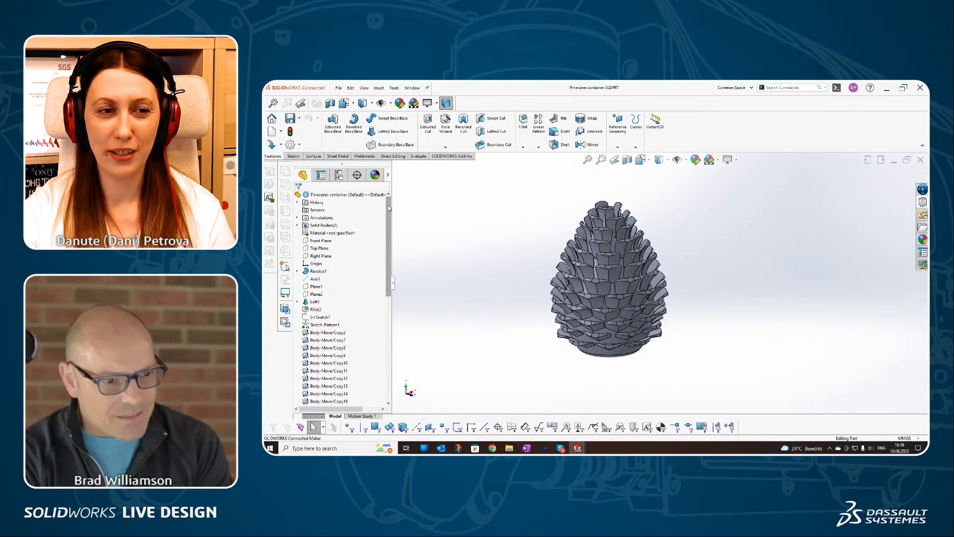
pyautogui.click(339, 88)
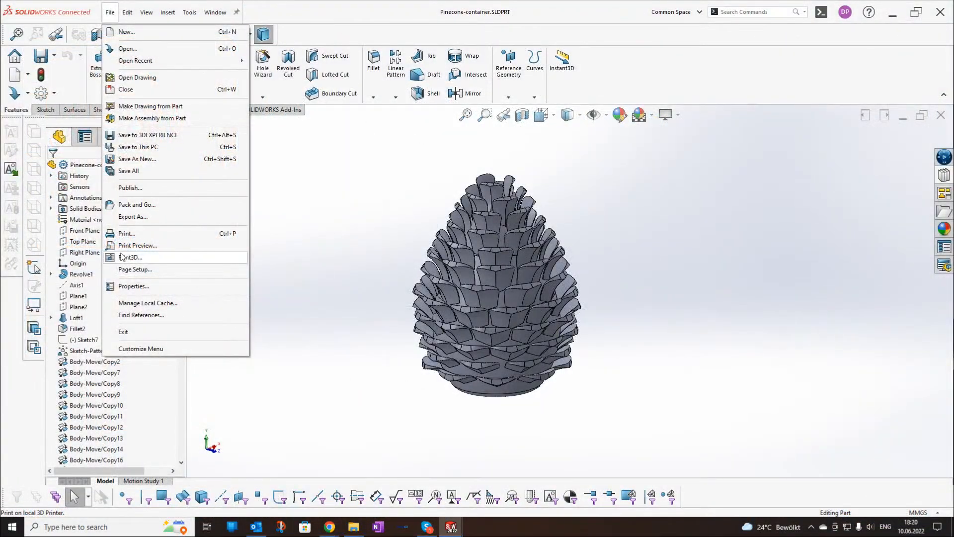
pyautogui.click(148, 257)
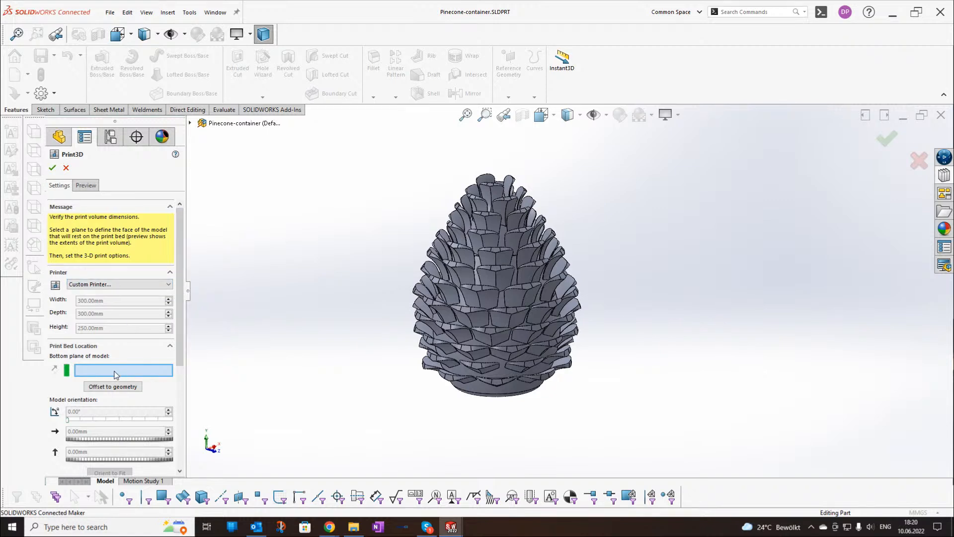
pyautogui.moveTo(396, 375); pyautogui.dragTo(401, 235, button='middle')
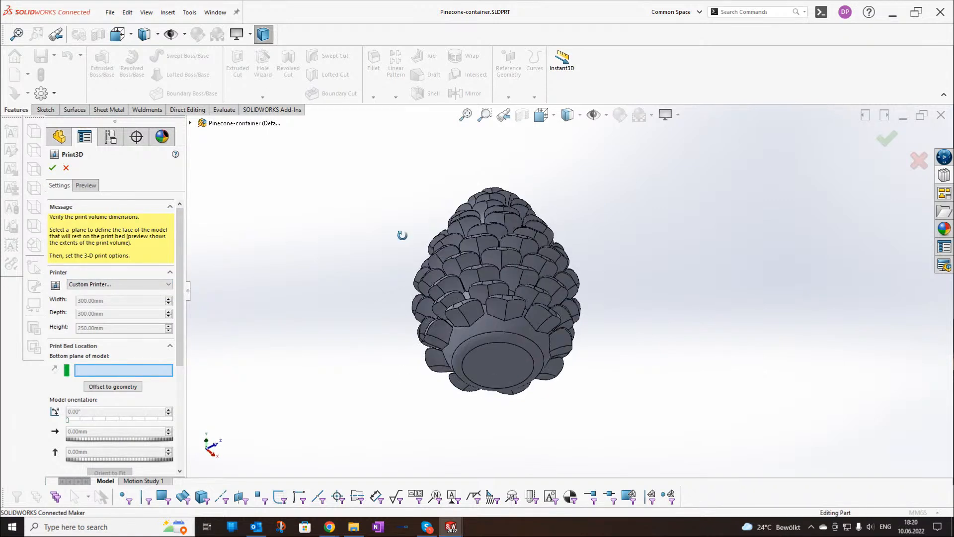
pyautogui.click(499, 367)
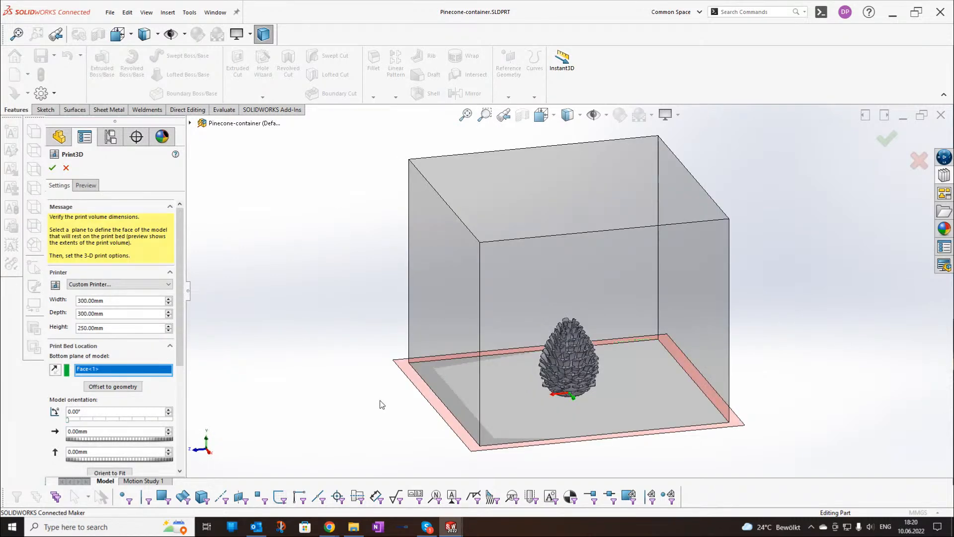
# - Look through the print settings and turn on the preview of faces that require supports
pyautogui.moveTo(177, 335); pyautogui.dragTo(173, 425)
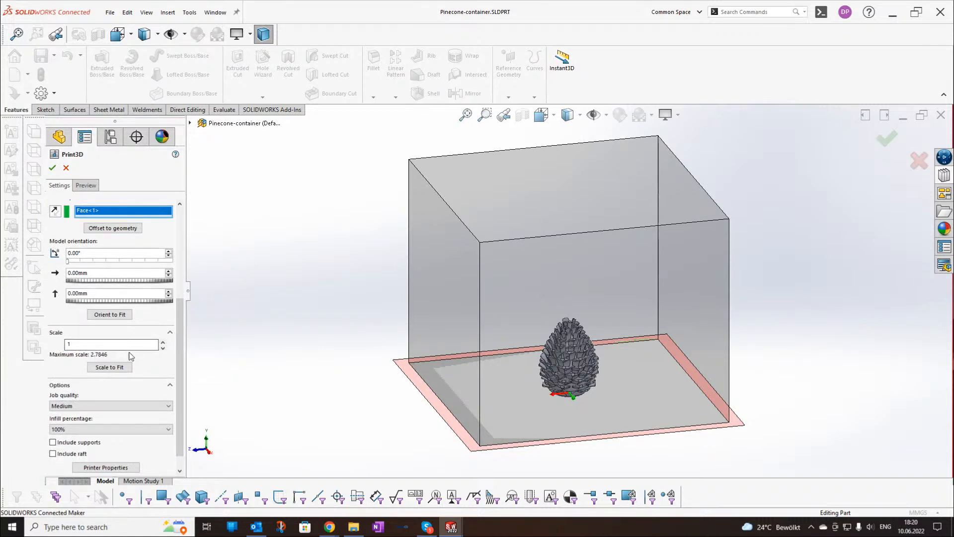
pyautogui.moveTo(178, 374); pyautogui.dragTo(178, 380)
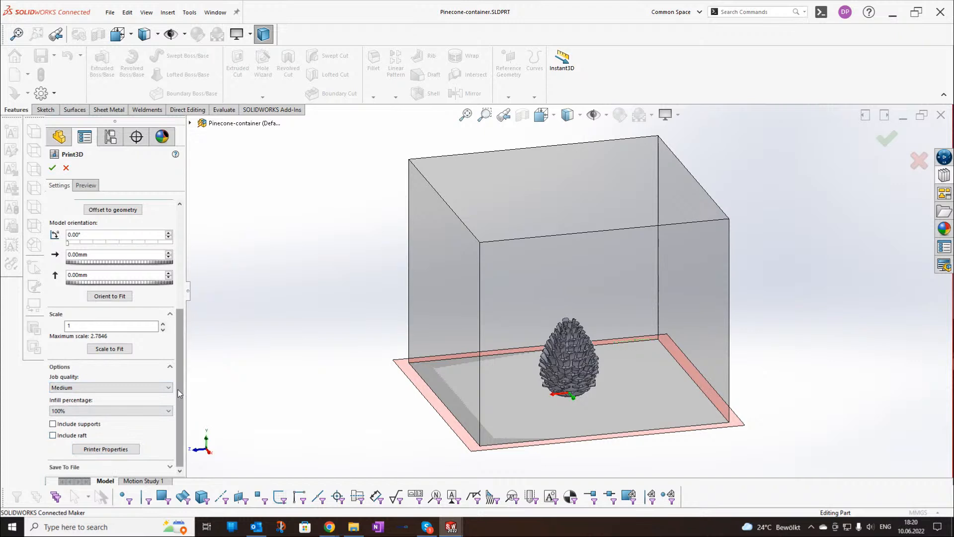
pyautogui.moveTo(177, 389); pyautogui.dragTo(178, 245)
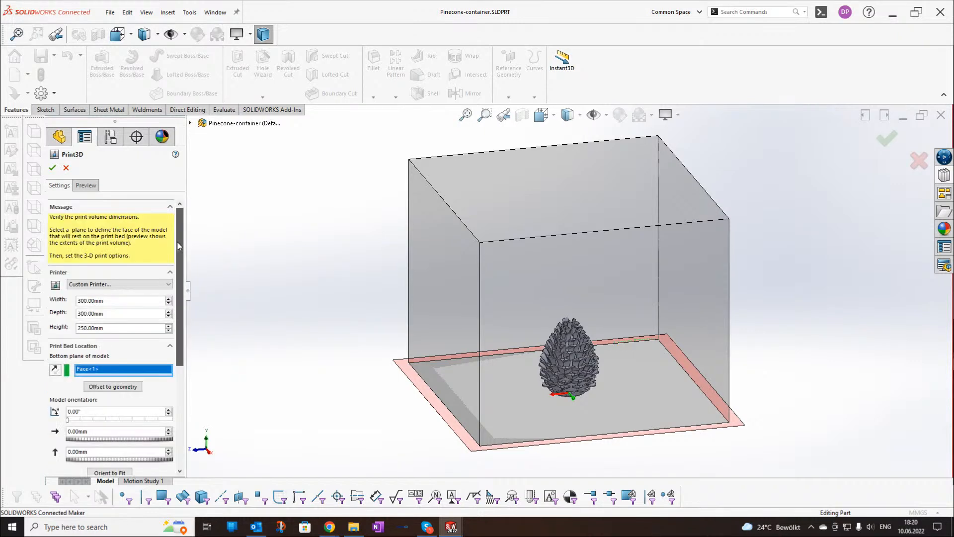
pyautogui.click(85, 186)
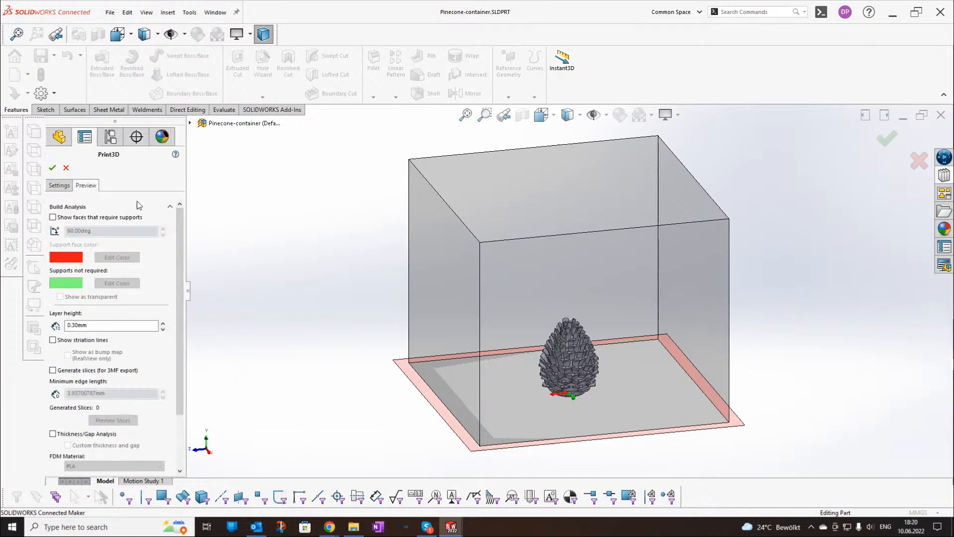
pyautogui.click(53, 217)
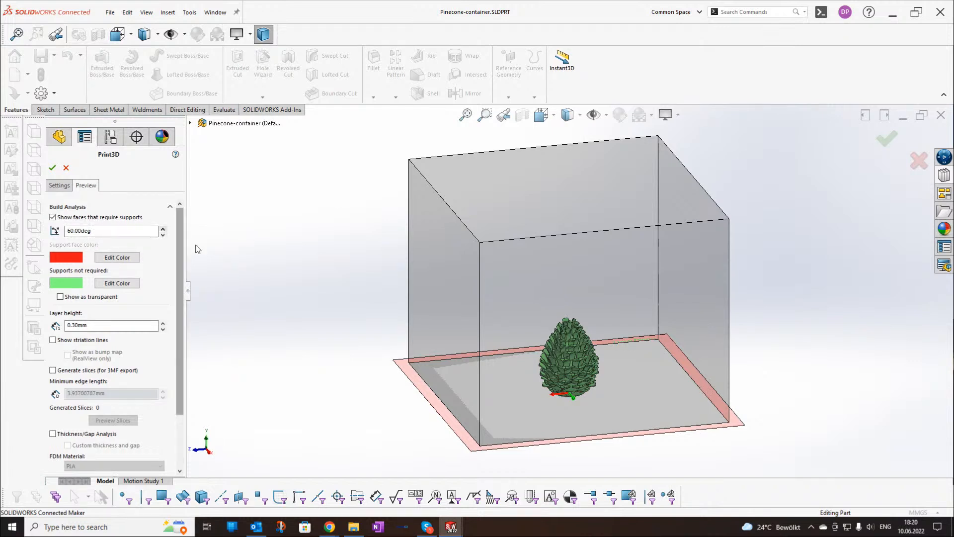
# - Raise the support angle threshold to 75 degrees
pyautogui.click(162, 228)
pyautogui.click(162, 228)
pyautogui.click(162, 229)
pyautogui.click(162, 228)
pyautogui.click(162, 228)
pyautogui.click(162, 228)
pyautogui.click(162, 228)
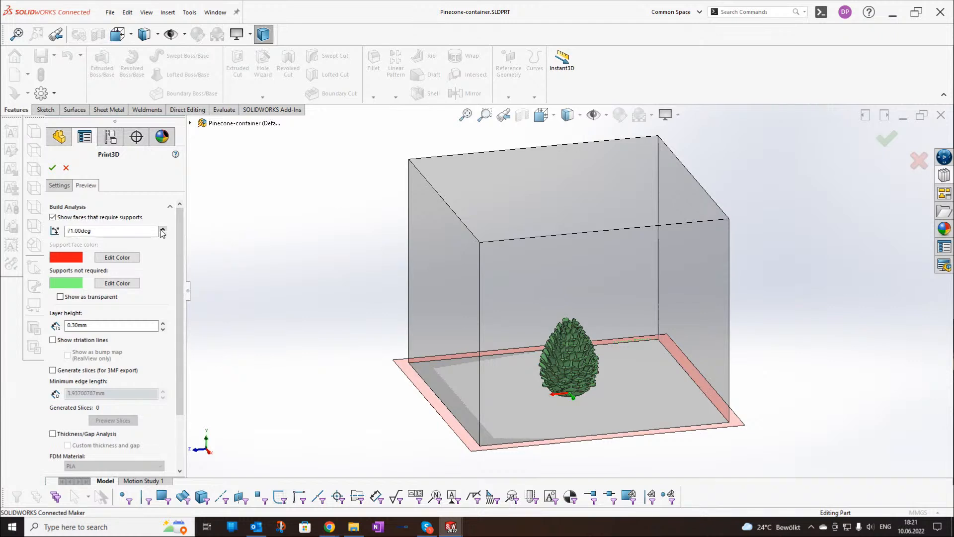
pyautogui.click(162, 229)
# - Examine the pinecone's underside and lower scales for faces marked as requiring supports
pyautogui.moveTo(527, 348); pyautogui.dragTo(544, 247, button='middle')
pyautogui.scroll(-3, 604, 366)
pyautogui.moveTo(592, 371); pyautogui.dragTo(564, 279, button='middle')
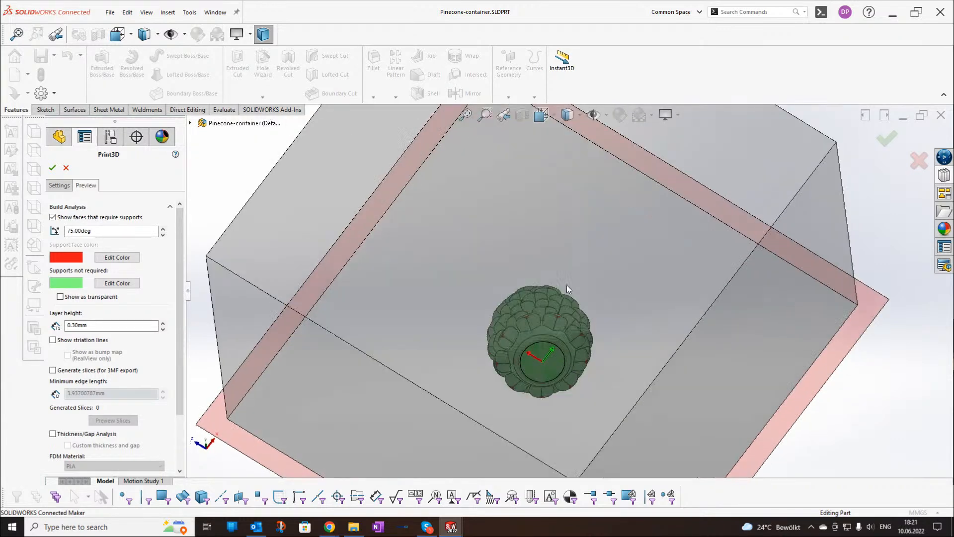
pyautogui.scroll(-4, 559, 335)
pyautogui.moveTo(560, 335); pyautogui.dragTo(532, 334, button='middle')
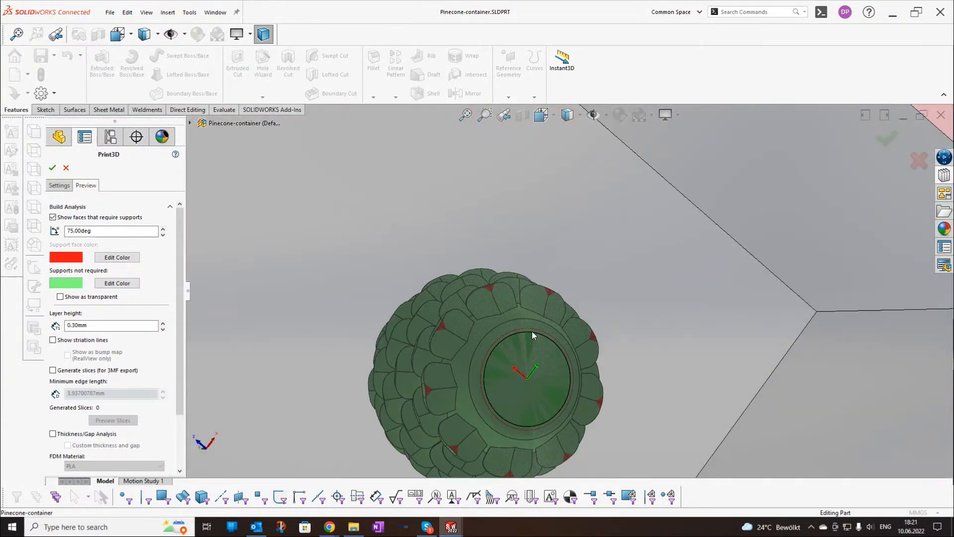
pyautogui.scroll(-3, 431, 380)
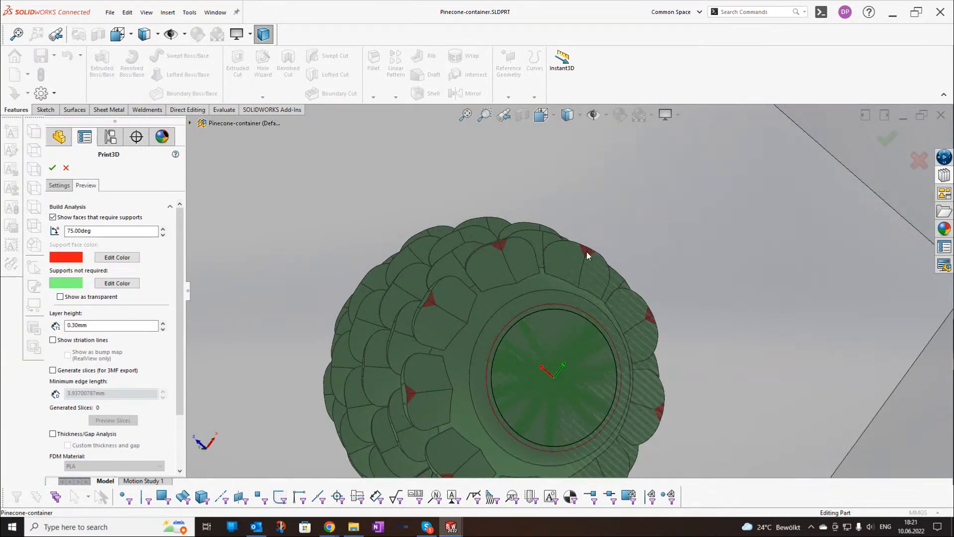
pyautogui.scroll(3, 651, 315)
pyautogui.moveTo(652, 315); pyautogui.dragTo(500, 318, button='middle')
# - Set the support angle to 80 degrees and check the marked faces on the pinecone's scales
pyautogui.click(163, 229)
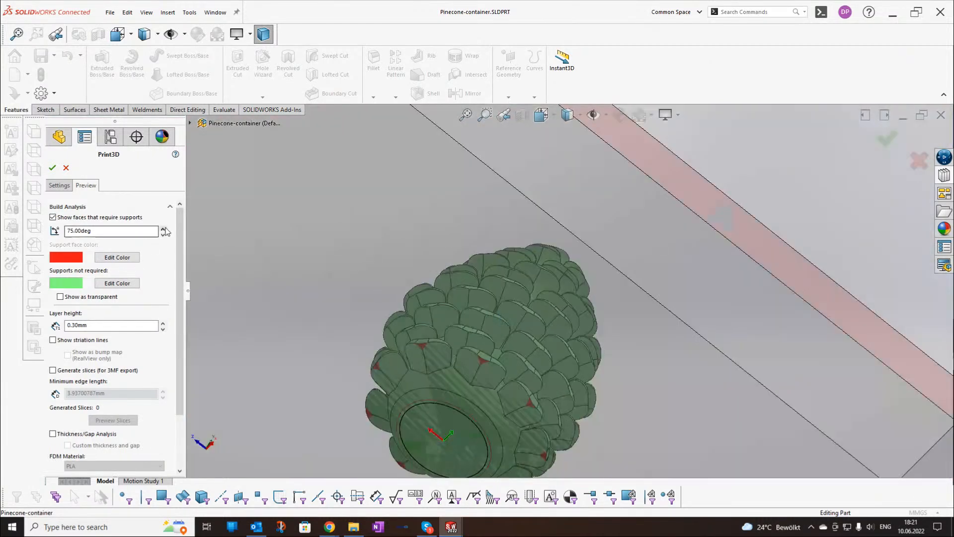
pyautogui.click(163, 229)
pyautogui.click(163, 229)
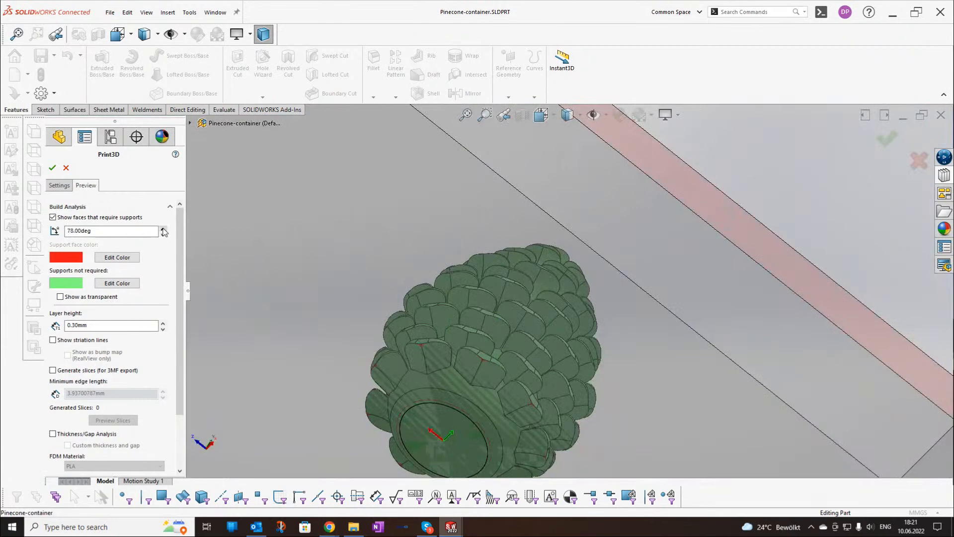
pyautogui.click(163, 229)
pyautogui.click(163, 229)
pyautogui.moveTo(214, 273); pyautogui.dragTo(348, 303, button='middle')
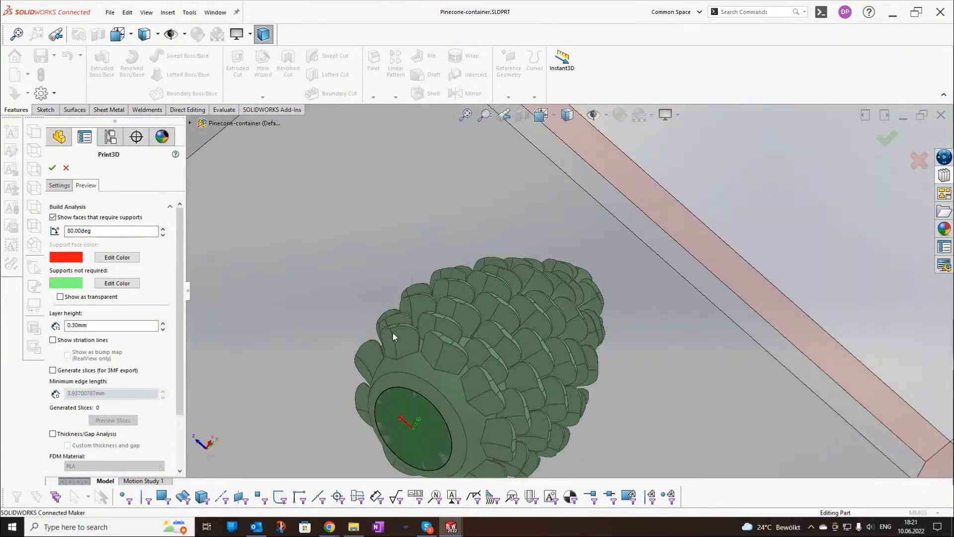
pyautogui.moveTo(390, 330); pyautogui.dragTo(393, 342, button='middle')
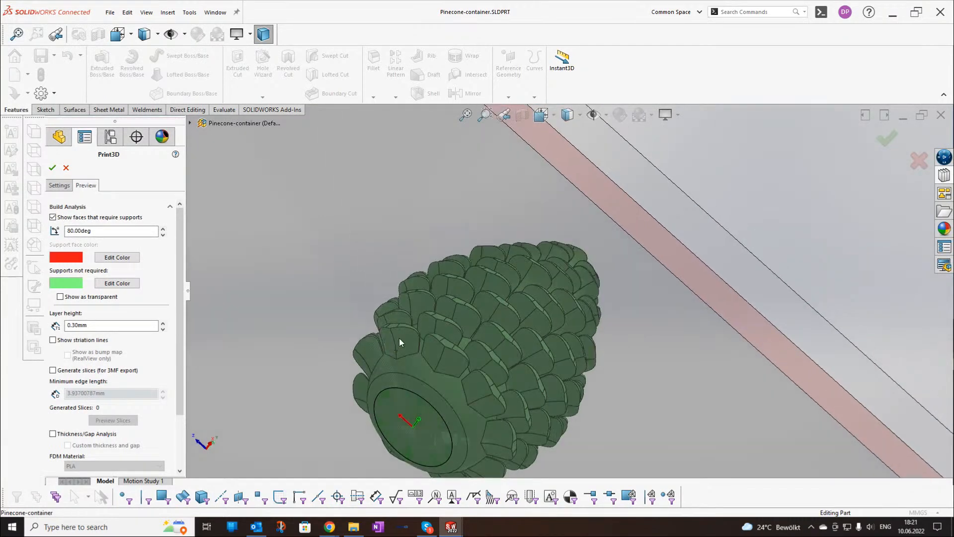
# - Lower the support angle to 65 degrees and inspect the scales around the base for faces requiring supports
pyautogui.click(163, 234)
pyautogui.click(162, 235)
pyautogui.click(163, 234)
pyautogui.click(162, 234)
pyautogui.click(163, 235)
pyautogui.moveTo(282, 309); pyautogui.dragTo(305, 274, button='middle')
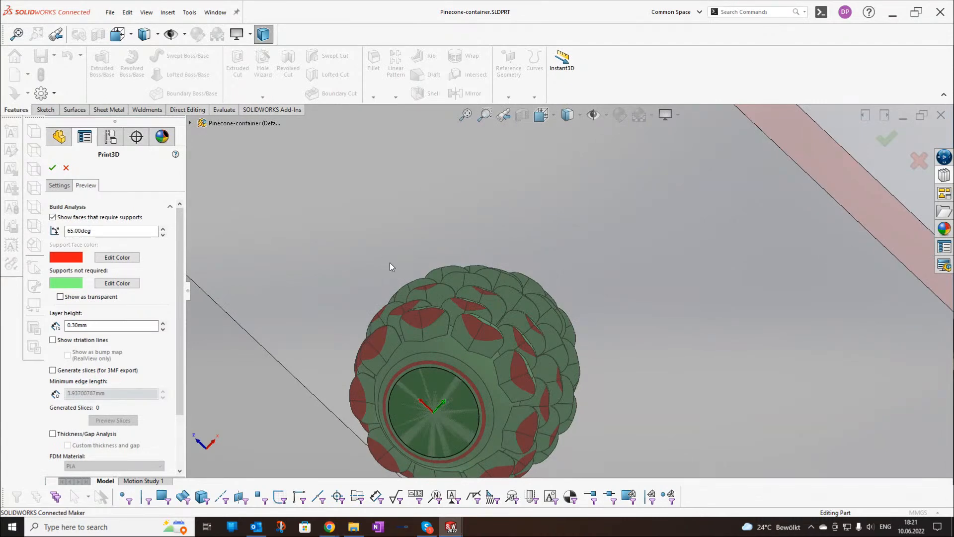
pyautogui.moveTo(389, 271); pyautogui.dragTo(411, 293, button='middle')
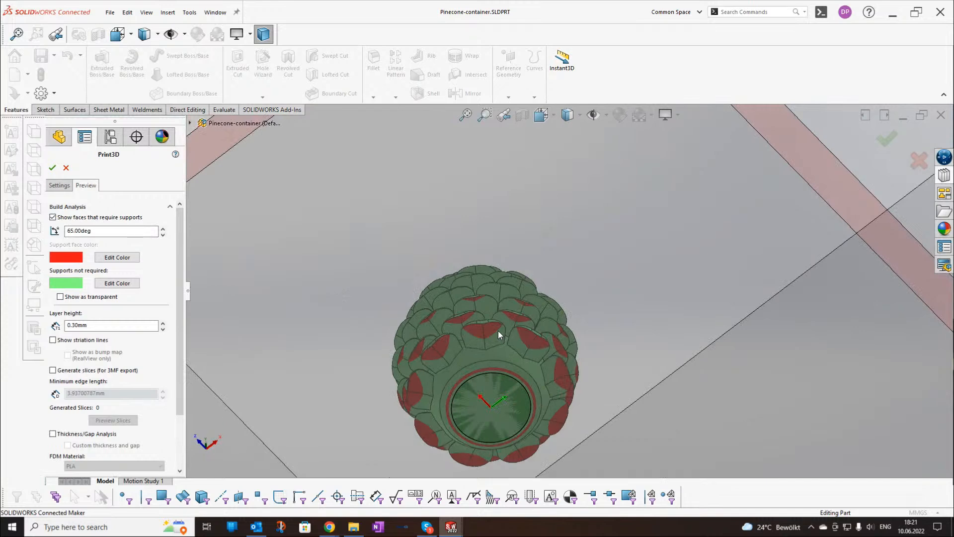
pyautogui.moveTo(473, 326); pyautogui.dragTo(478, 375, button='middle')
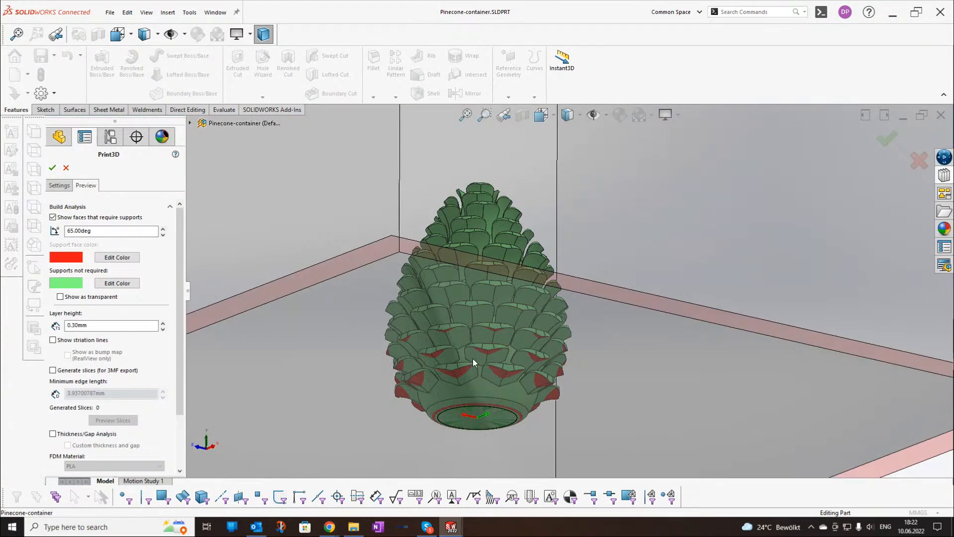
pyautogui.moveTo(515, 358); pyautogui.dragTo(515, 338, button='middle')
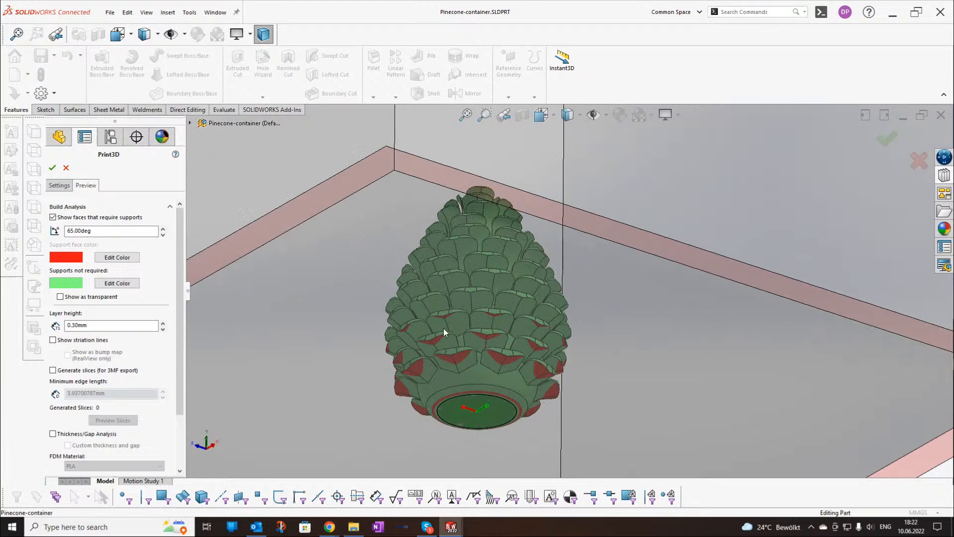
# - Set the support angle back to 75 degrees and check the pinecone from the side
pyautogui.click(163, 228)
pyautogui.click(163, 229)
pyautogui.click(163, 228)
pyautogui.click(163, 228)
pyautogui.click(163, 228)
pyautogui.click(163, 229)
pyautogui.click(164, 229)
pyautogui.click(164, 229)
pyautogui.click(164, 228)
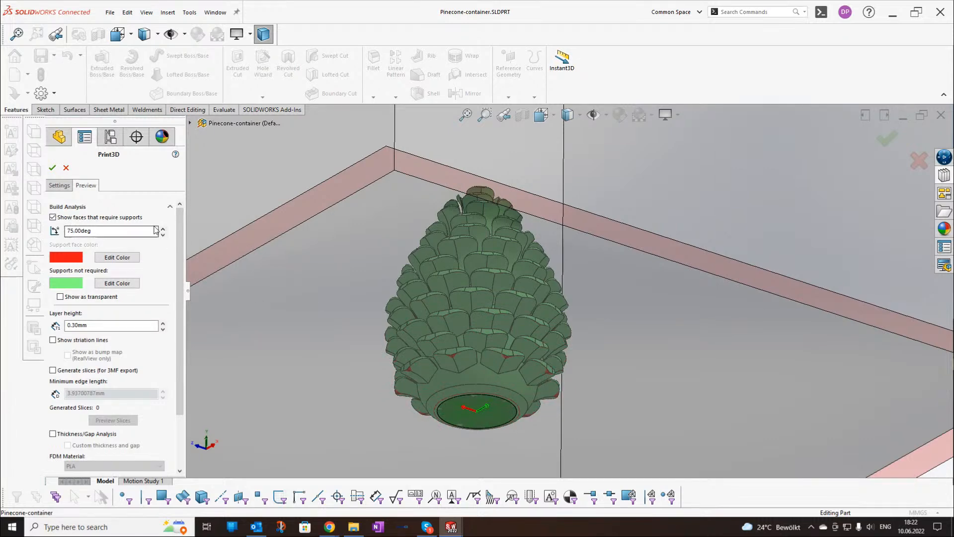
pyautogui.moveTo(496, 386); pyautogui.dragTo(491, 356, button='middle')
pyautogui.scroll(-3, 519, 360)
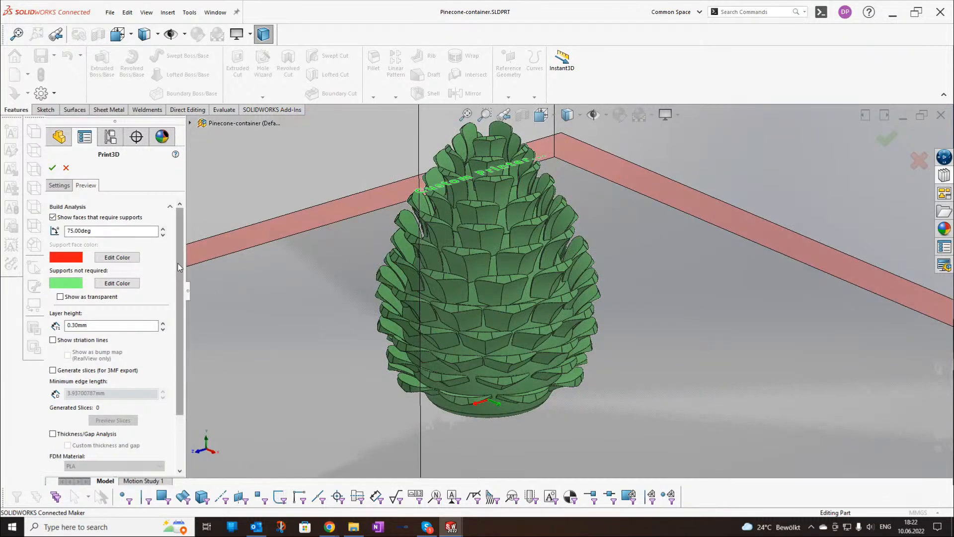
# - Show the striation lines on the model and inspect the printed layers on the scales up close
pyautogui.moveTo(180, 263)
pyautogui.mouseDown()
pyautogui.moveTo(173, 299)
pyautogui.moveTo(170, 276)
pyautogui.mouseUp()
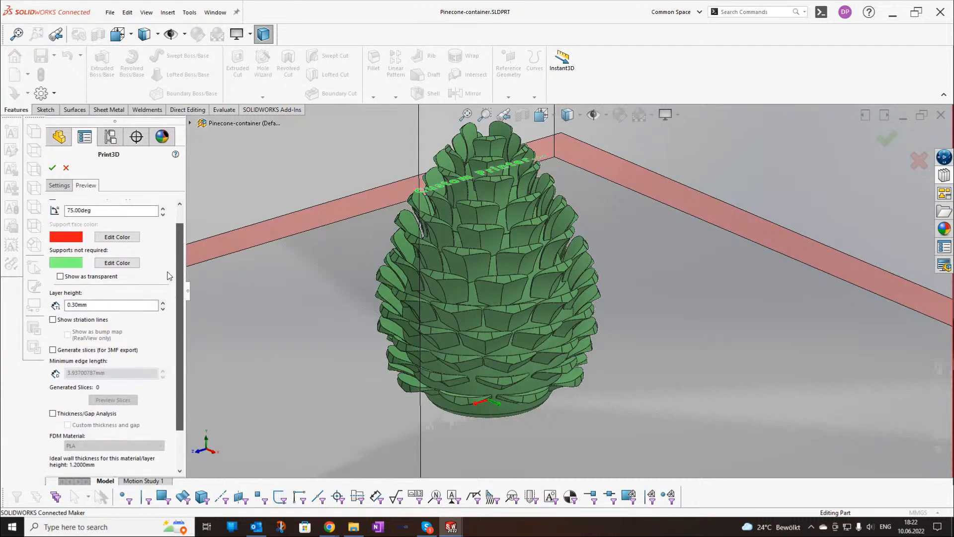
pyautogui.scroll(2, 460, 295)
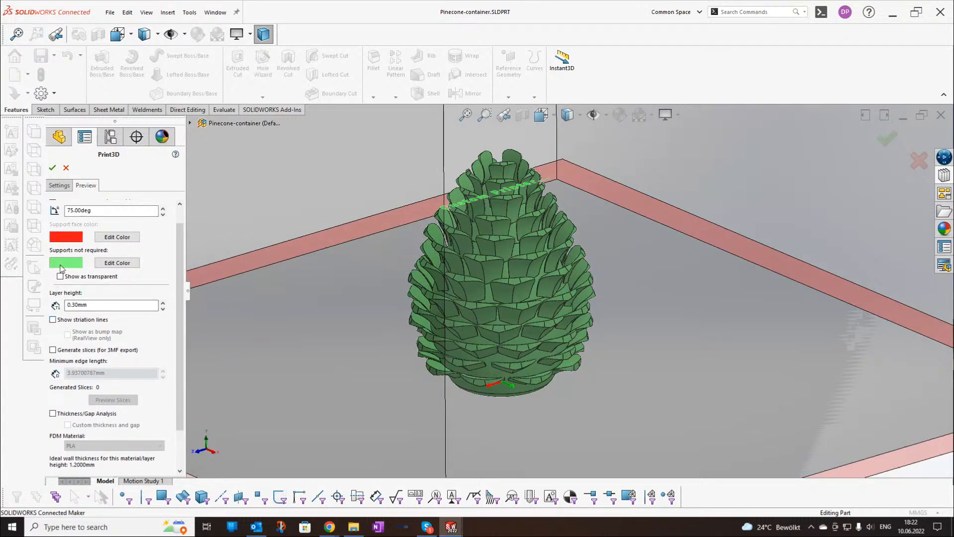
pyautogui.click(53, 320)
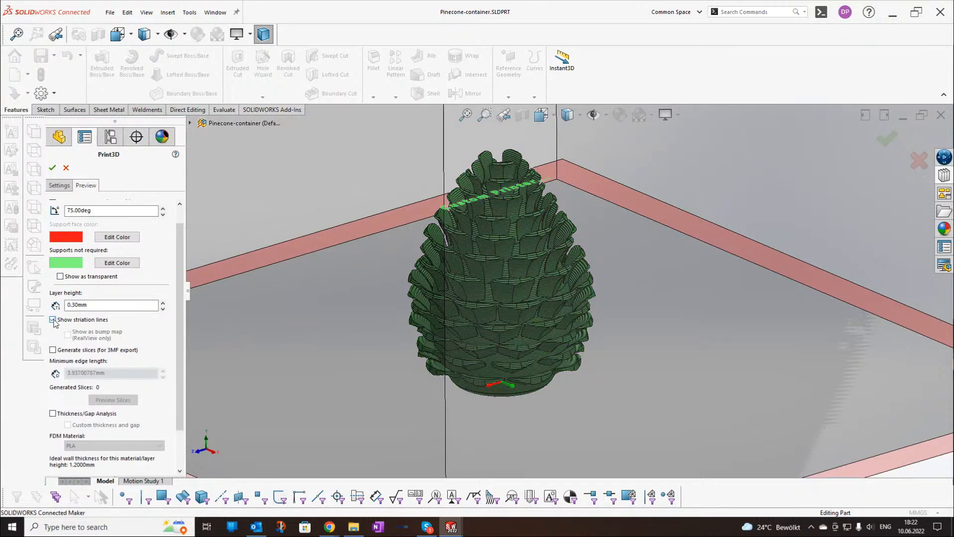
pyautogui.scroll(-4, 512, 222)
pyautogui.moveTo(511, 248); pyautogui.dragTo(529, 233, button='middle')
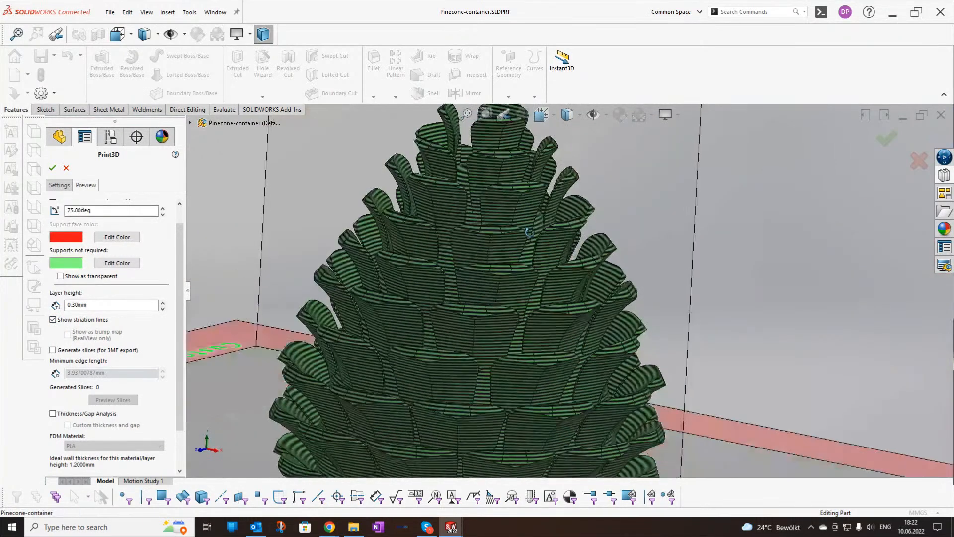
pyautogui.moveTo(540, 270); pyautogui.dragTo(518, 270, button='middle')
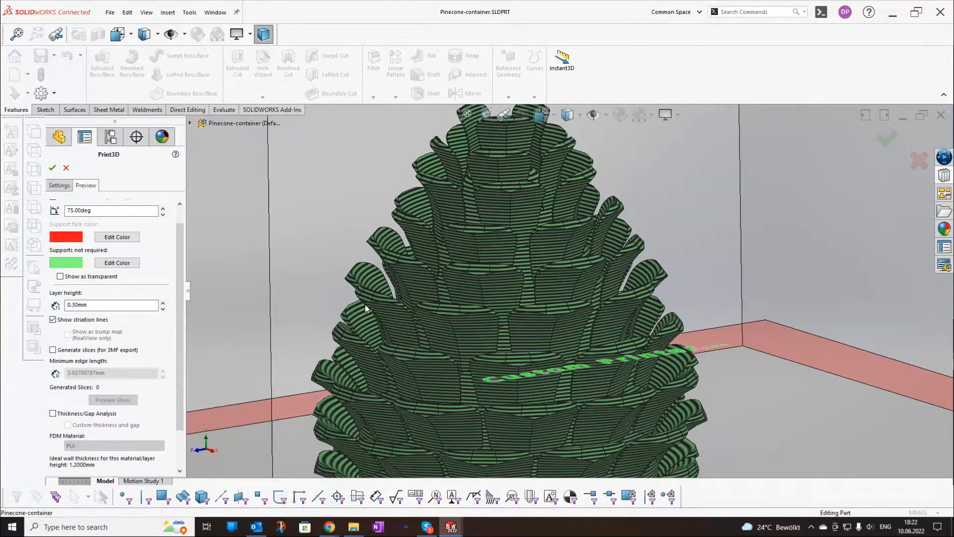
pyautogui.scroll(2, 415, 300)
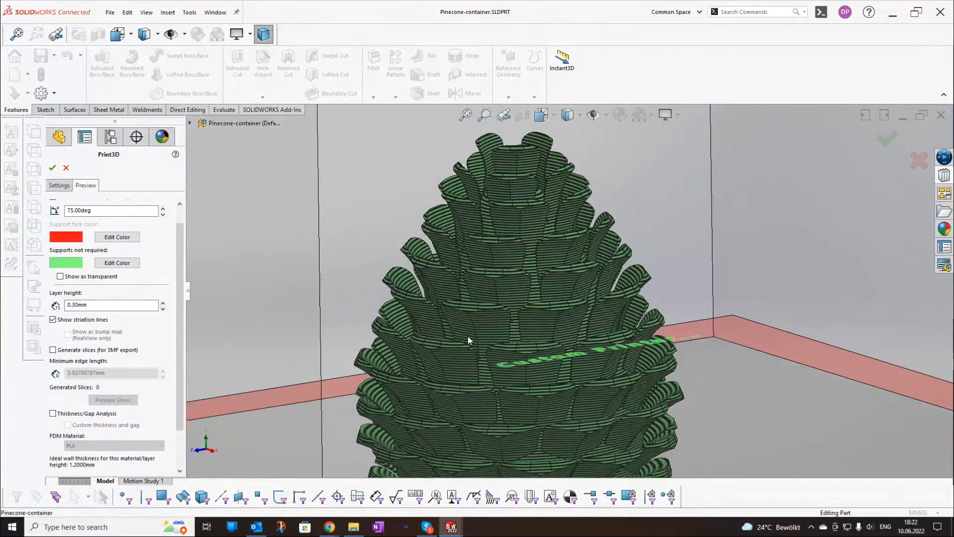
# - Set the layer height to 0.20 mm and inspect the finer striation lines on the whole pinecone
pyautogui.click(73, 305)
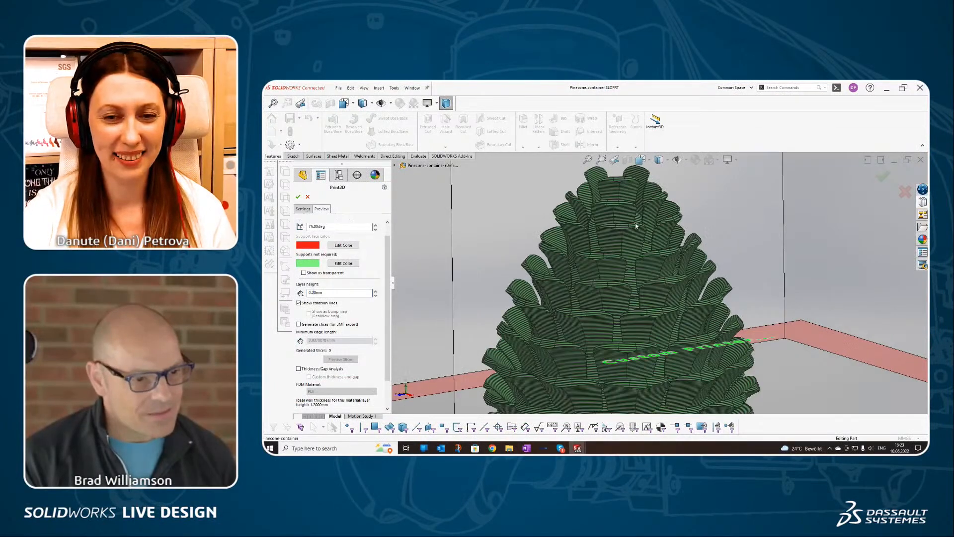
pyautogui.moveTo(636, 226)
pyautogui.mouseDown(button='middle')
pyautogui.moveTo(667, 223)
pyautogui.moveTo(647, 238)
pyautogui.mouseUp(button='middle')
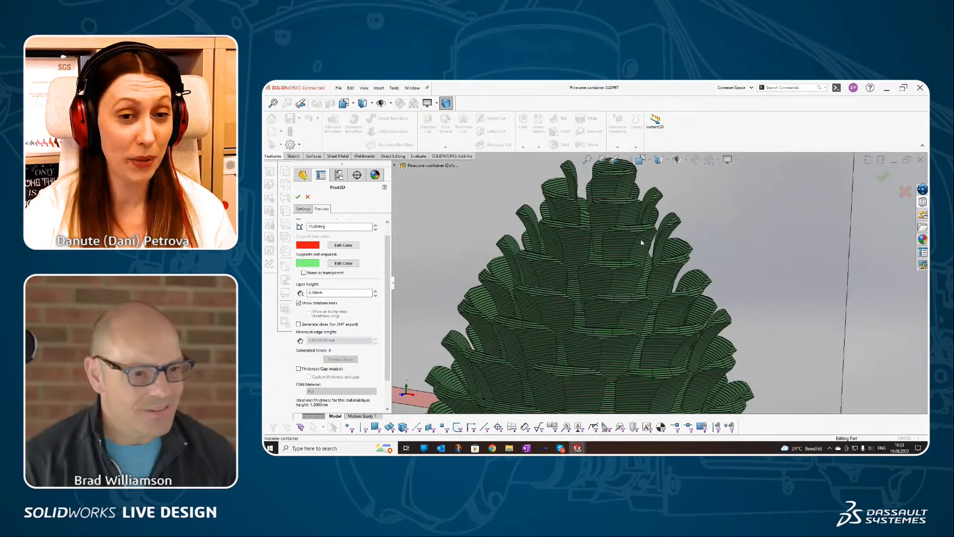
pyautogui.scroll(2, 642, 245)
pyautogui.scroll(2, 644, 248)
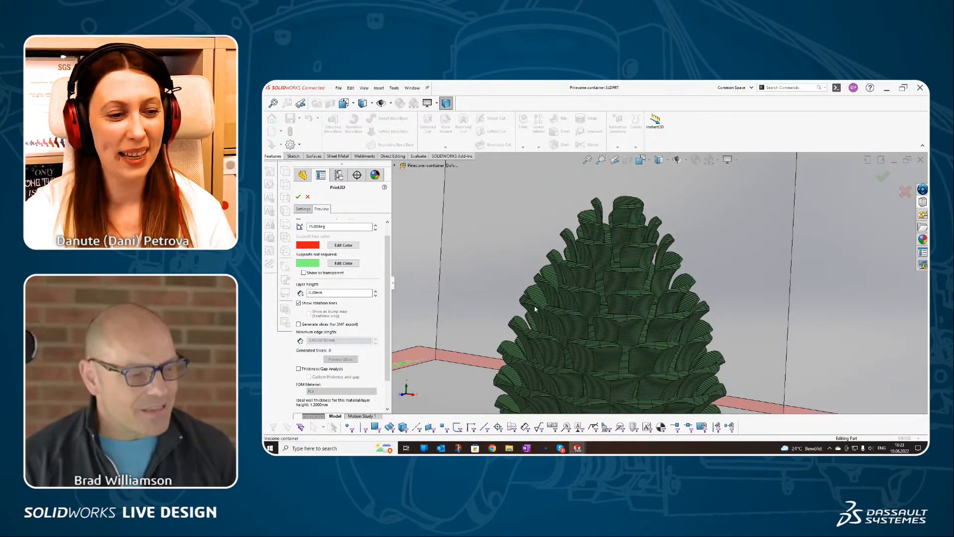
pyautogui.scroll(2, 587, 299)
pyautogui.moveTo(587, 298); pyautogui.dragTo(642, 333, button='middle')
pyautogui.scroll(1, 642, 333)
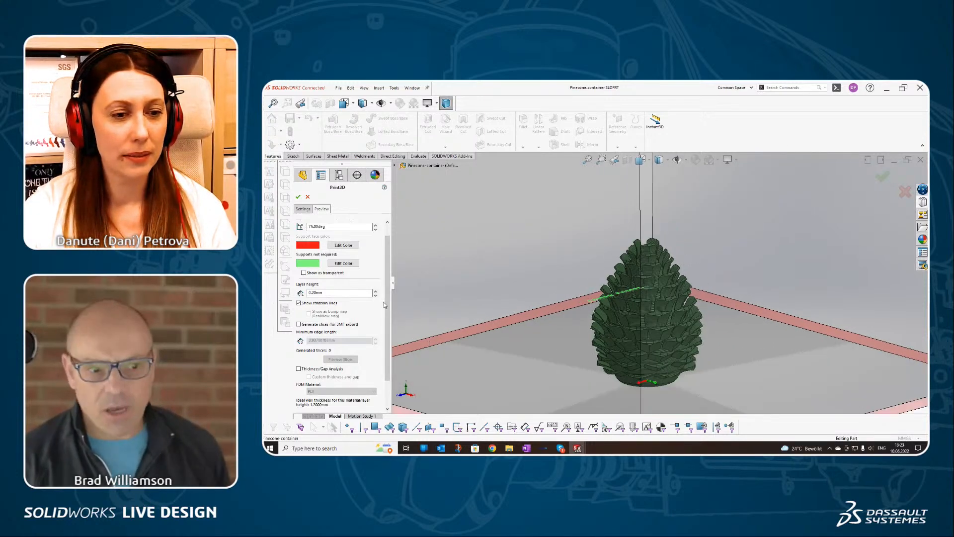
# - Enable the thickness/gap analysis for the pinecone, raise its sensitivity by one notch and calculate the results
pyautogui.scroll(-3, 386, 313)
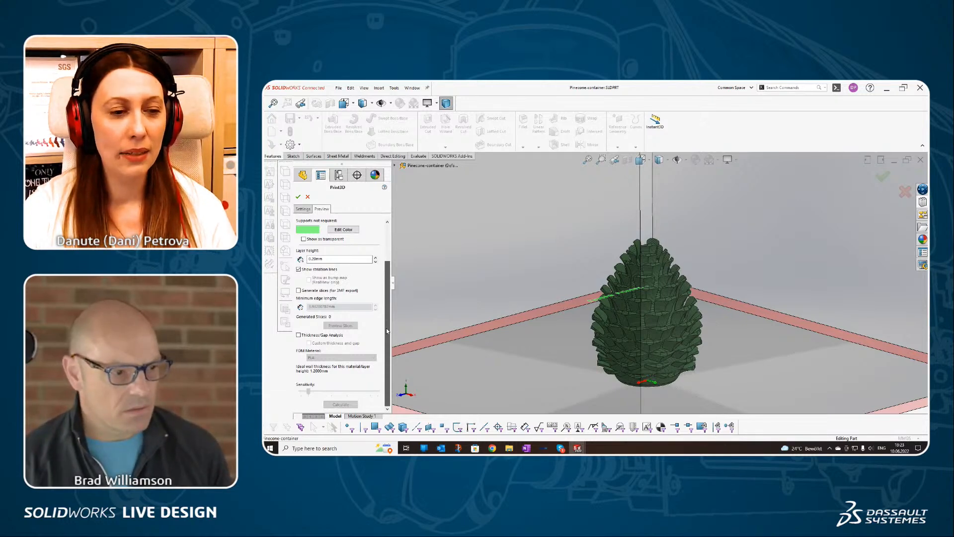
pyautogui.moveTo(387, 328); pyautogui.dragTo(390, 298)
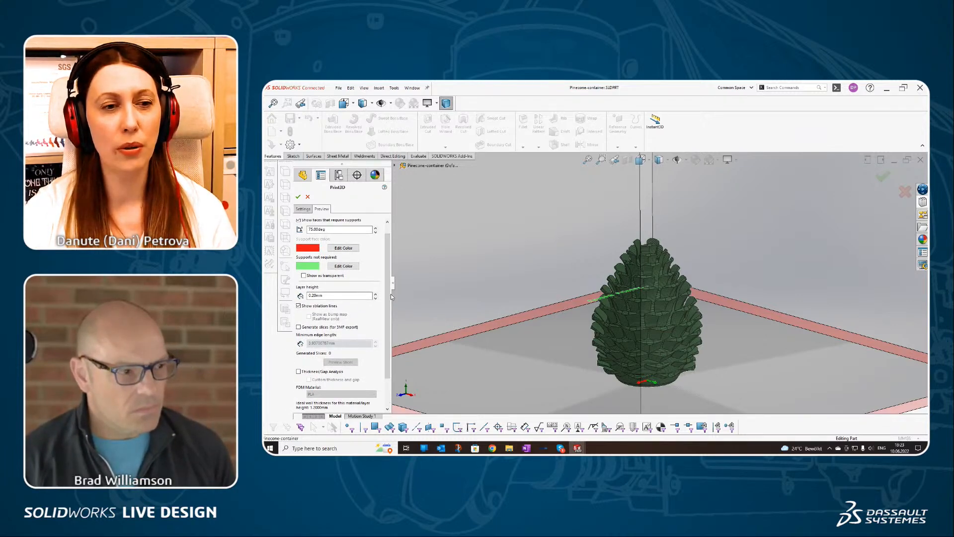
pyautogui.moveTo(386, 288); pyautogui.dragTo(390, 282)
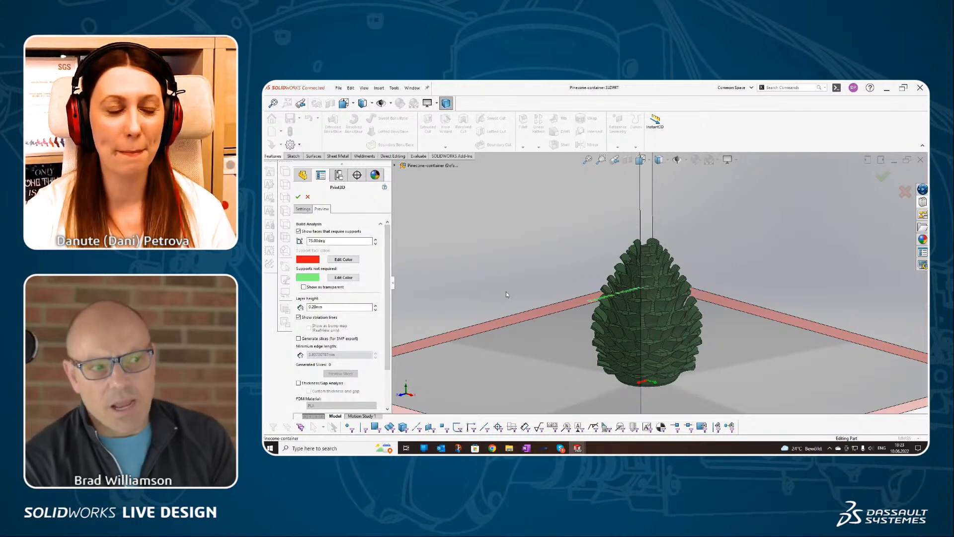
pyautogui.scroll(-2, 385, 340)
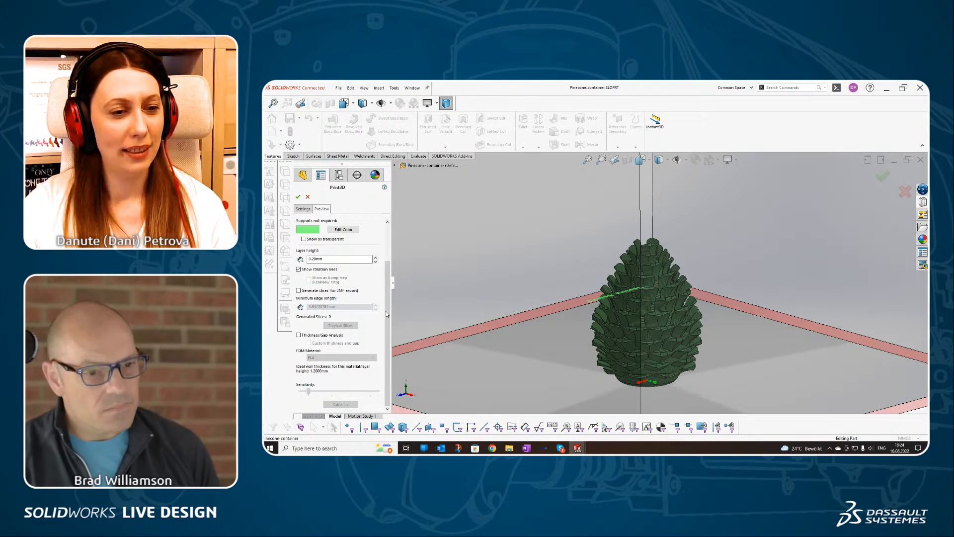
pyautogui.moveTo(545, 314)
pyautogui.mouseDown(button='middle')
pyautogui.moveTo(533, 295)
pyautogui.moveTo(537, 309)
pyautogui.mouseUp(button='middle')
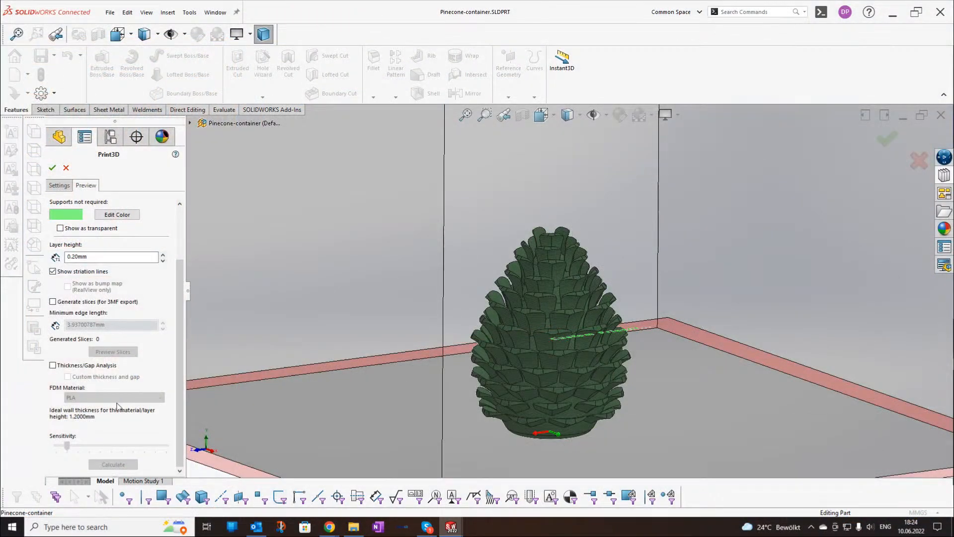
pyautogui.click(53, 366)
pyautogui.scroll(3, 55, 370)
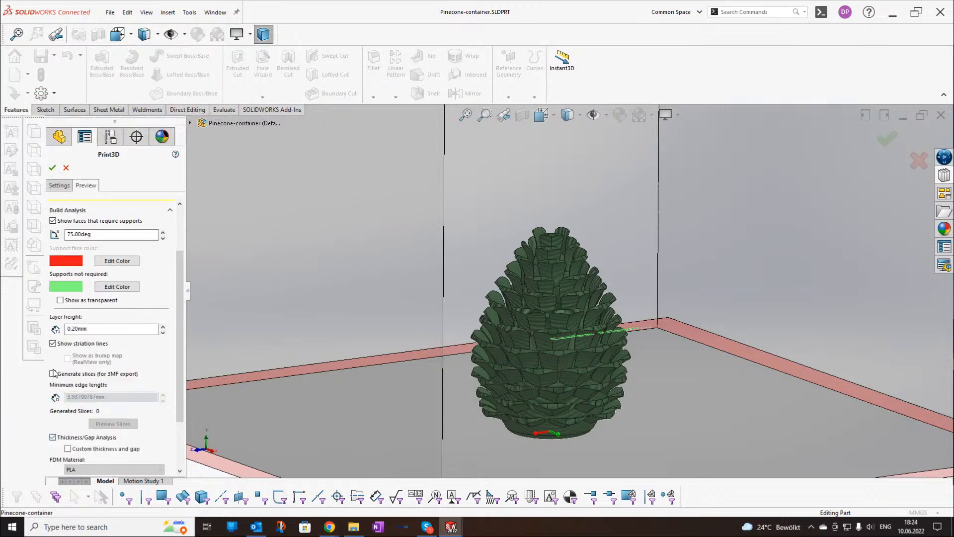
pyautogui.scroll(-3, 179, 388)
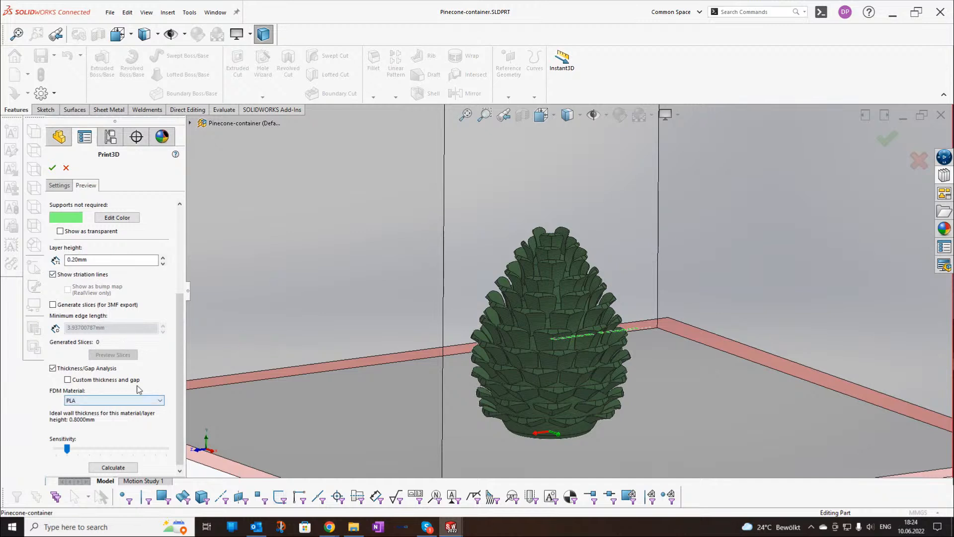
pyautogui.moveTo(181, 343); pyautogui.dragTo(183, 378)
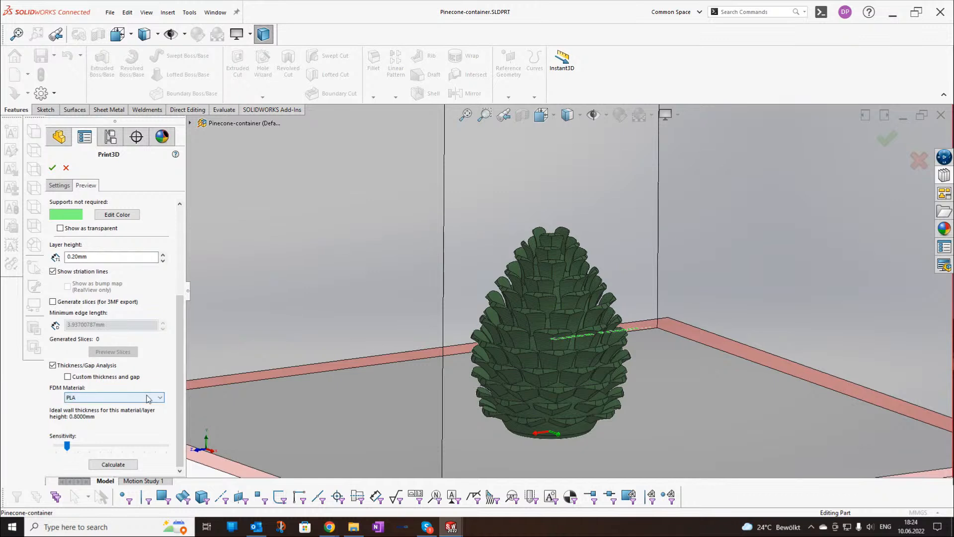
pyautogui.moveTo(68, 446)
pyautogui.mouseDown()
pyautogui.moveTo(108, 446)
pyautogui.moveTo(80, 448)
pyautogui.mouseUp()
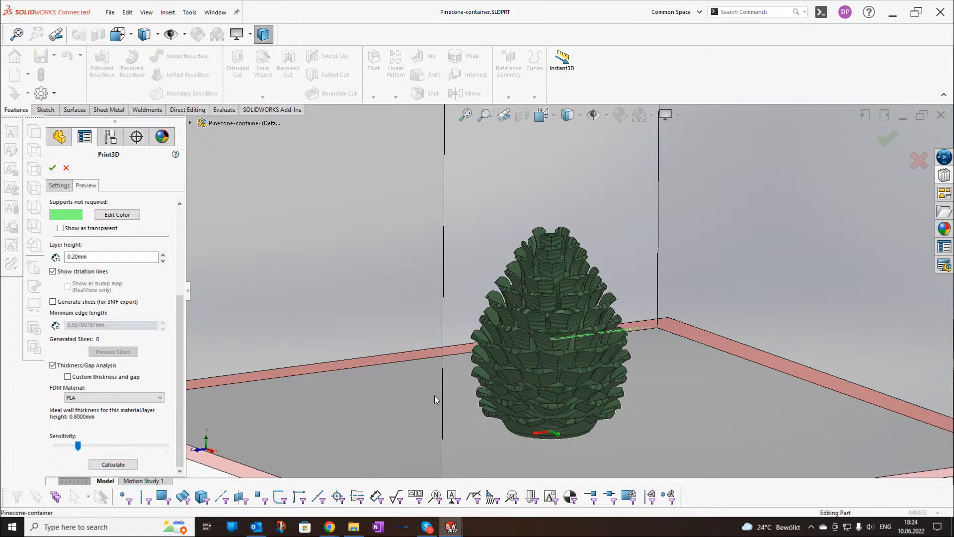
pyautogui.click(123, 465)
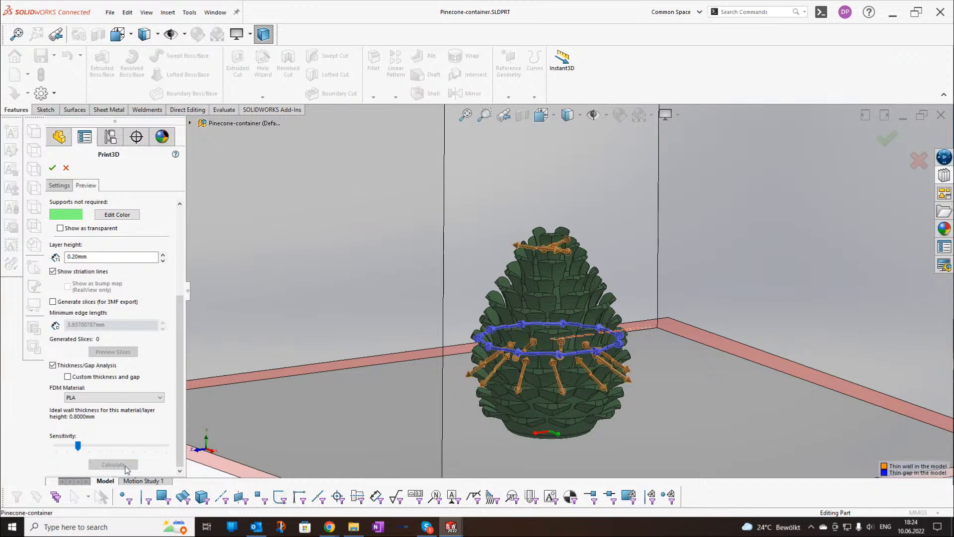
# - Examine the thin-wall and thin-gap markers on the pinecone's scales up close and from several angles
pyautogui.moveTo(466, 356); pyautogui.dragTo(551, 333, button='middle')
pyautogui.scroll(-10, 550, 332)
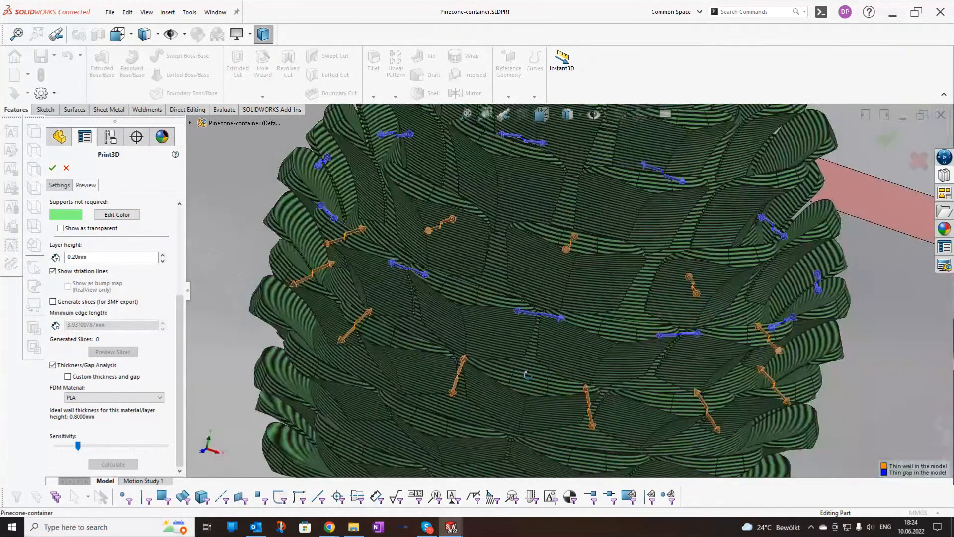
pyautogui.scroll(-5, 470, 375)
pyautogui.moveTo(477, 366); pyautogui.dragTo(465, 379, button='middle')
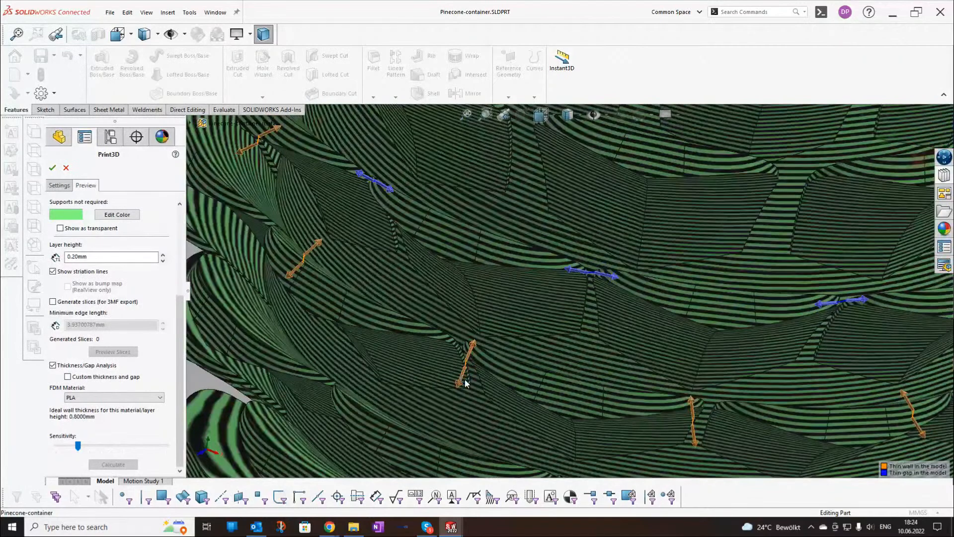
pyautogui.scroll(10, 466, 377)
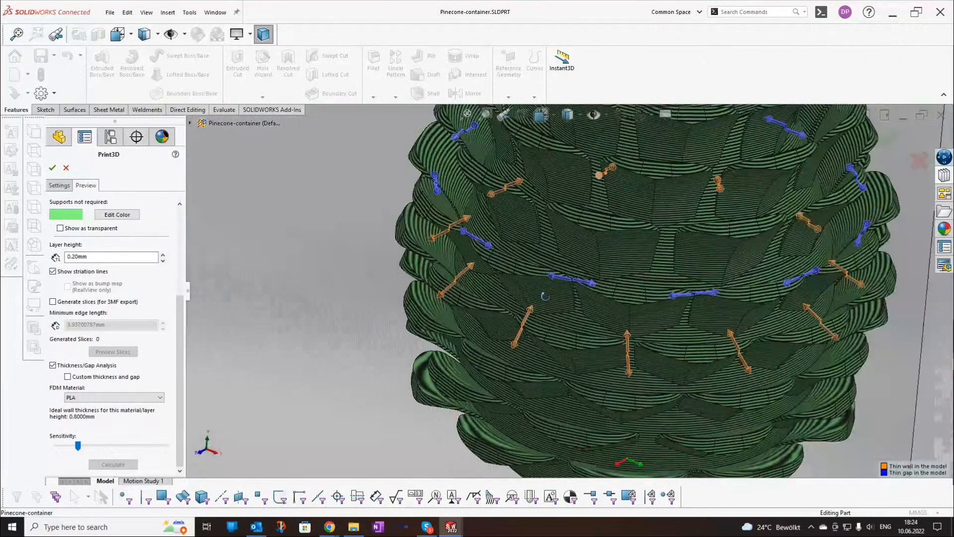
pyautogui.scroll(2, 545, 297)
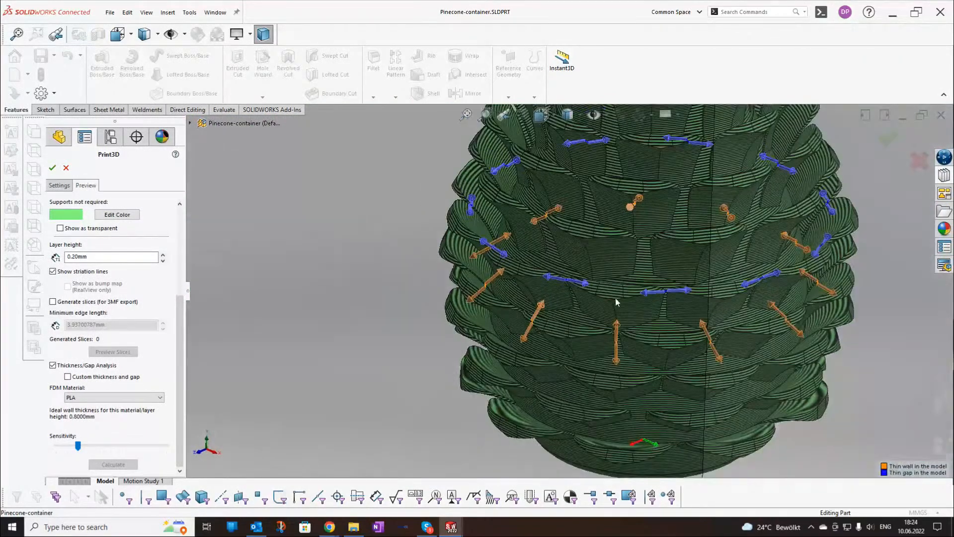
pyautogui.moveTo(650, 293); pyautogui.dragTo(677, 215, button='middle')
pyautogui.scroll(3, 666, 263)
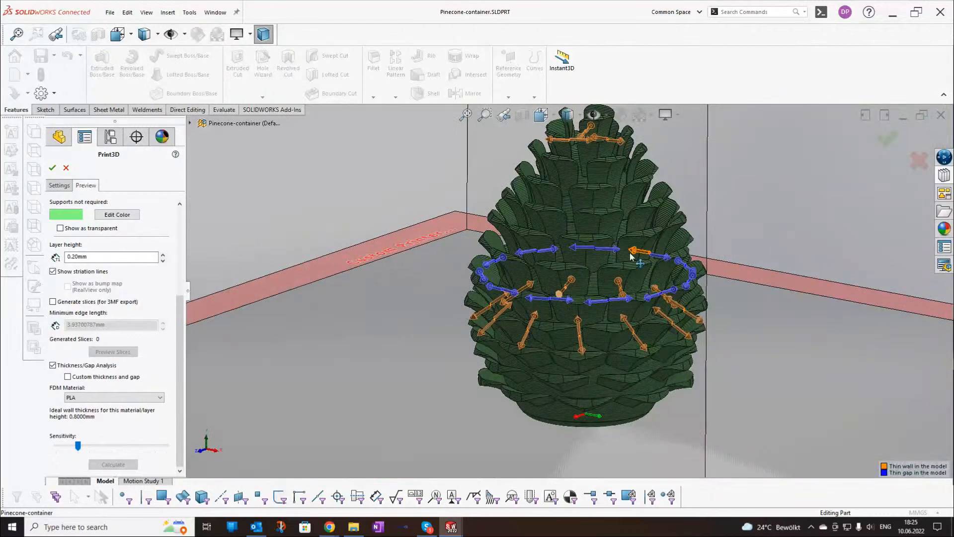
pyautogui.moveTo(628, 306); pyautogui.dragTo(640, 330, button='middle')
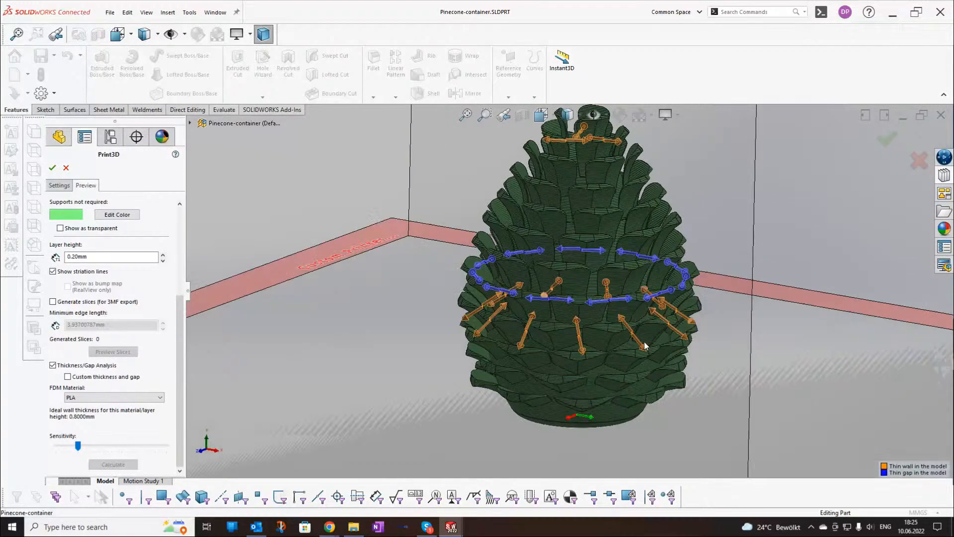
pyautogui.moveTo(586, 338); pyautogui.dragTo(581, 289, button='middle')
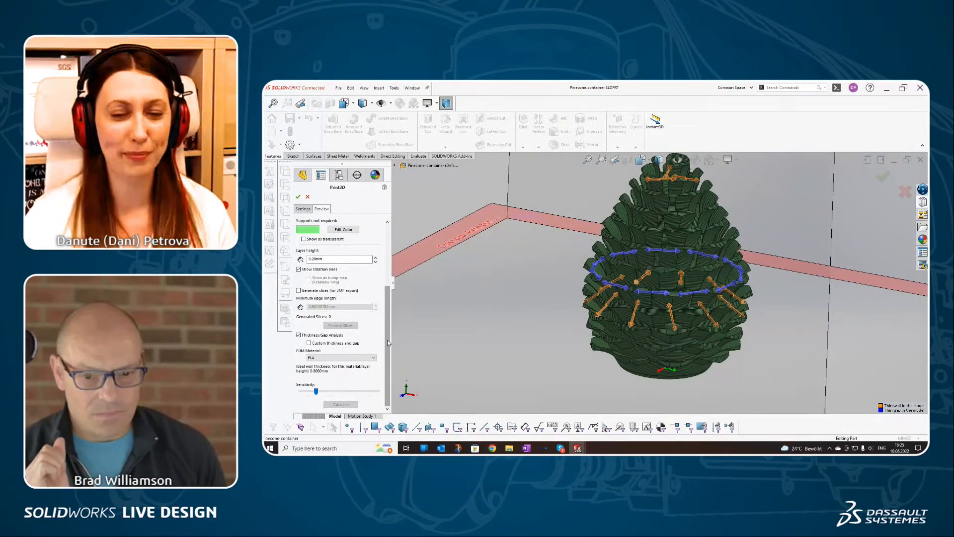
# - Inspect the ring of thin-gap markers around the pinecone's middle up close and cancel out of Print3D
pyautogui.moveTo(640, 312); pyautogui.dragTo(628, 326, button='middle')
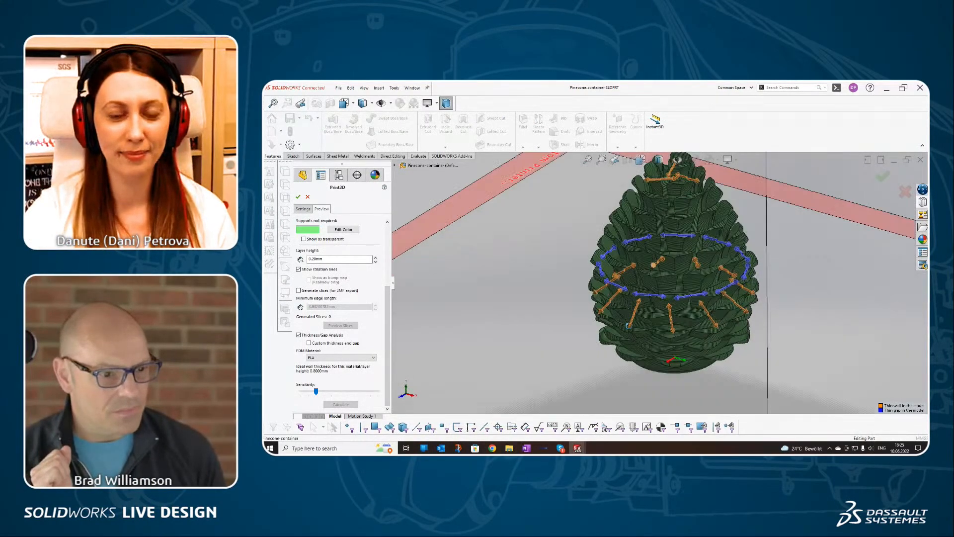
pyautogui.scroll(-8, 628, 327)
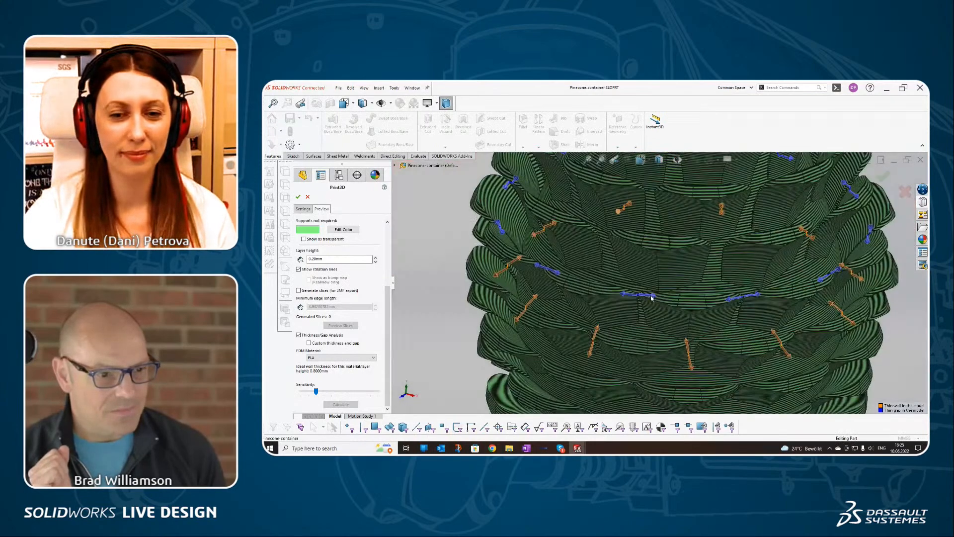
pyautogui.scroll(-6, 652, 297)
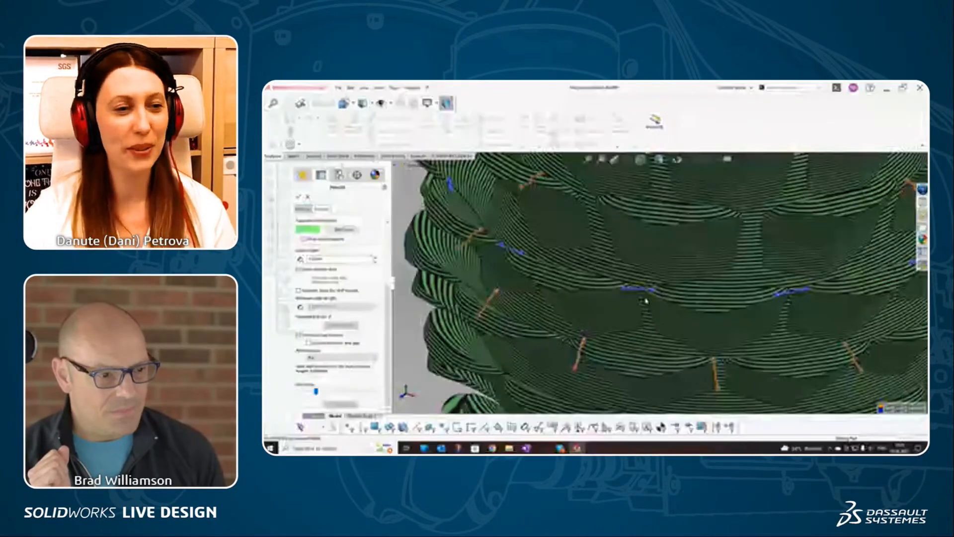
pyautogui.scroll(10, 646, 298)
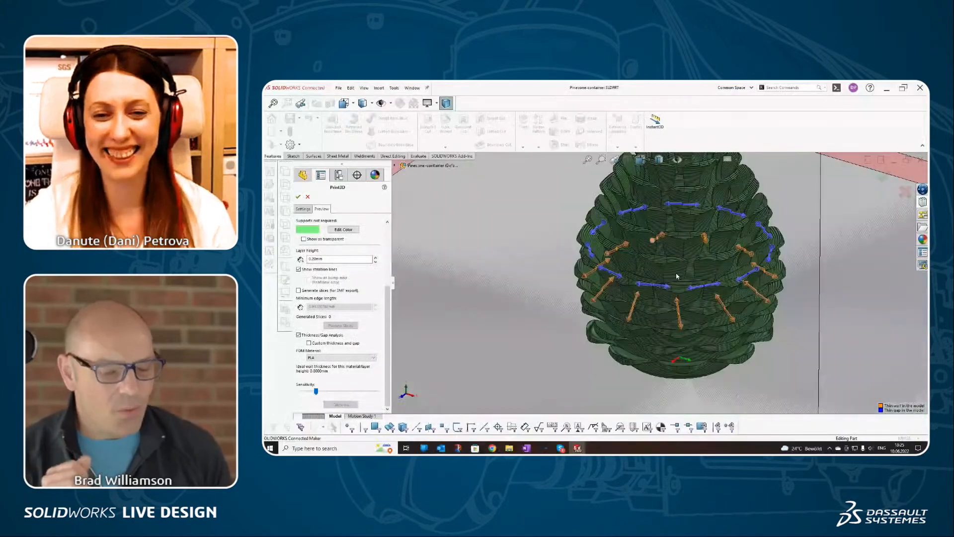
pyautogui.scroll(5, 703, 244)
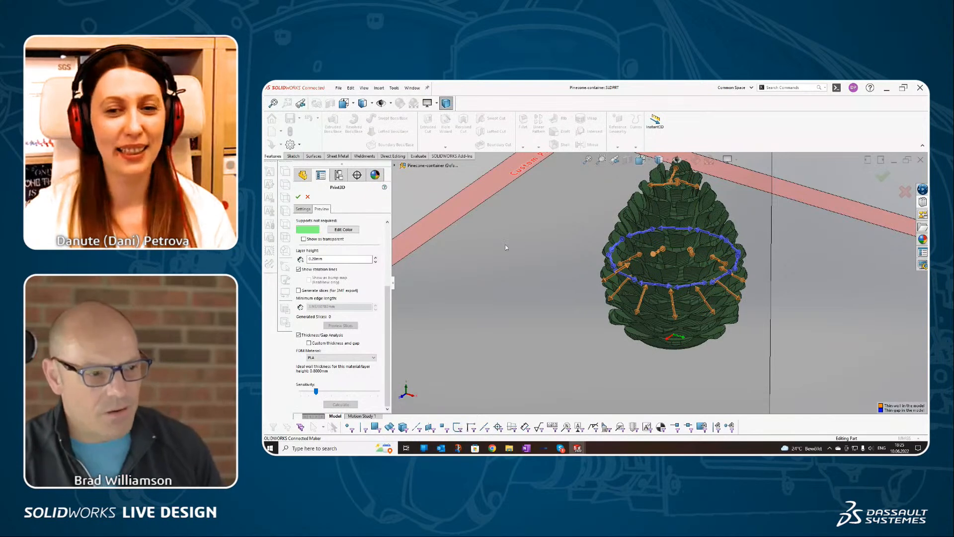
pyautogui.click(308, 198)
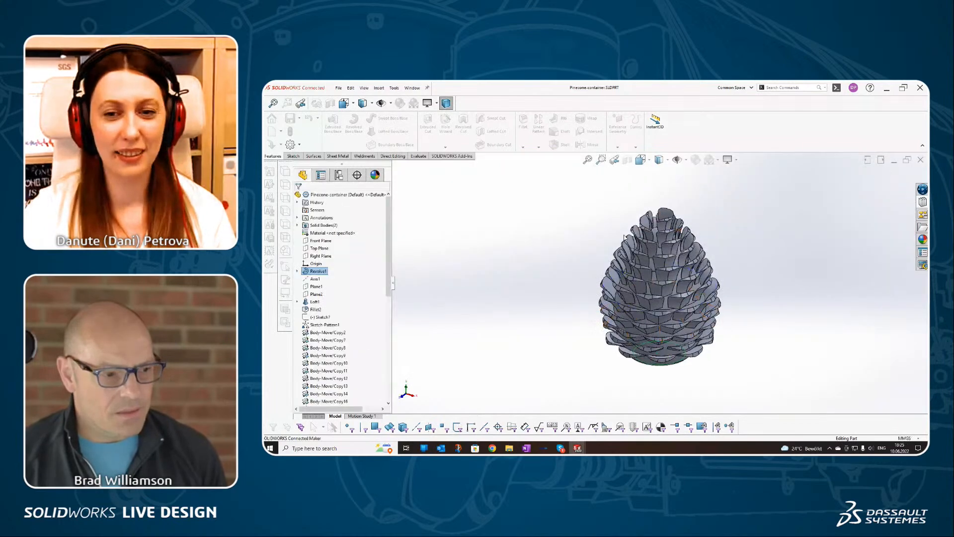
# - List the part's solid bodies, hide the lower container body Move Face1 and look at the lid's underside
pyautogui.click(297, 225)
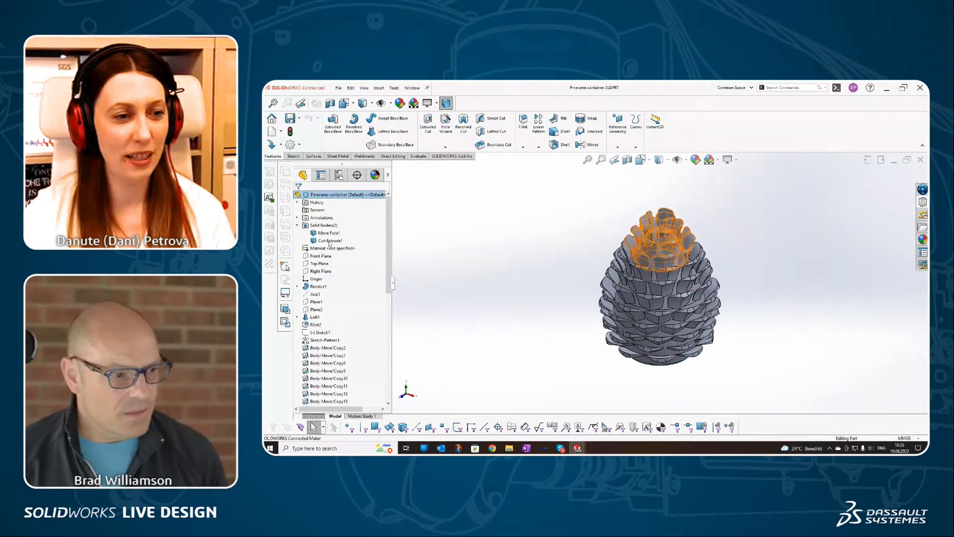
pyautogui.click(328, 233)
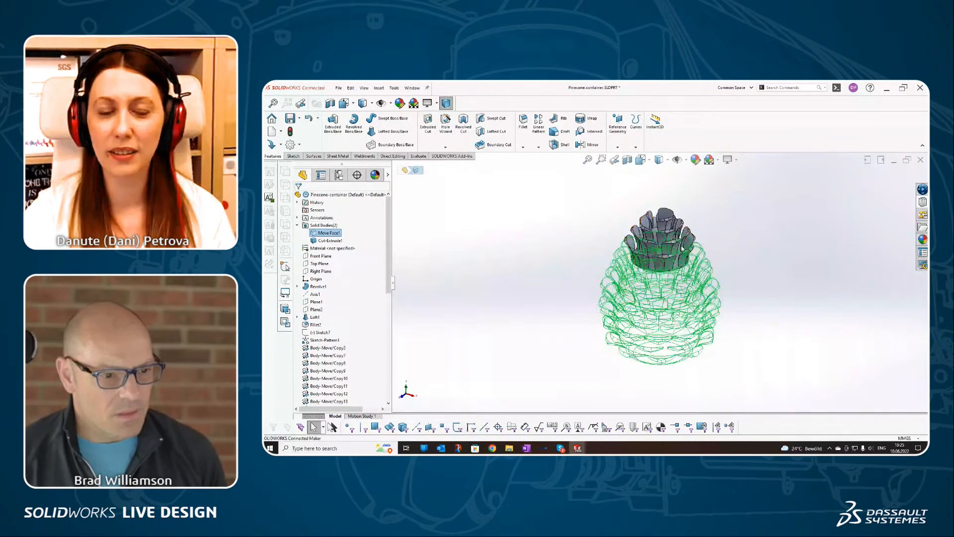
pyautogui.click(748, 255)
pyautogui.moveTo(683, 270); pyautogui.dragTo(688, 187, button='middle')
pyautogui.scroll(-4, 678, 254)
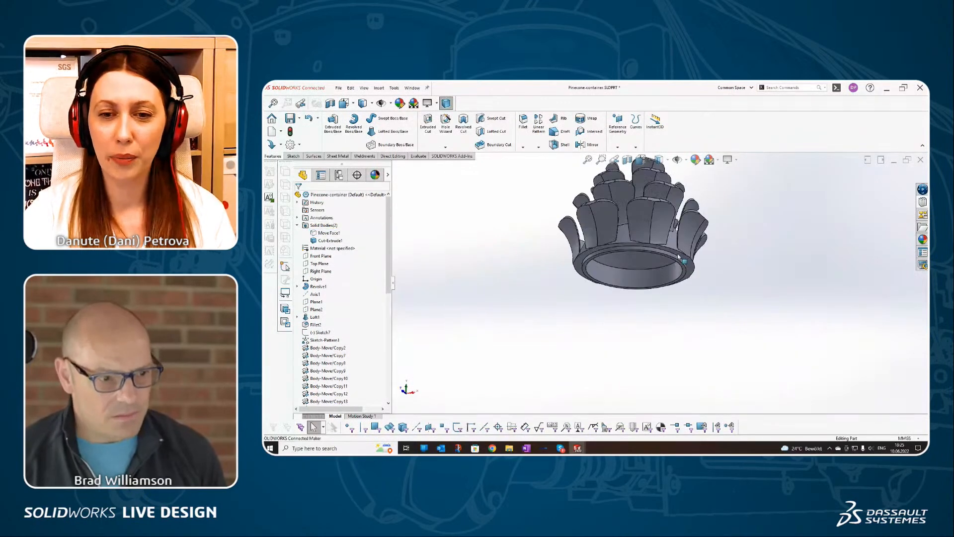
pyautogui.moveTo(678, 253)
pyautogui.mouseDown(button='middle')
pyautogui.moveTo(689, 225)
pyautogui.moveTo(666, 235)
pyautogui.moveTo(652, 296)
pyautogui.moveTo(653, 286)
pyautogui.mouseUp(button='middle')
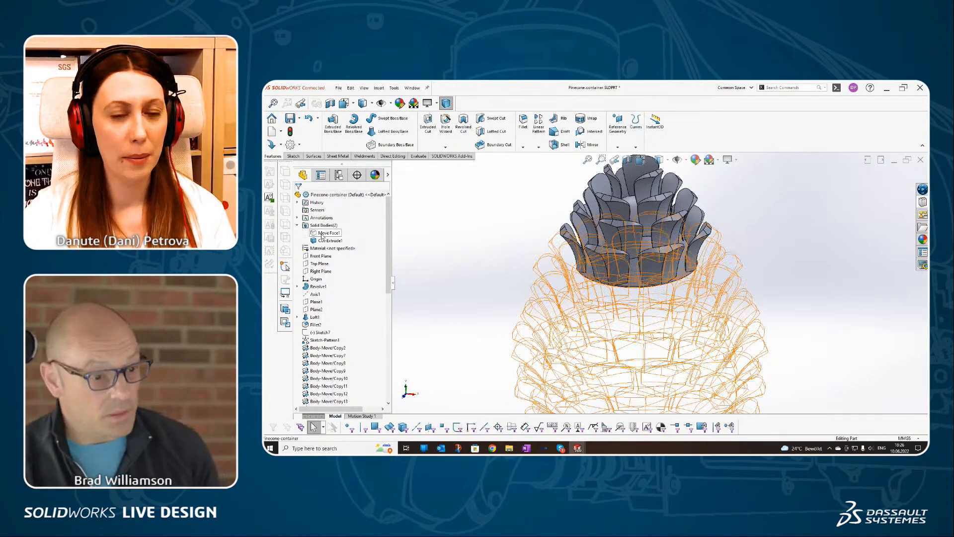
# - Show the lower container body Move Face1 again and bring the whole pinecone into view
pyautogui.click(323, 233)
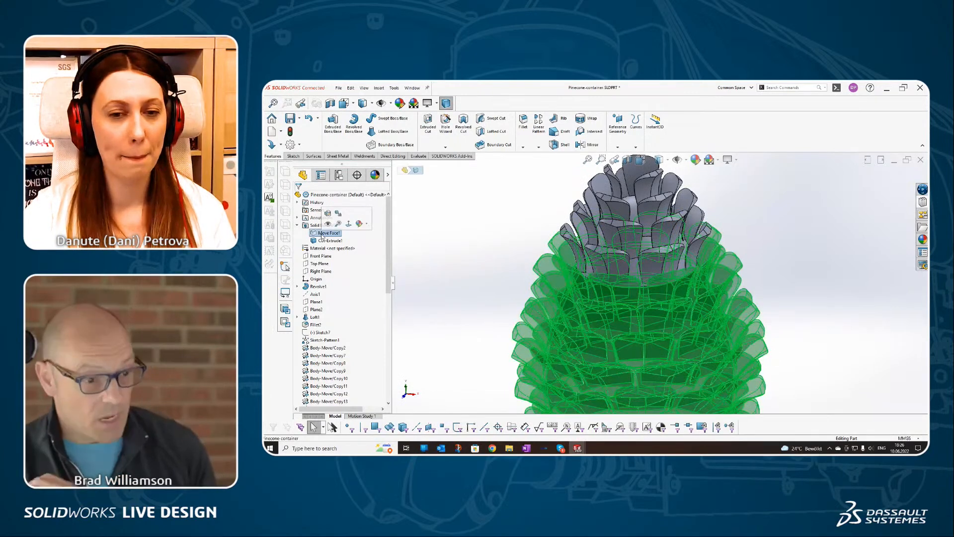
pyautogui.click(455, 254)
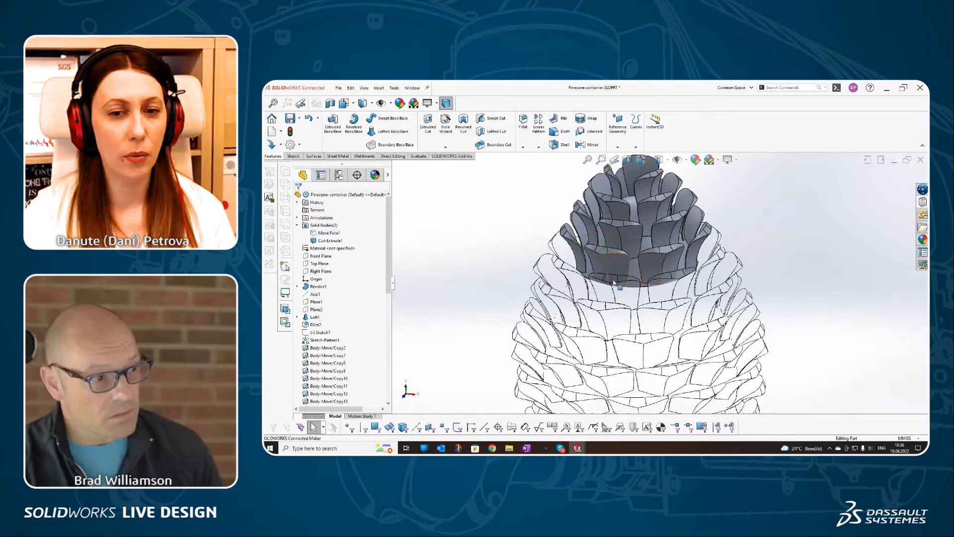
pyautogui.click(326, 233)
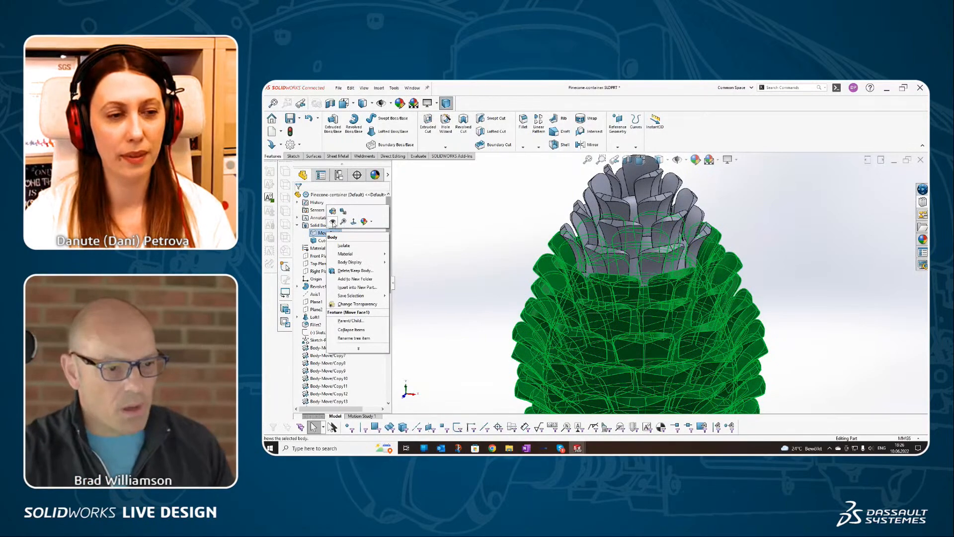
pyautogui.click(335, 224)
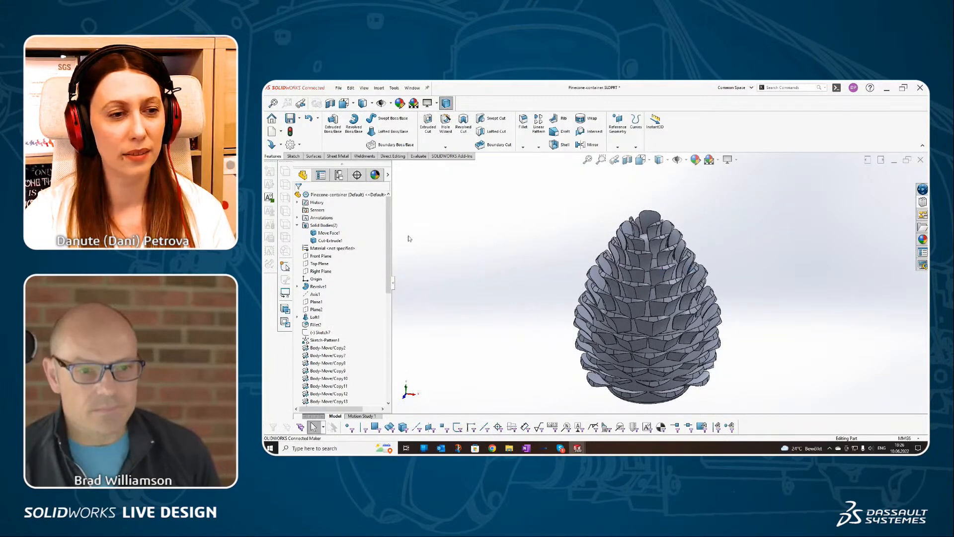
# - Hide the lid body Cut-Extrude1 to look at the container's open rim, and show the lid again
pyautogui.click(329, 240)
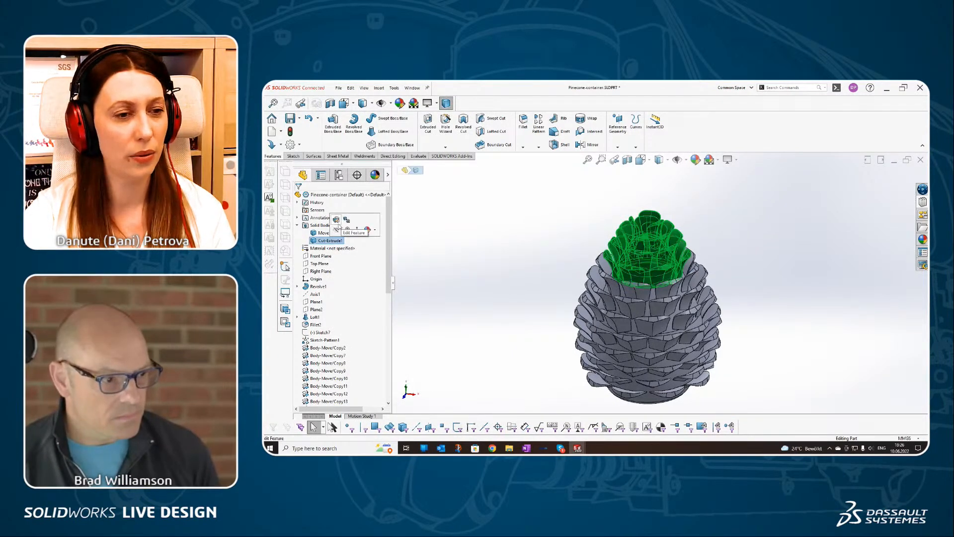
pyautogui.click(342, 230)
pyautogui.moveTo(583, 220)
pyautogui.mouseDown(button='middle')
pyautogui.moveTo(629, 283)
pyautogui.moveTo(569, 327)
pyautogui.moveTo(596, 215)
pyautogui.mouseUp(button='middle')
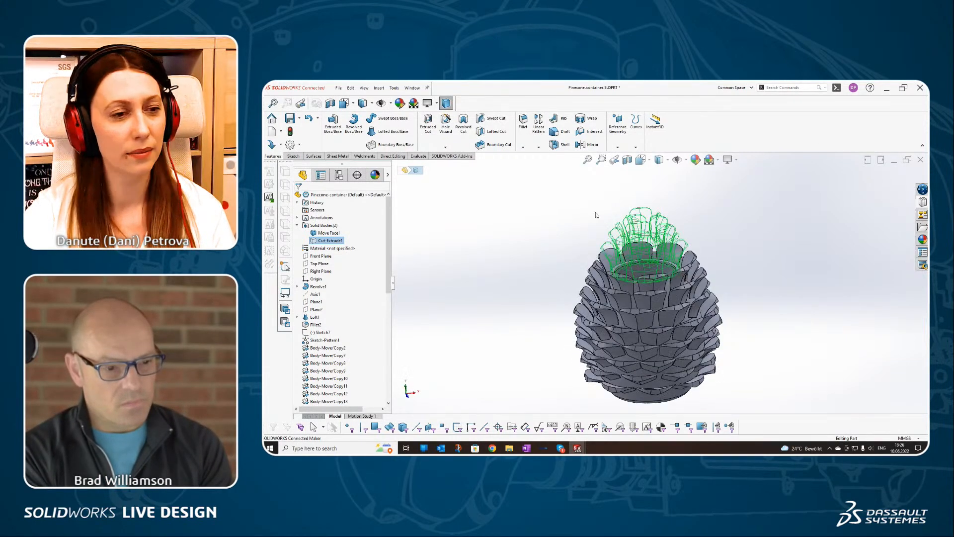
pyautogui.rightClick(322, 243)
pyautogui.click(331, 231)
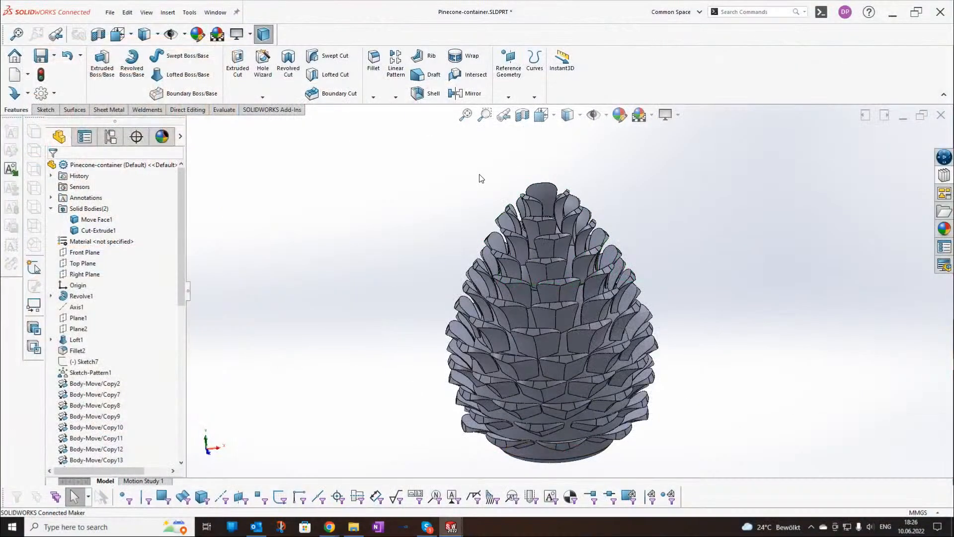
# - Cut the pinecone open with a section view on the Front Plane, inspect the lid and container walls, and turn the section off
pyautogui.click(522, 115)
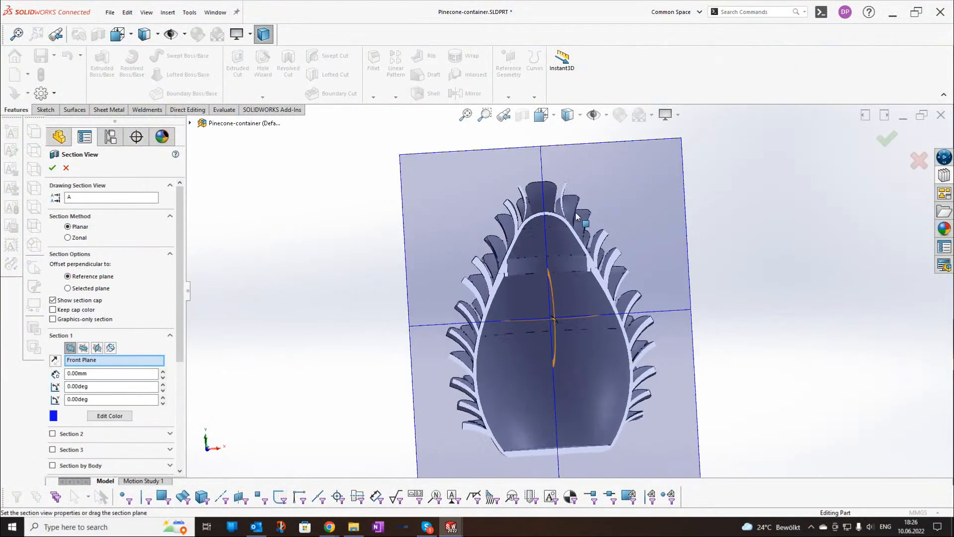
pyautogui.click(52, 167)
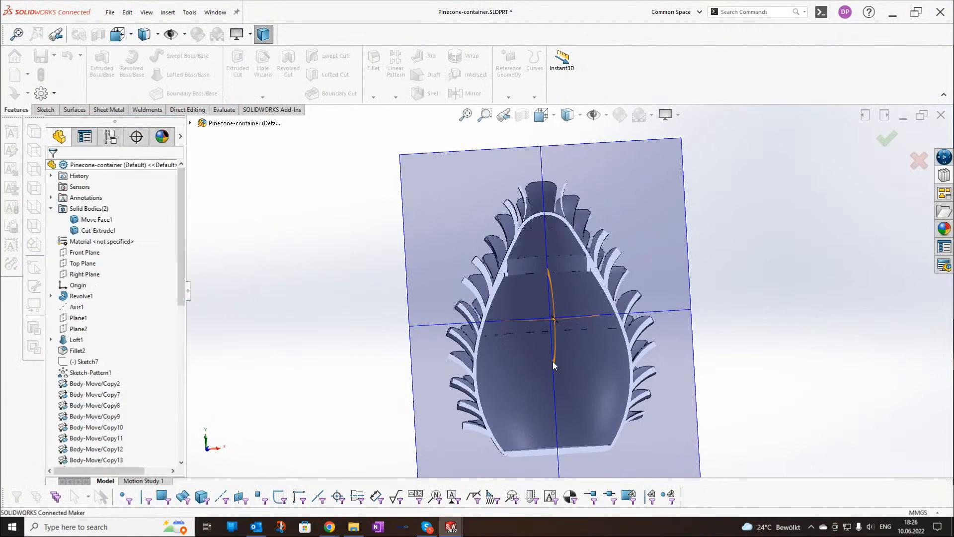
pyautogui.scroll(-2, 575, 372)
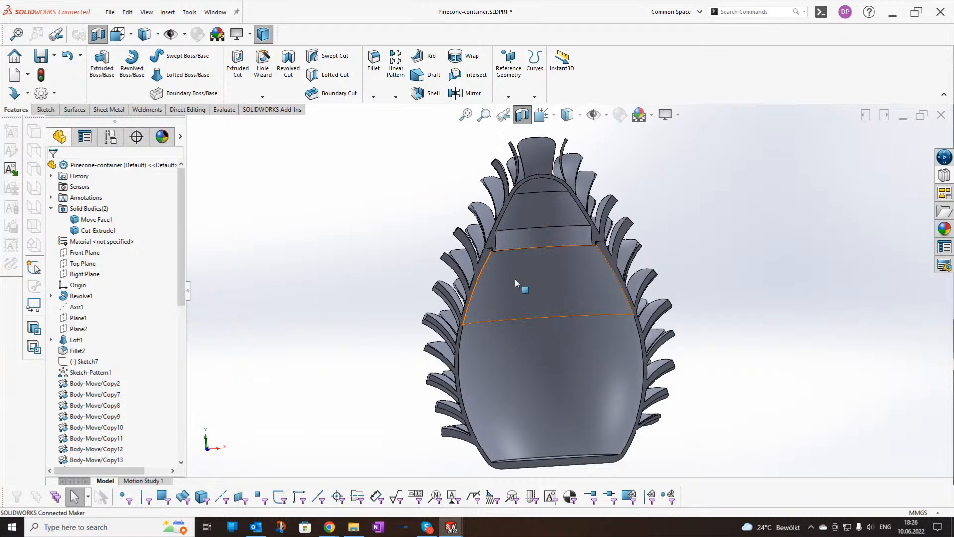
pyautogui.moveTo(512, 277); pyautogui.dragTo(527, 277, button='middle')
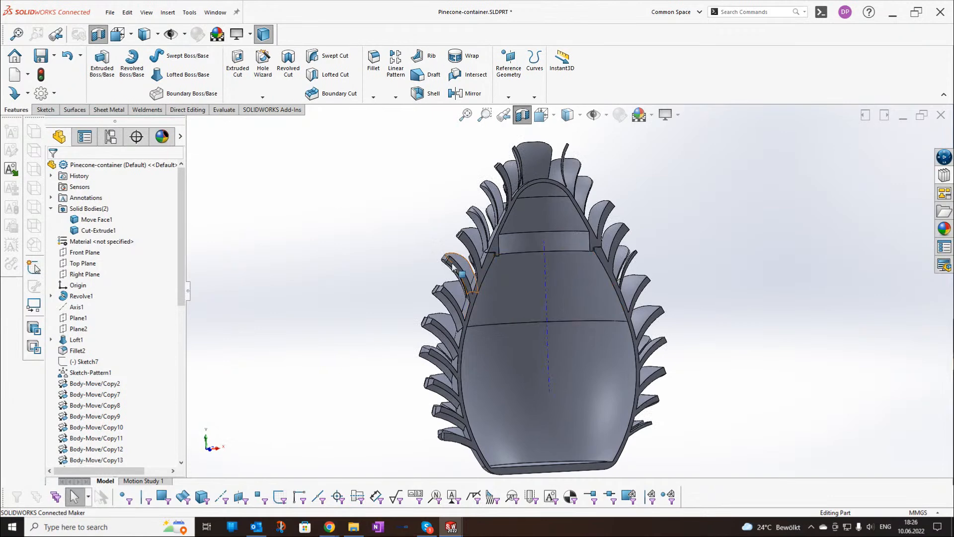
pyautogui.click(522, 114)
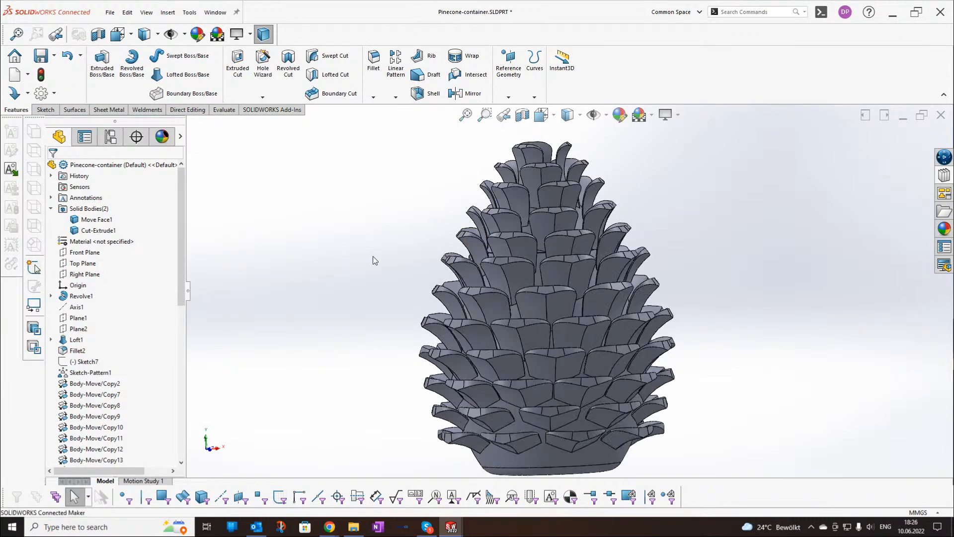
# - Unsuppress the Body-Delete/Keep 2 feature near the end of the pinecone's feature tree
pyautogui.click(51, 208)
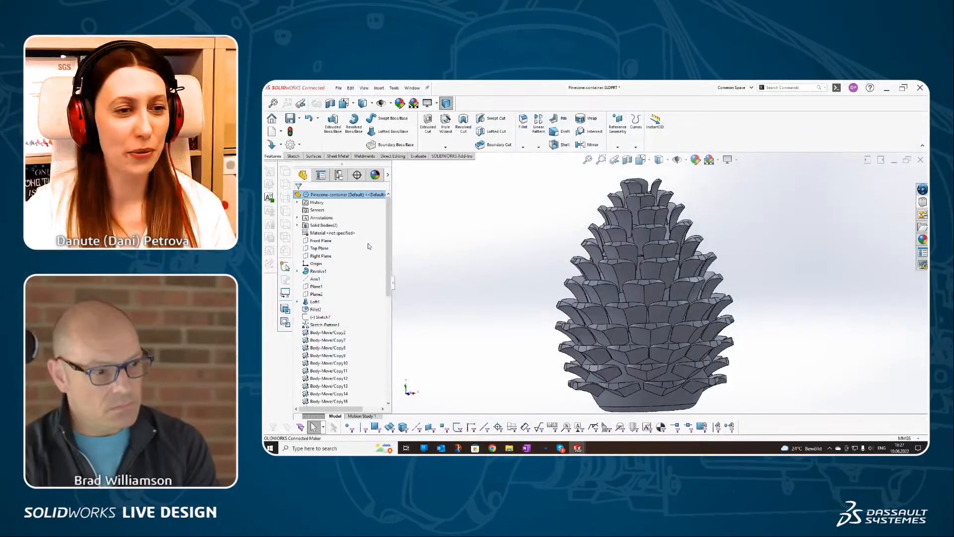
pyautogui.moveTo(177, 199); pyautogui.dragTo(178, 264)
pyautogui.moveTo(387, 266); pyautogui.dragTo(380, 350)
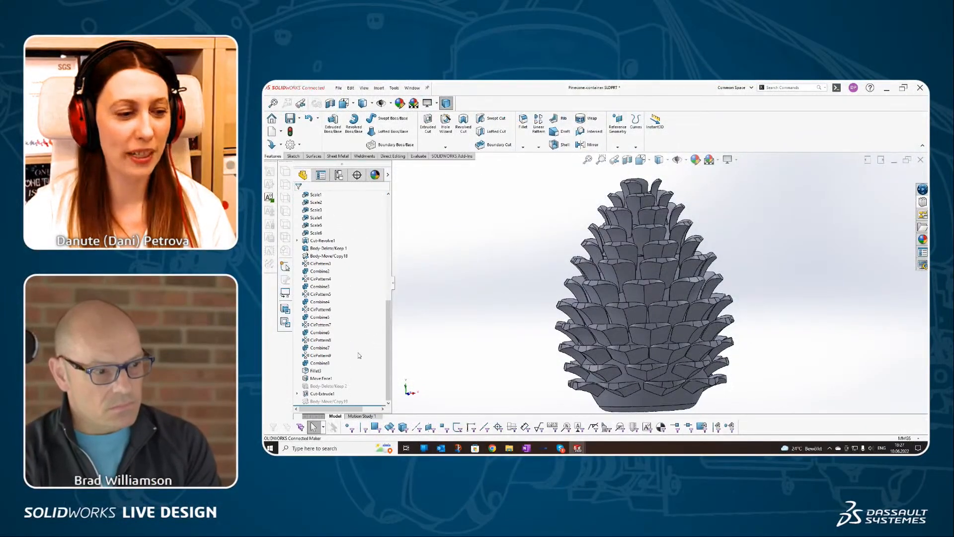
pyautogui.click(332, 390)
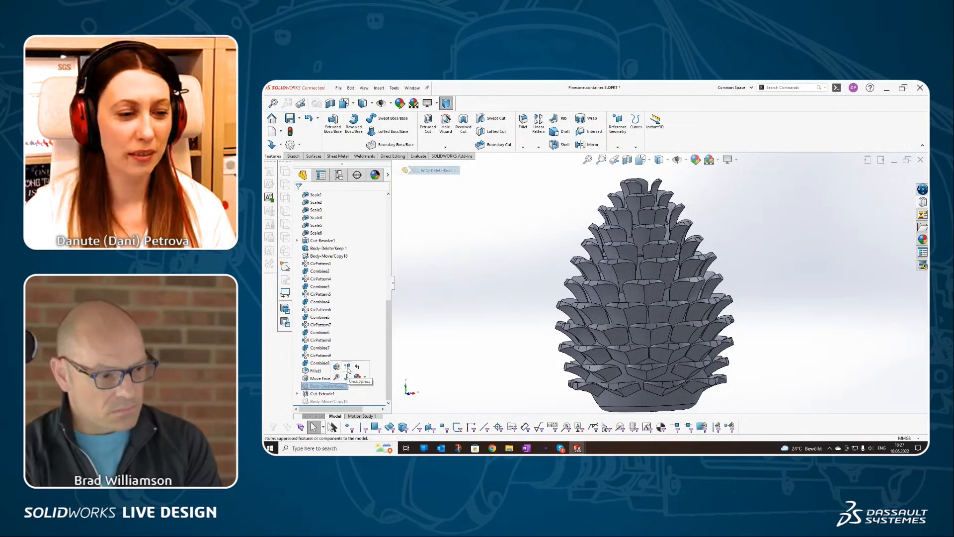
pyautogui.click(351, 368)
pyautogui.moveTo(474, 339); pyautogui.dragTo(490, 318, button='middle')
# - Edit Body-Delete/Keep 2 to delete the lid body Combine5 instead of the container body Move Face1
pyautogui.click(330, 386)
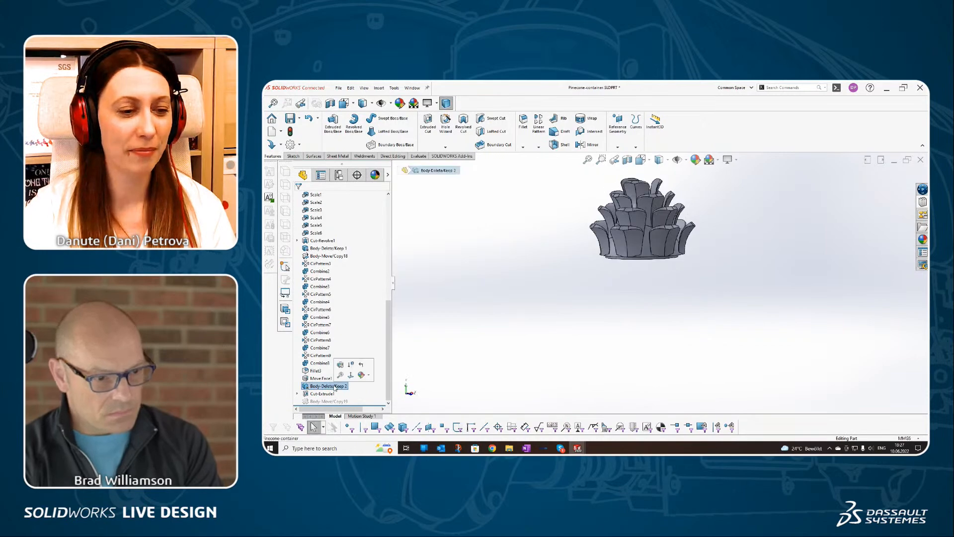
pyautogui.click(339, 365)
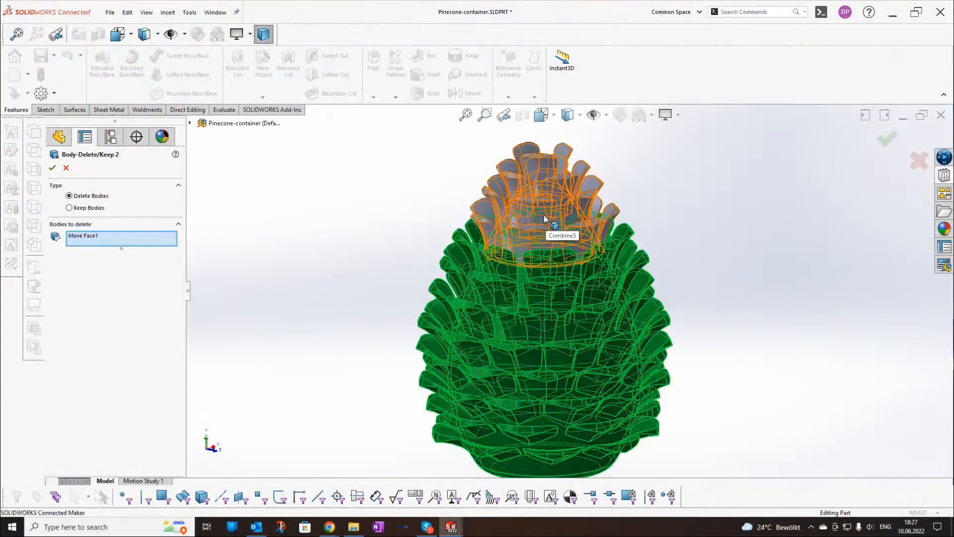
pyautogui.click(545, 219)
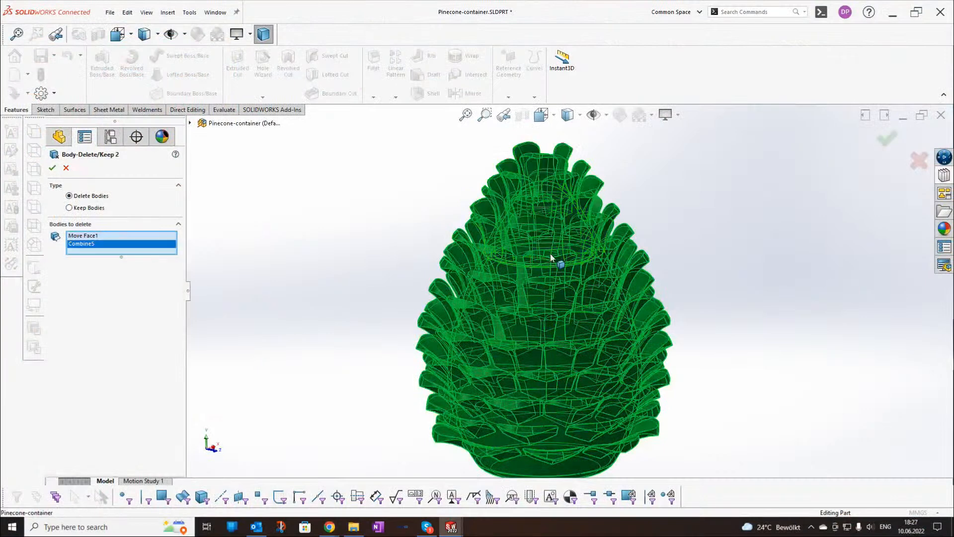
pyautogui.click(529, 302)
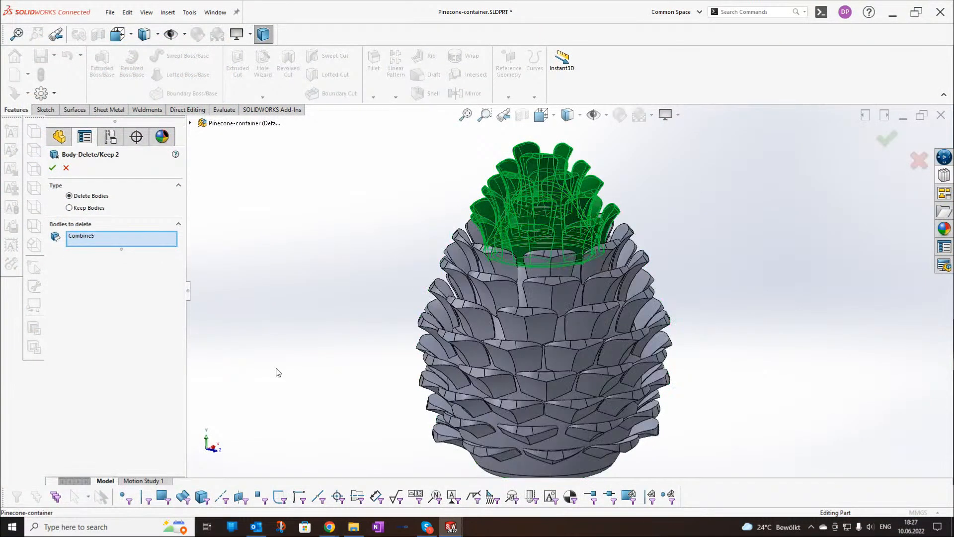
pyautogui.click(52, 168)
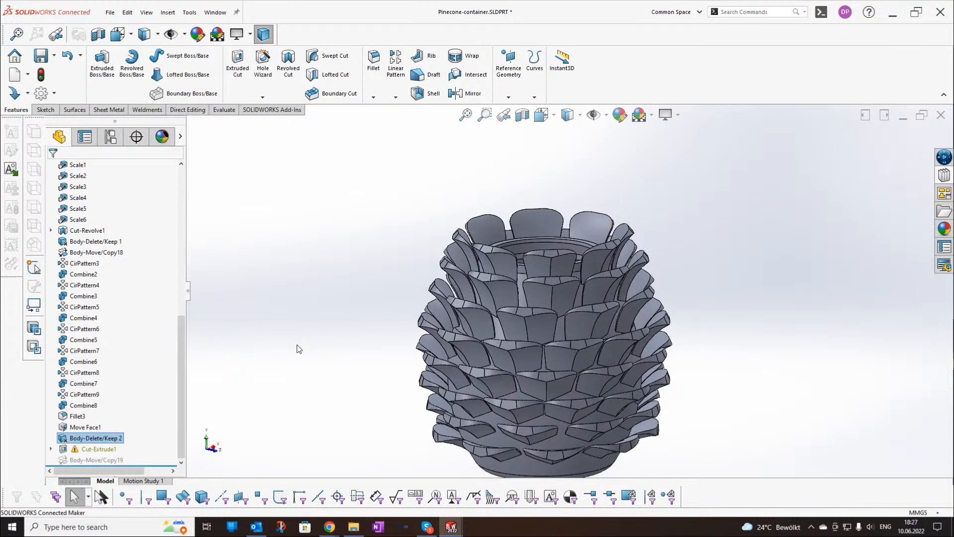
# - Reorder Body-Delete/Keep 2 to come after Cut-Extrude1 in the feature tree and suppress it
pyautogui.moveTo(96, 443); pyautogui.dragTo(119, 437)
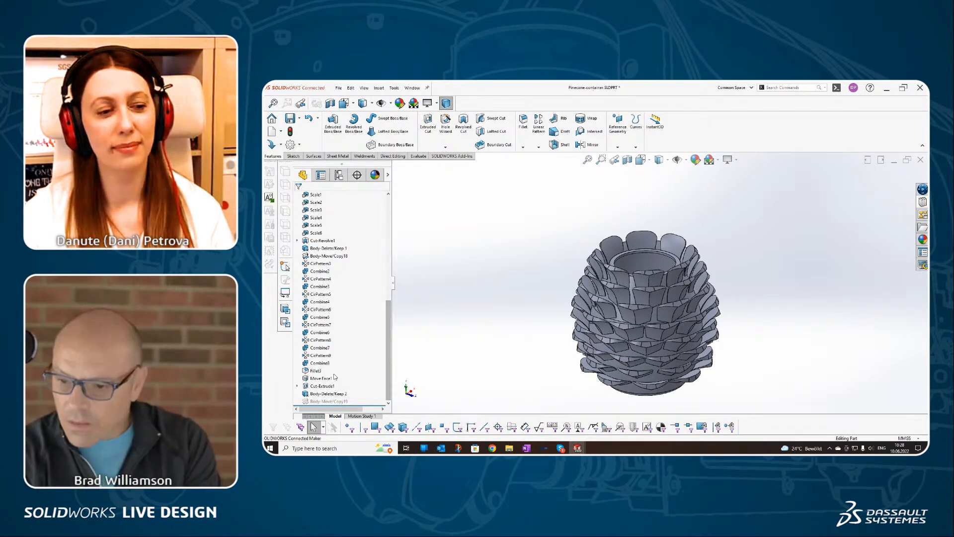
pyautogui.click(328, 394)
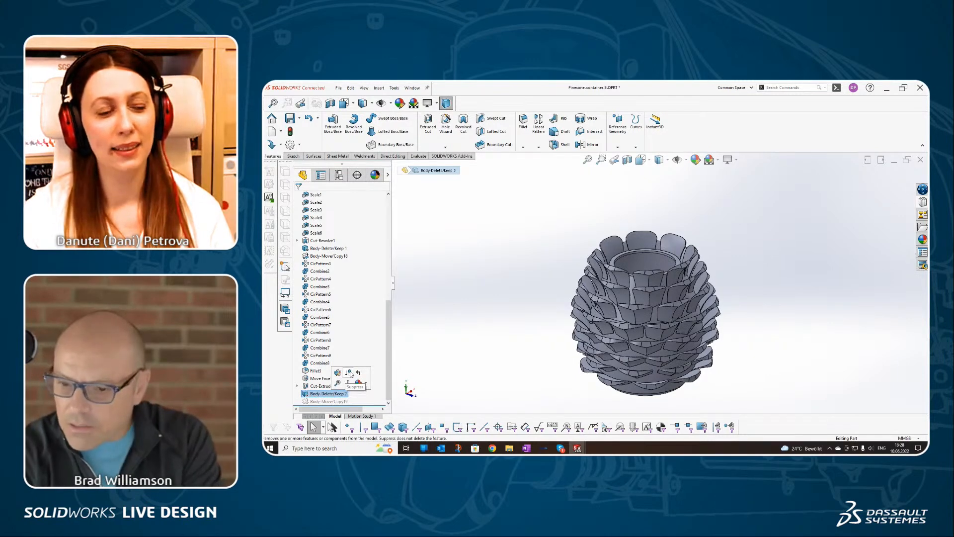
pyautogui.click(350, 372)
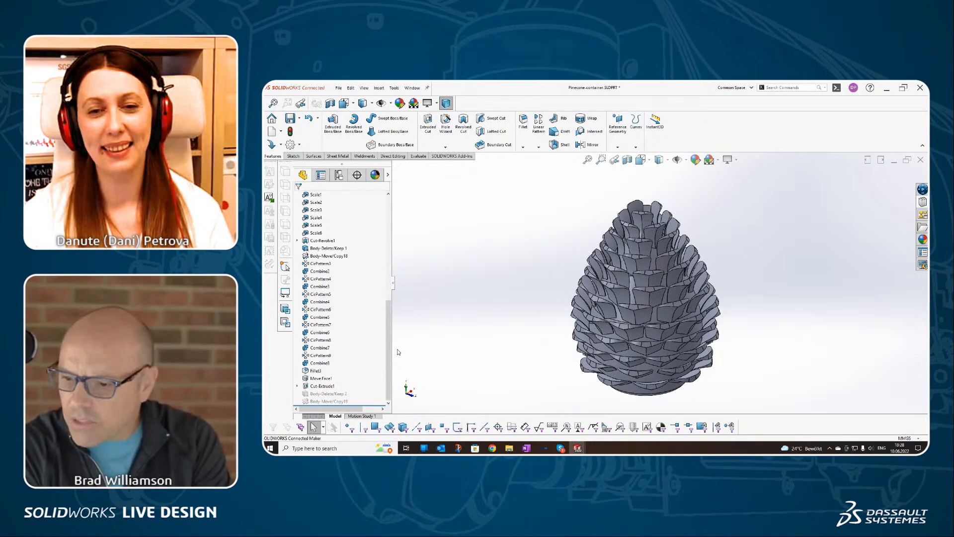
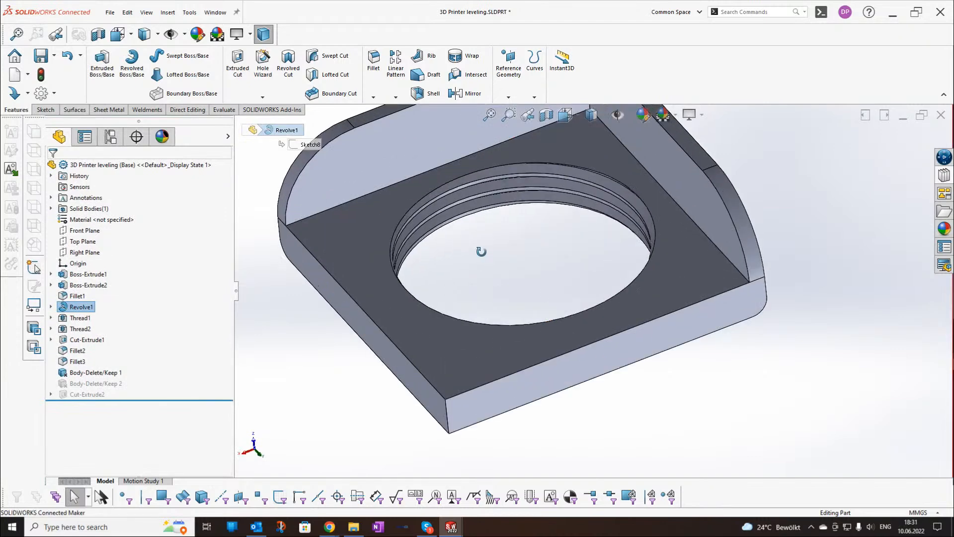
# - Look up the Thread command among the hole tools and highlight the Thread2 feature of the 3D Printer leveling part
pyautogui.scroll(2, 461, 267)
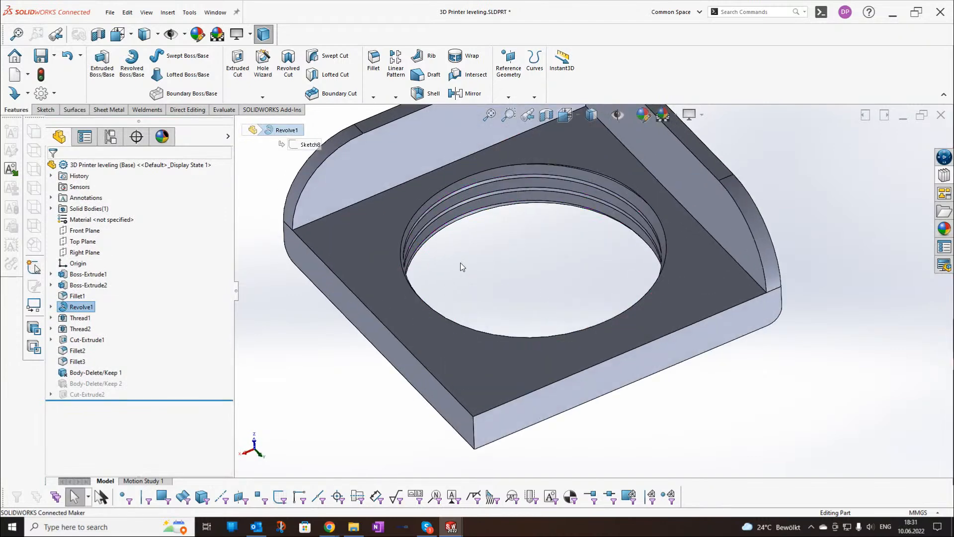
pyautogui.click(263, 97)
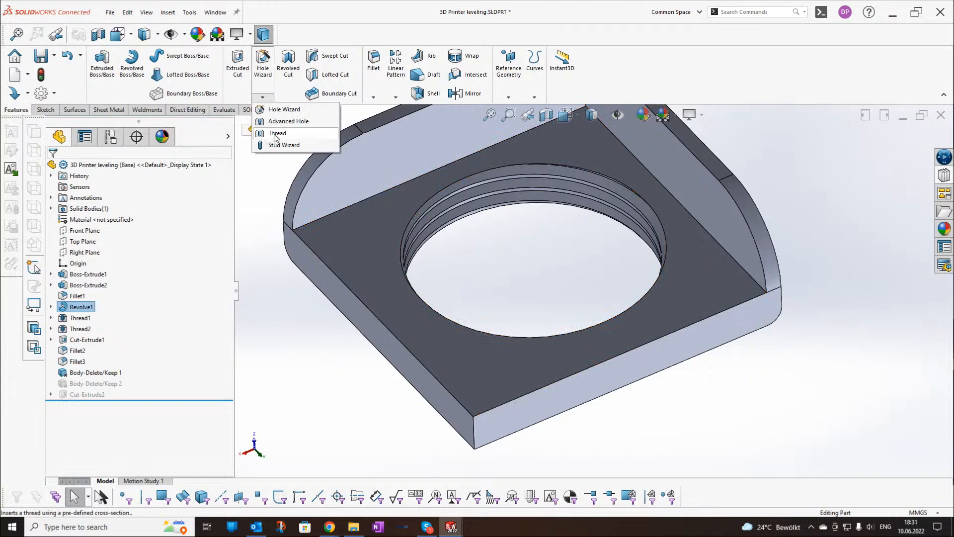
pyautogui.click(468, 223)
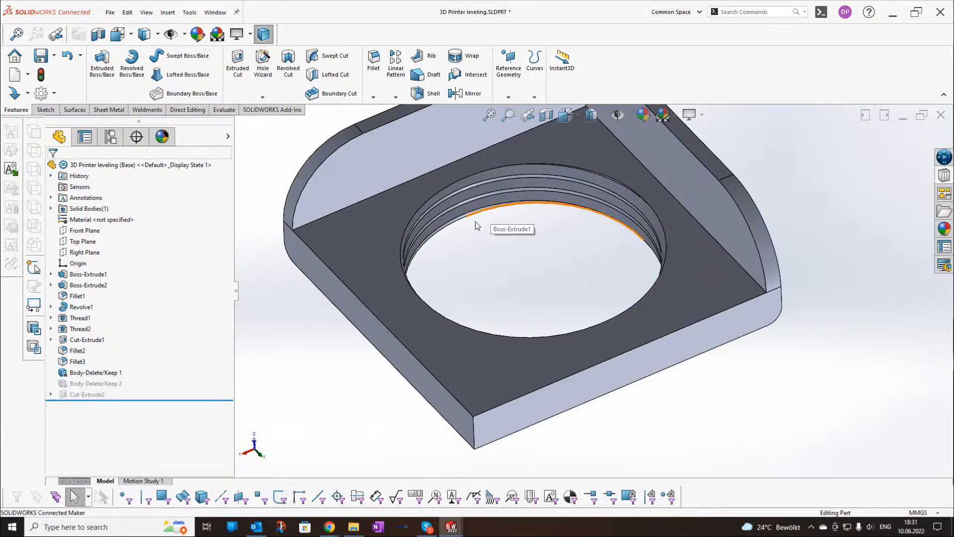
pyautogui.click(80, 329)
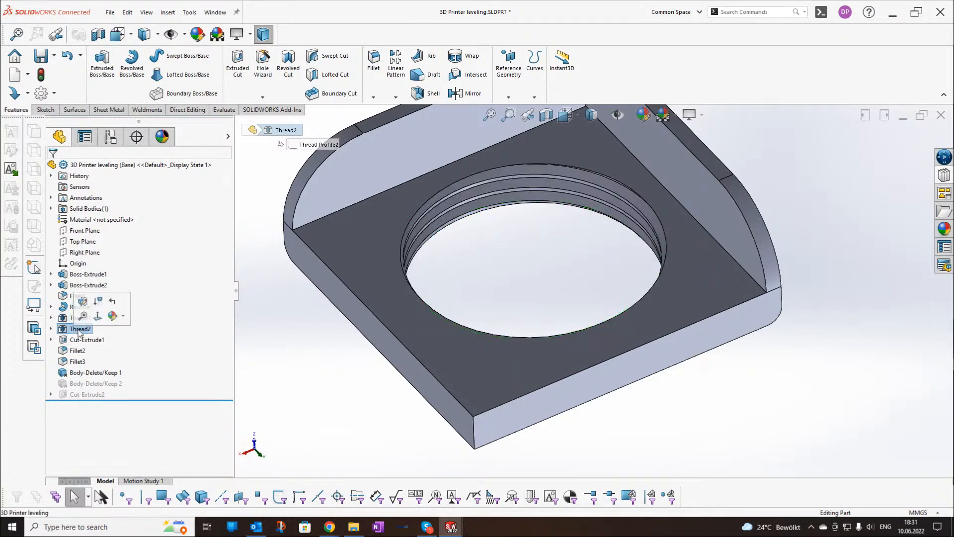
pyautogui.click(315, 312)
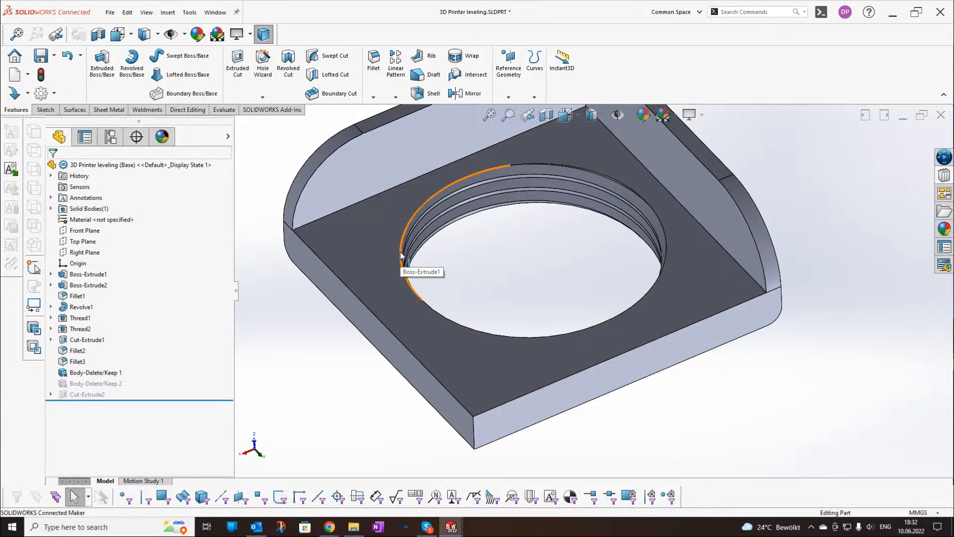
# - Open the Thread1 feature's definition, review its location, end condition and specification on the model, and close it
pyautogui.scroll(1, 461, 262)
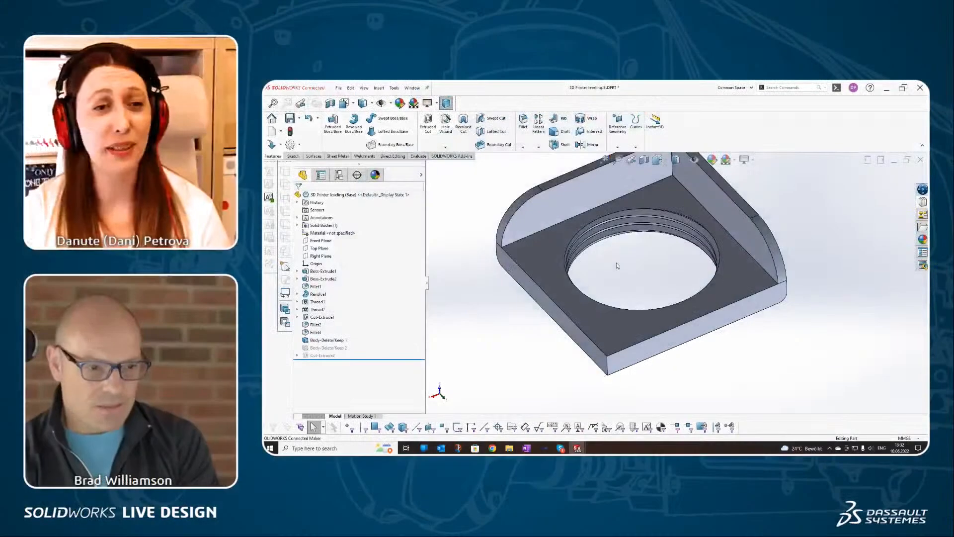
pyautogui.scroll(2, 631, 259)
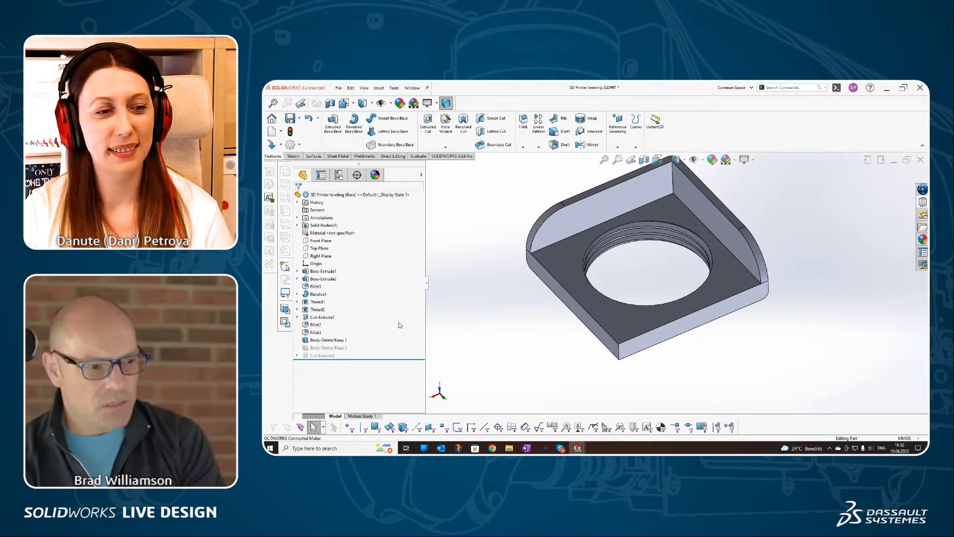
pyautogui.click(318, 302)
pyautogui.click(326, 282)
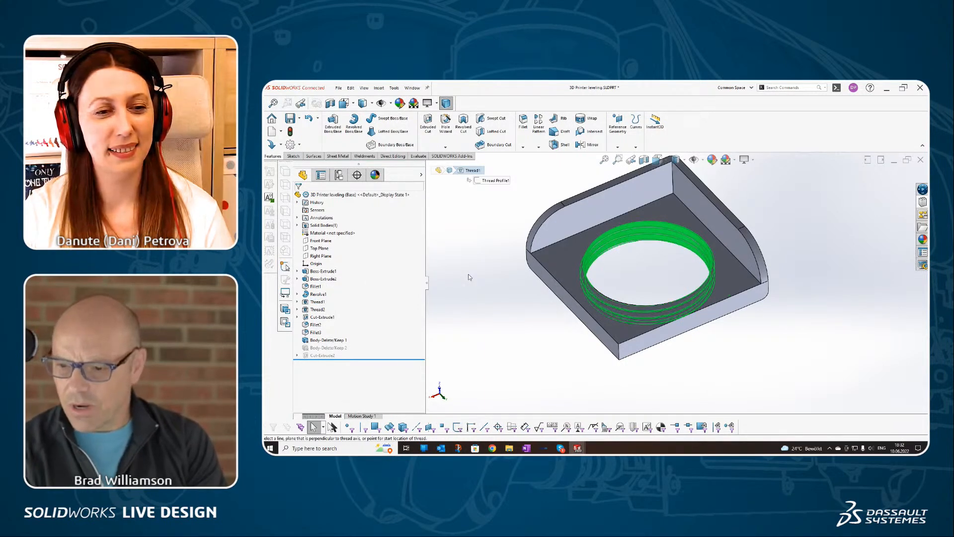
pyautogui.moveTo(485, 297)
pyautogui.mouseDown(button='middle')
pyautogui.moveTo(486, 264)
pyautogui.moveTo(503, 245)
pyautogui.moveTo(520, 246)
pyautogui.moveTo(485, 265)
pyautogui.moveTo(478, 342)
pyautogui.moveTo(485, 306)
pyautogui.mouseUp(button='middle')
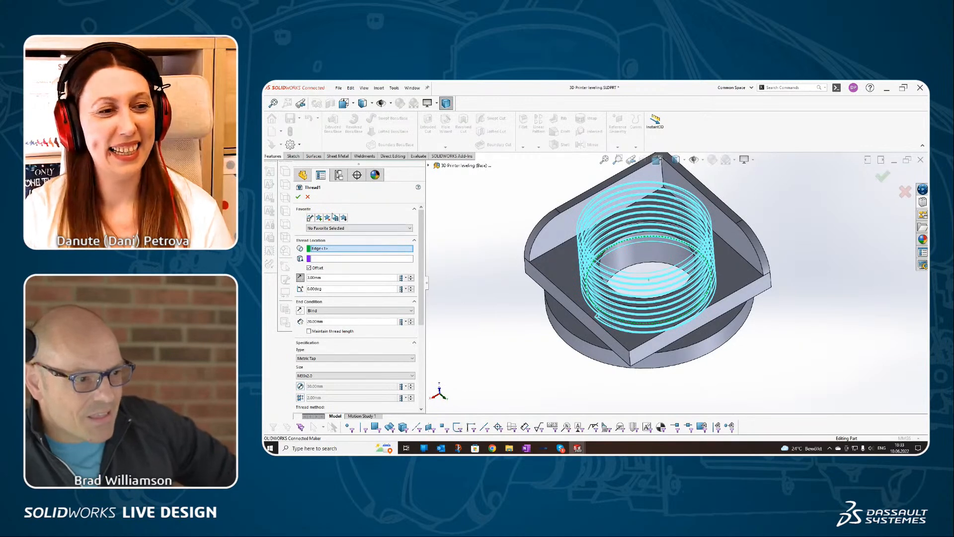
pyautogui.click(299, 197)
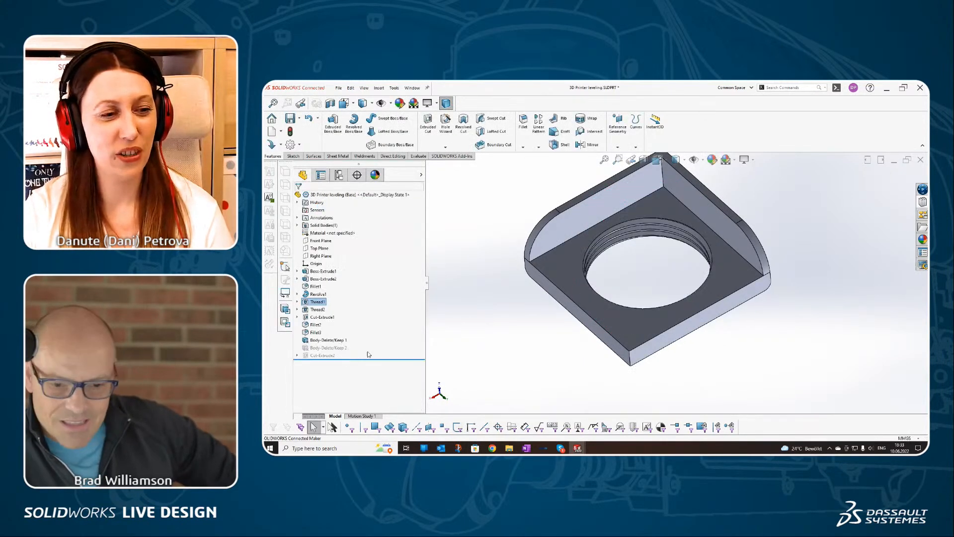
# - Roll the part back to just after Revolve1 and pick both circular edges of the ring-shaped gap with the Measure tool
pyautogui.moveTo(371, 343); pyautogui.dragTo(370, 298)
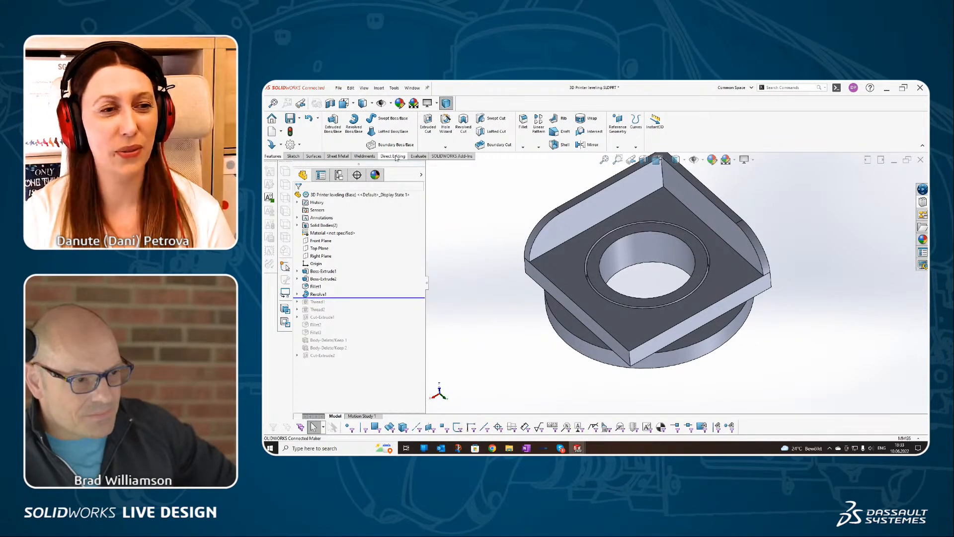
pyautogui.click(419, 156)
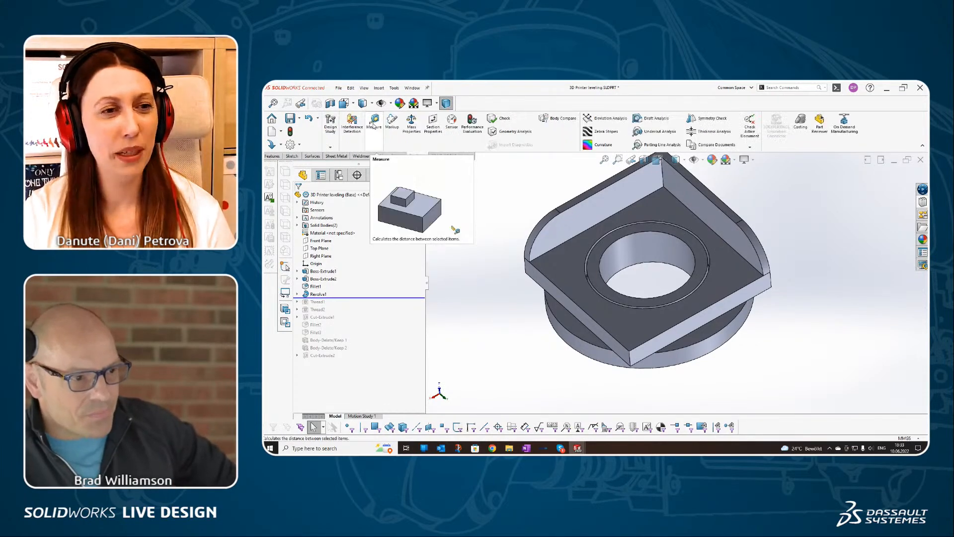
pyautogui.click(385, 122)
pyautogui.moveTo(616, 242); pyautogui.dragTo(599, 261, button='middle')
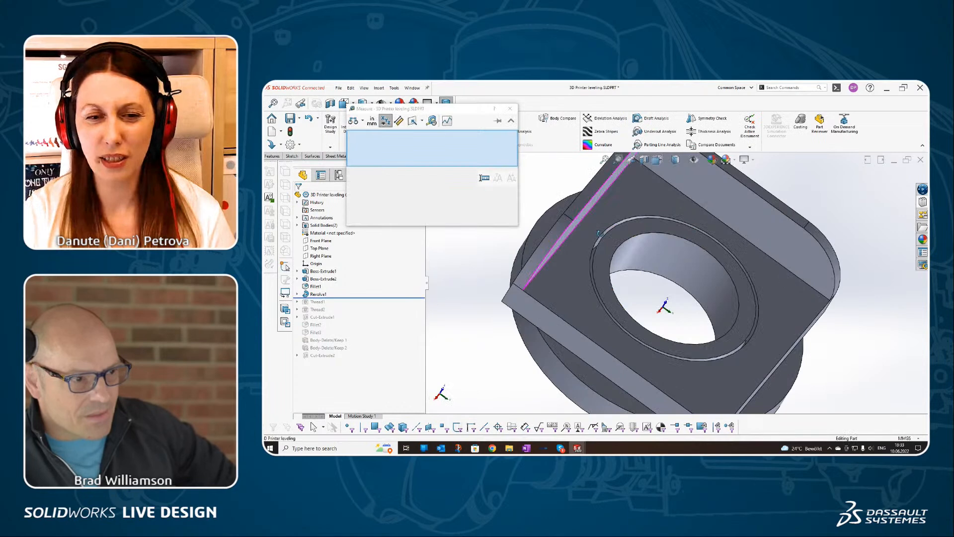
pyautogui.click(598, 261)
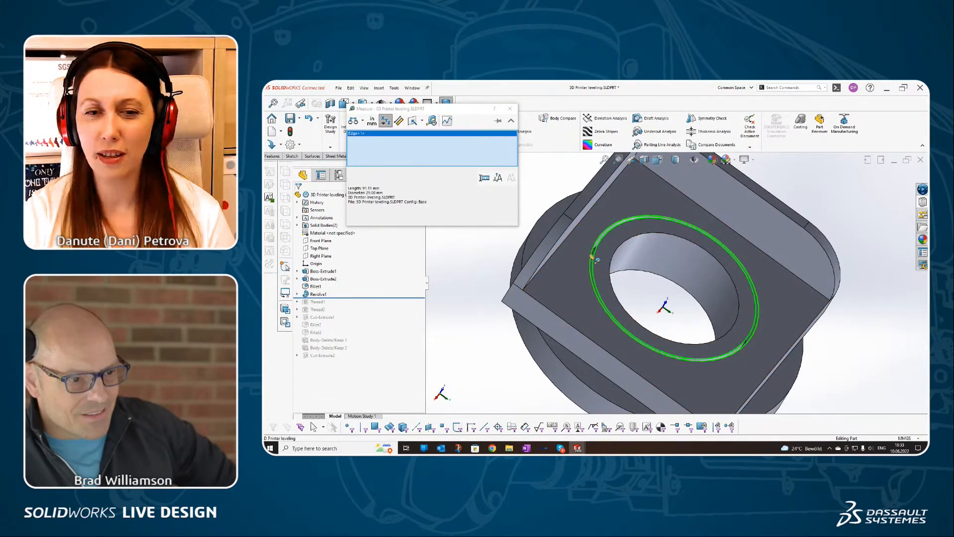
pyautogui.click(591, 255)
# - Measure the minimum distance between the two circular edges and examine the ring-shaped gap up close
pyautogui.moveTo(580, 271); pyautogui.dragTo(544, 245, button='middle')
pyautogui.click(362, 120)
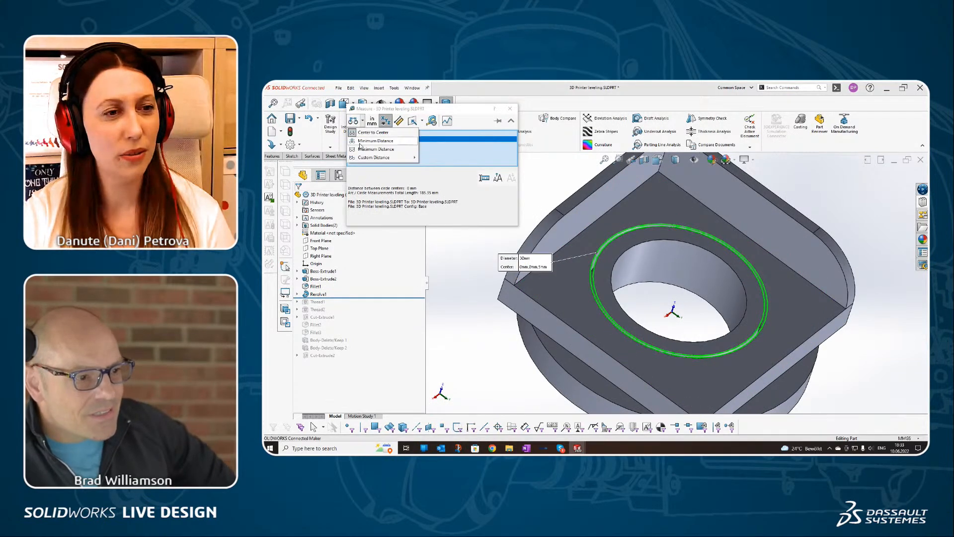
pyautogui.click(359, 141)
pyautogui.scroll(-1, 621, 251)
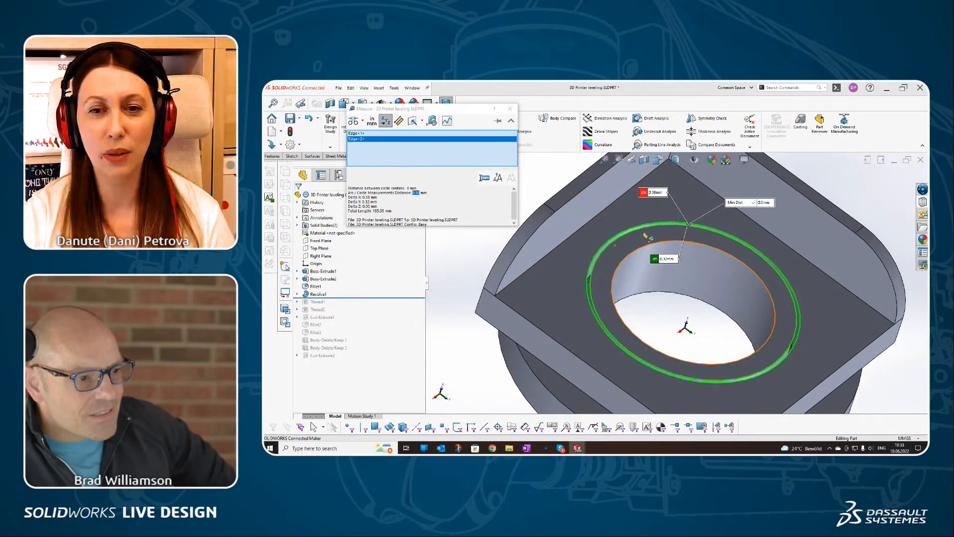
pyautogui.moveTo(648, 237); pyautogui.dragTo(647, 250, button='middle')
pyautogui.scroll(-2, 647, 249)
pyautogui.scroll(-2, 683, 230)
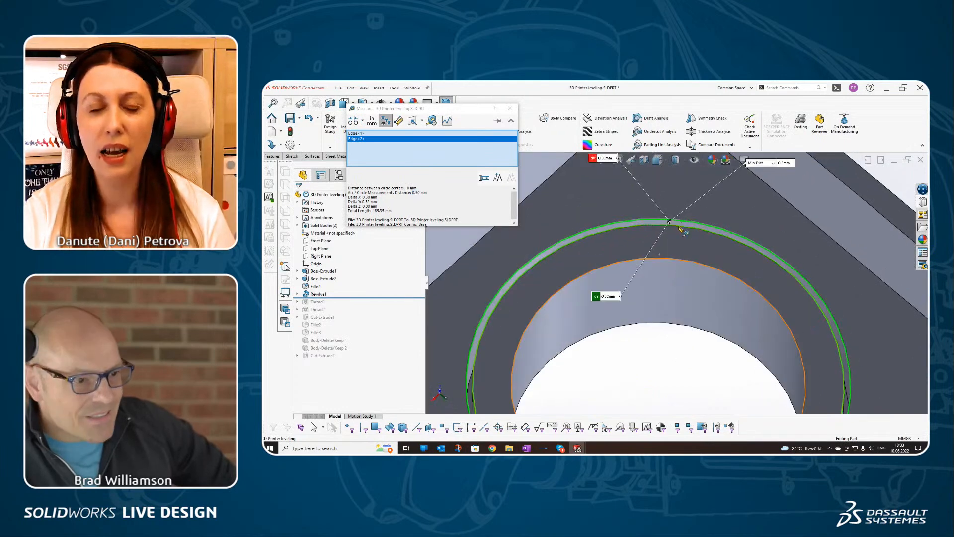
pyautogui.scroll(2, 682, 230)
pyautogui.scroll(1, 680, 244)
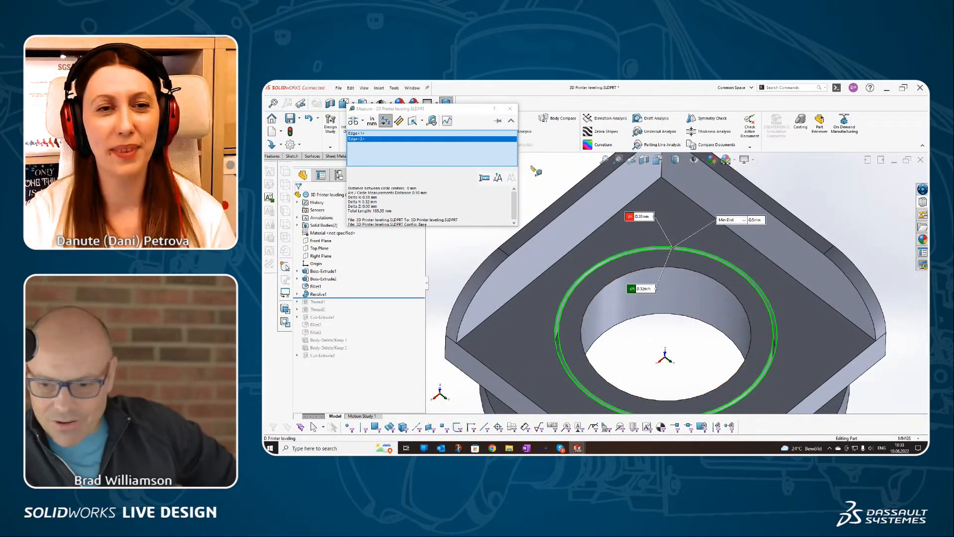
# - Close the measurement and start a new Thread feature on the outer circular edge of the ring-shaped gap
pyautogui.click(511, 109)
pyautogui.press('f')
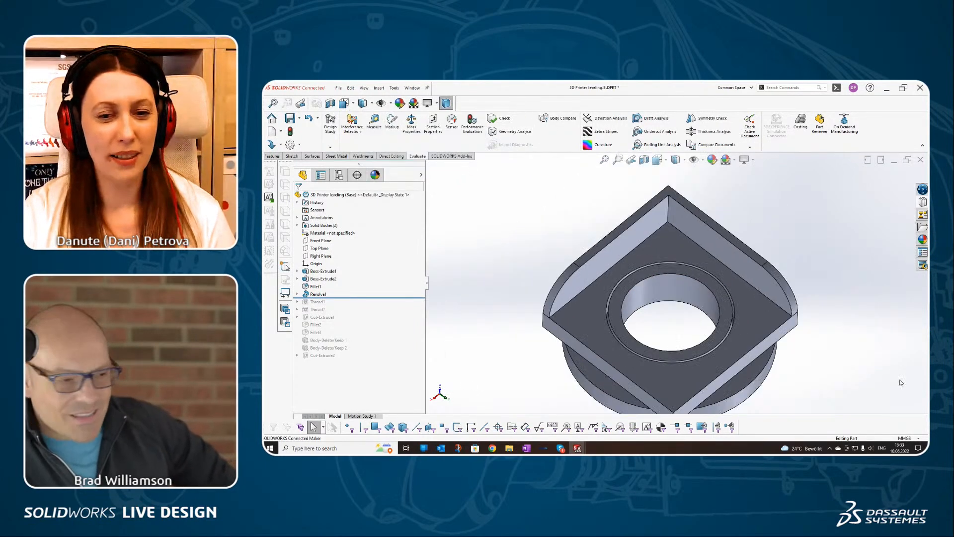
pyautogui.click(272, 156)
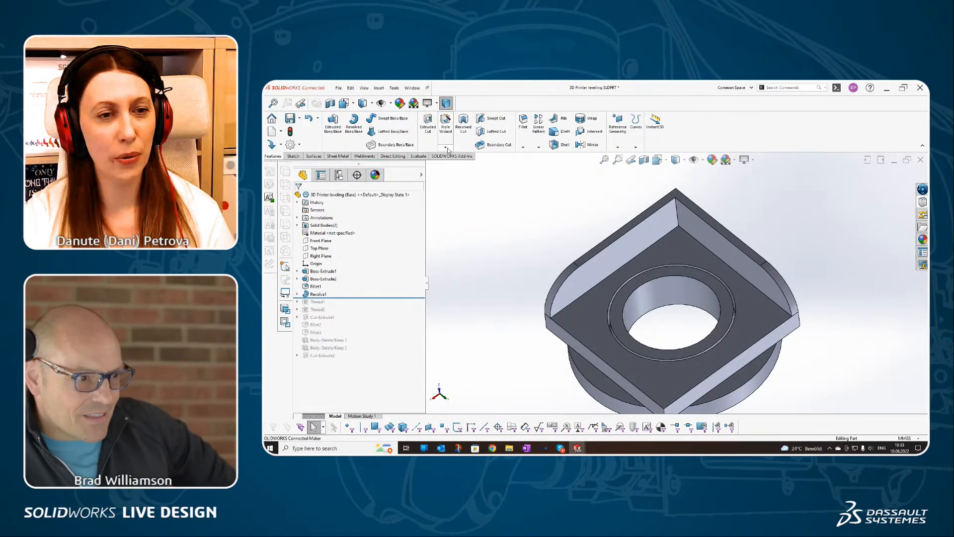
pyautogui.click(446, 147)
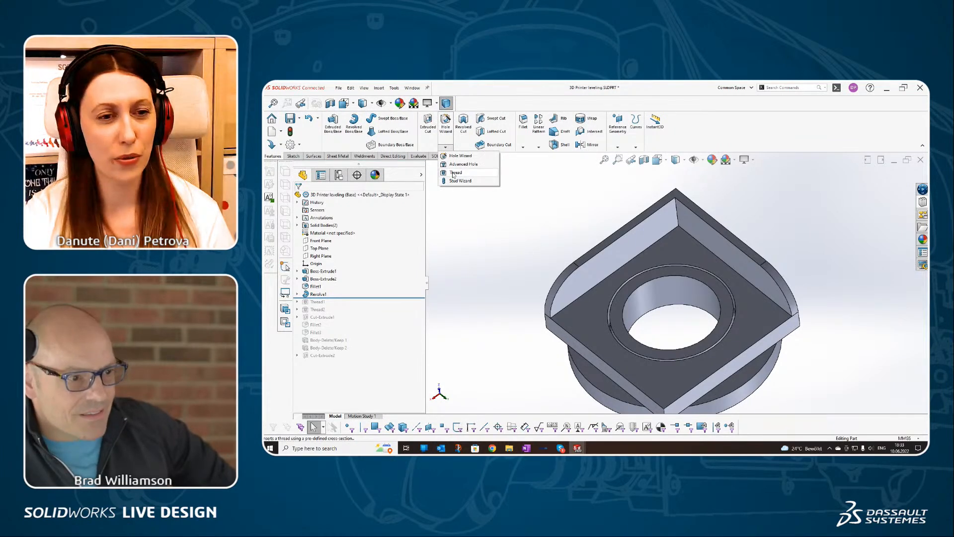
pyautogui.click(454, 173)
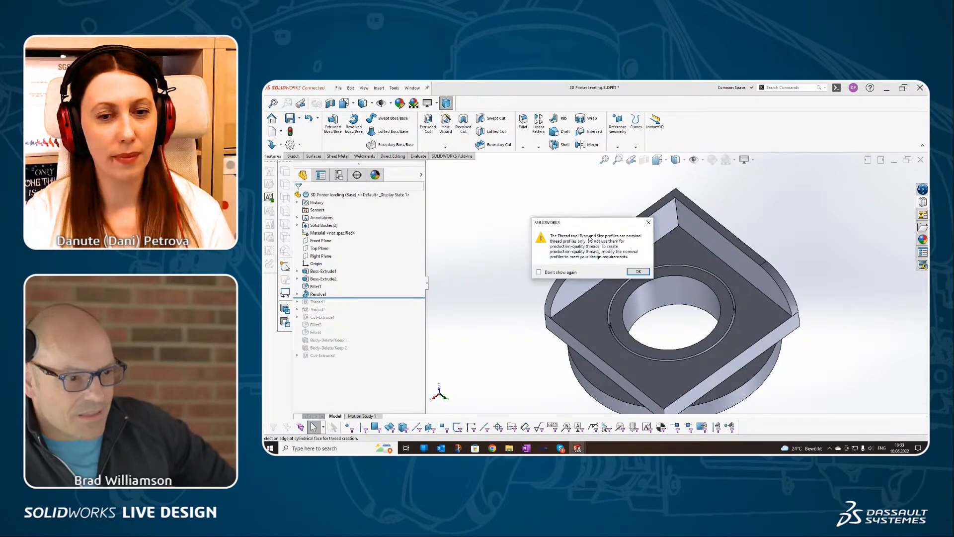
pyautogui.click(638, 271)
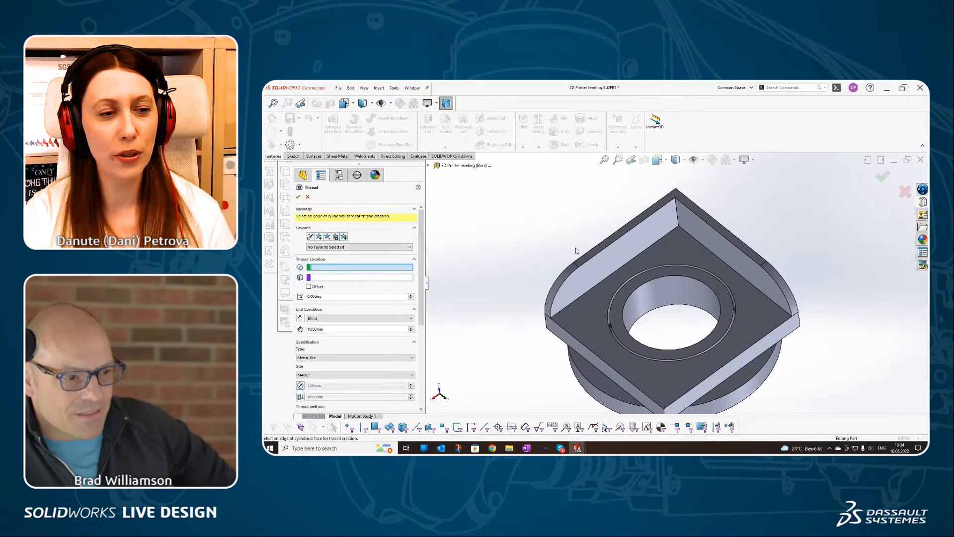
pyautogui.click(604, 248)
pyautogui.moveTo(591, 223); pyautogui.dragTo(599, 225, button='middle')
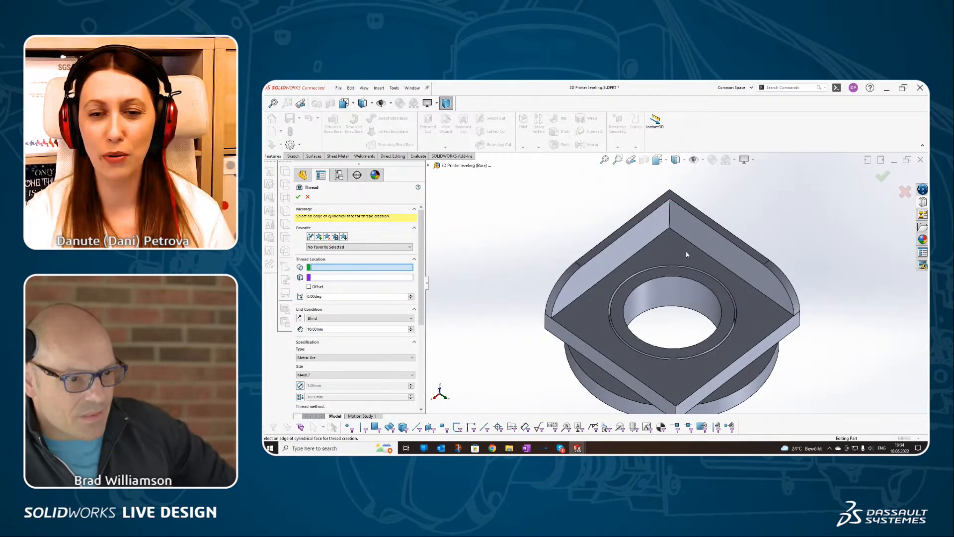
pyautogui.scroll(2, 693, 255)
pyautogui.scroll(-3, 694, 256)
pyautogui.scroll(2, 694, 268)
pyautogui.scroll(1, 694, 270)
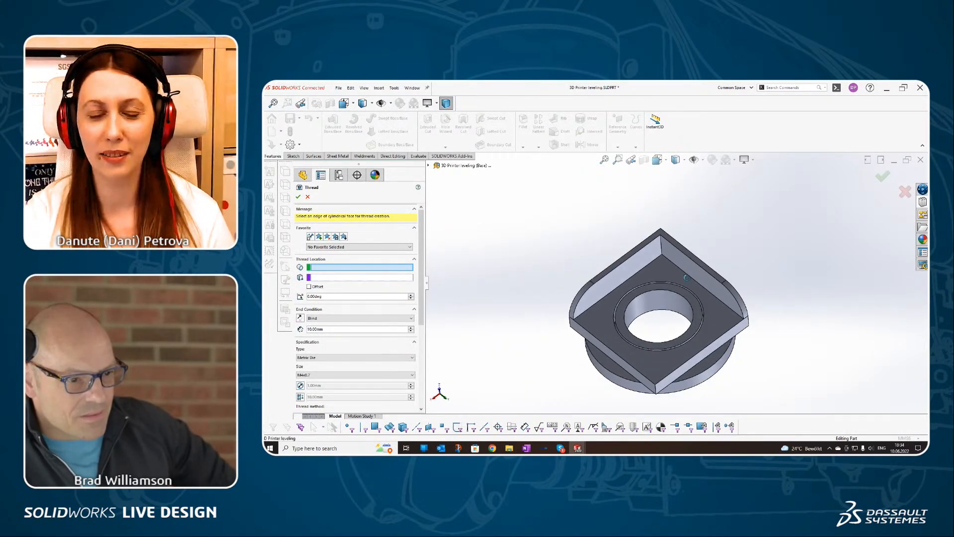
pyautogui.scroll(-2, 692, 301)
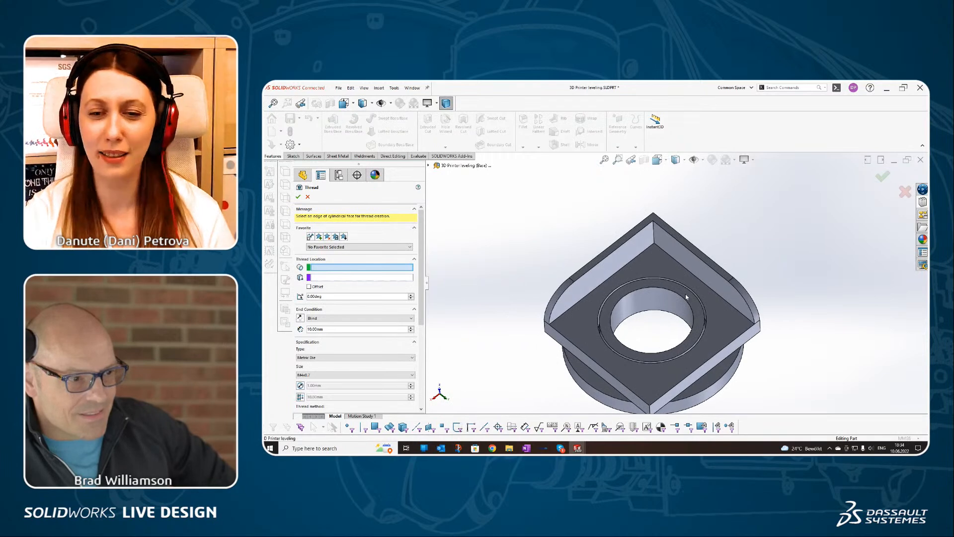
pyautogui.click(618, 291)
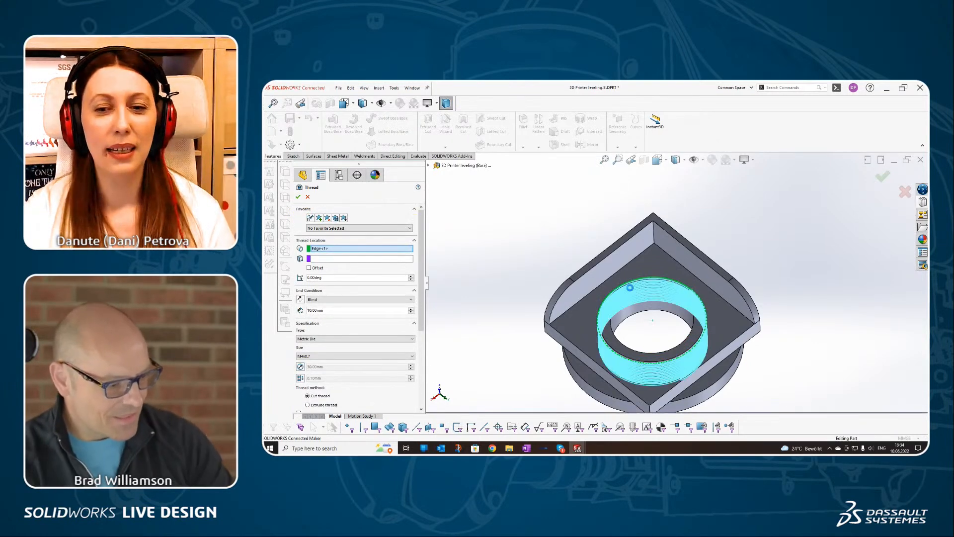
pyautogui.moveTo(630, 287); pyautogui.dragTo(619, 269, button='middle')
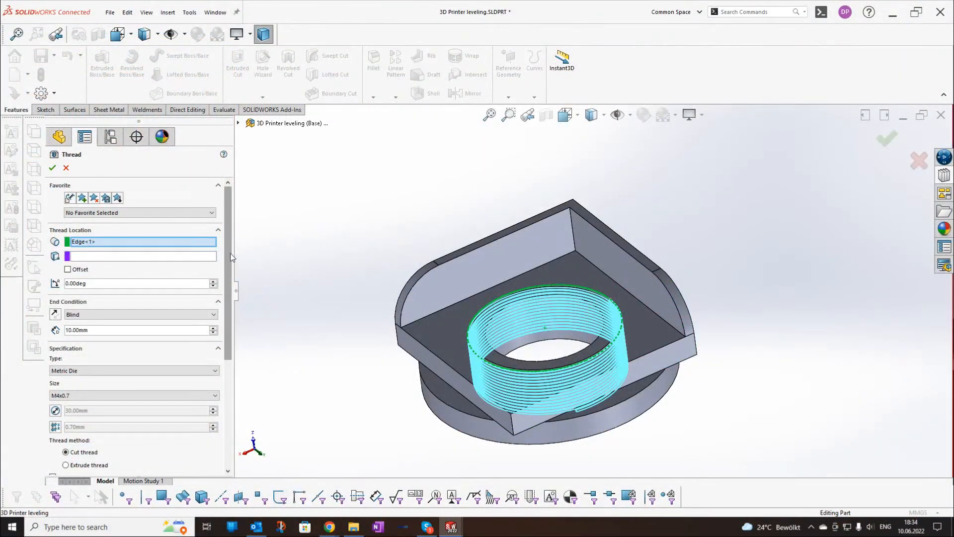
# - Set the thread's size to M10x1.0 in its Metric Die specification
pyautogui.scroll(-2, 228, 255)
pyautogui.scroll(2, 226, 252)
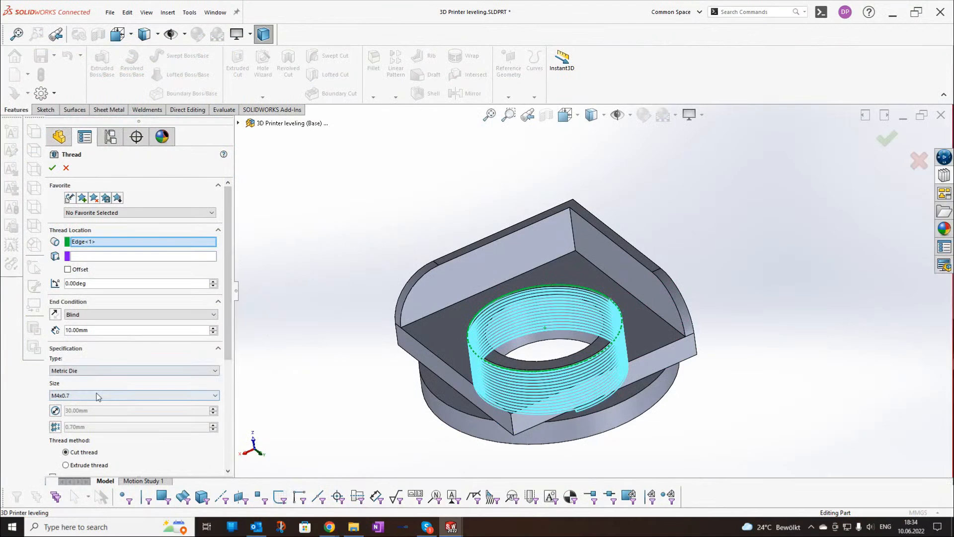
pyautogui.scroll(-1, 569, 334)
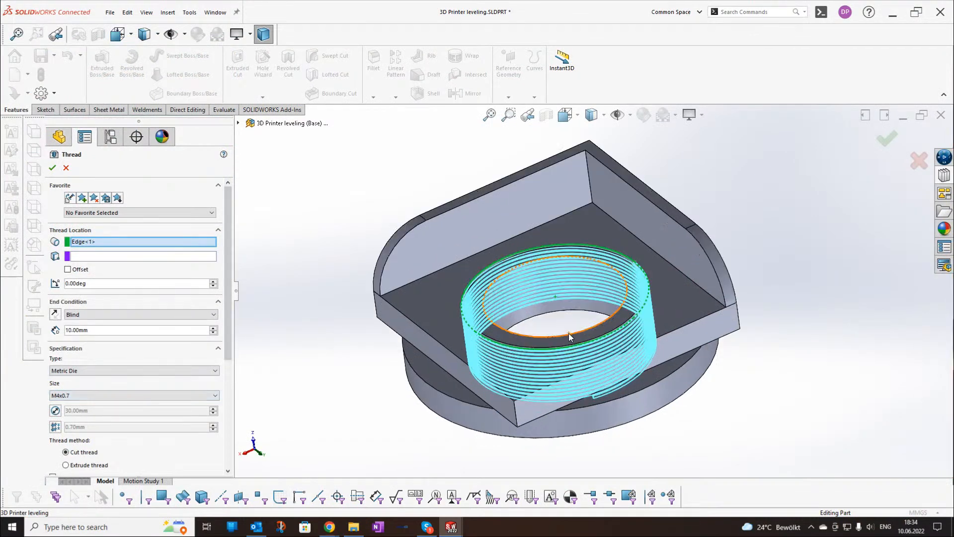
pyautogui.scroll(-2, 569, 334)
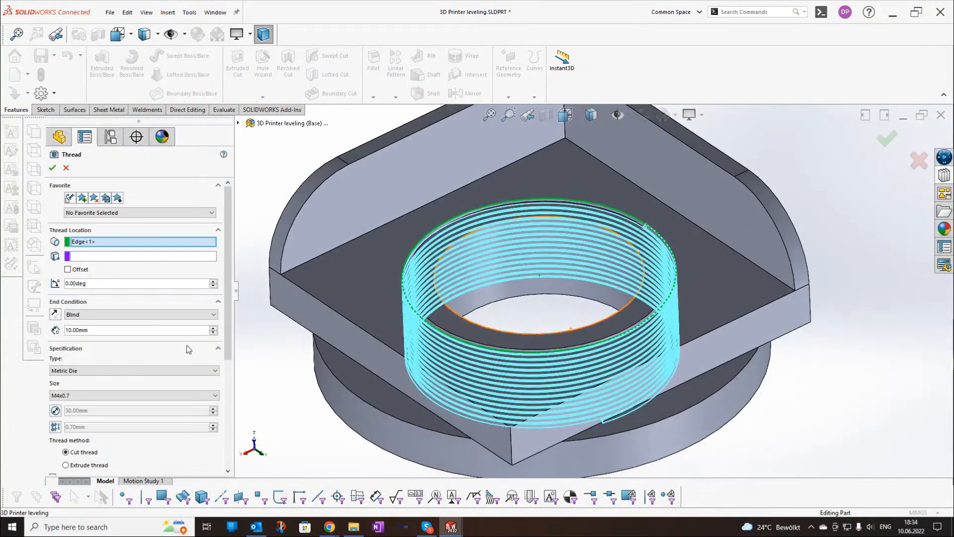
pyautogui.moveTo(228, 316); pyautogui.dragTo(228, 348)
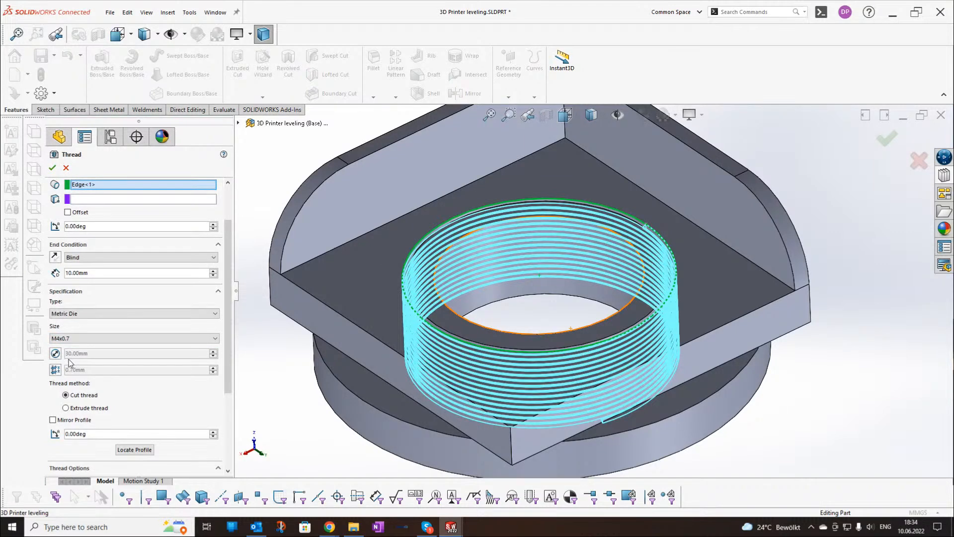
pyautogui.click(110, 343)
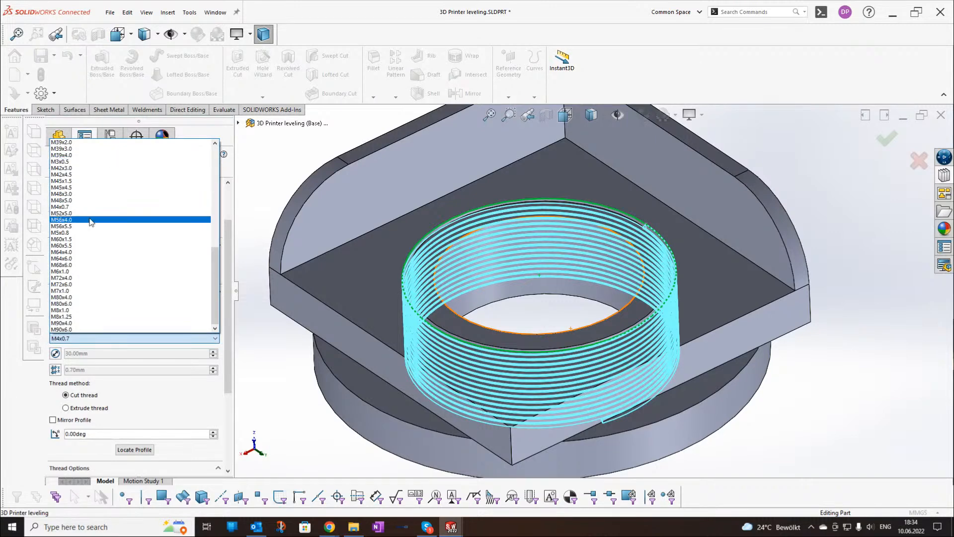
pyautogui.scroll(6, 96, 229)
pyautogui.scroll(7, 102, 234)
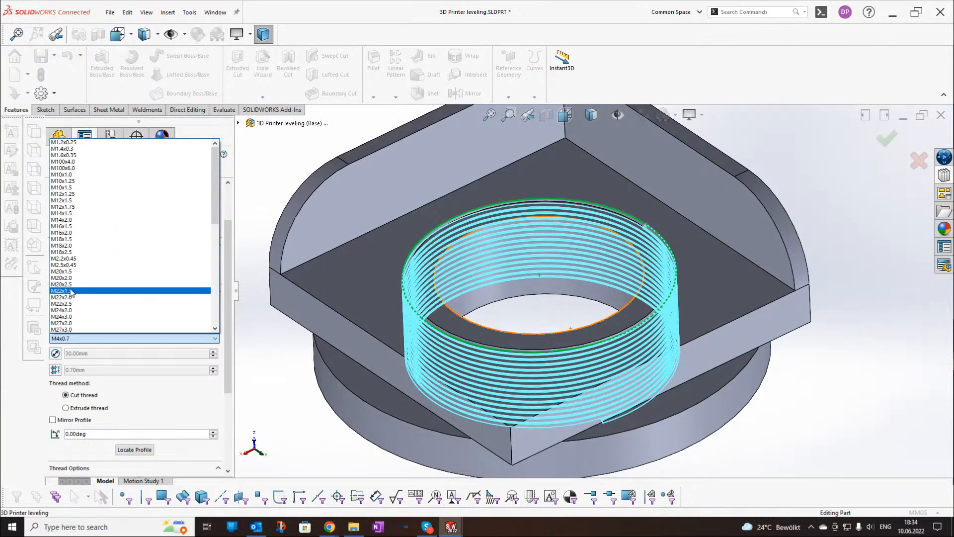
pyautogui.click(68, 174)
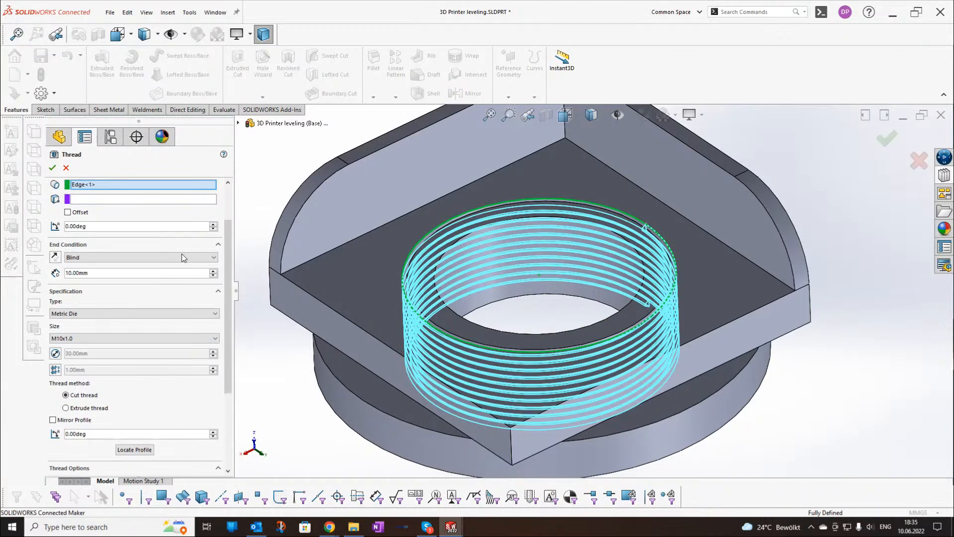
# - Offset the thread's start location by 2 mm in the reversed direction, beyond the selected edge
pyautogui.click(68, 213)
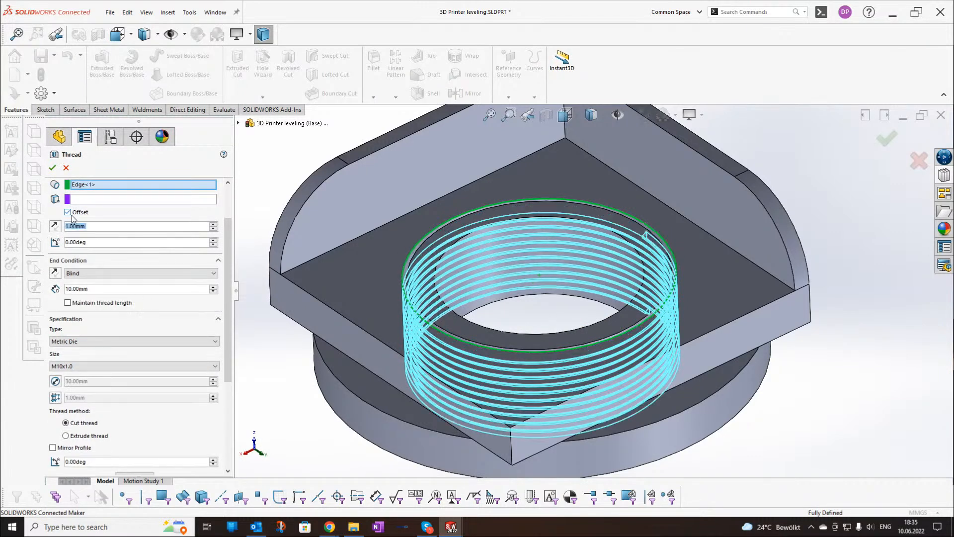
pyautogui.moveTo(432, 249); pyautogui.dragTo(637, 247, button='middle')
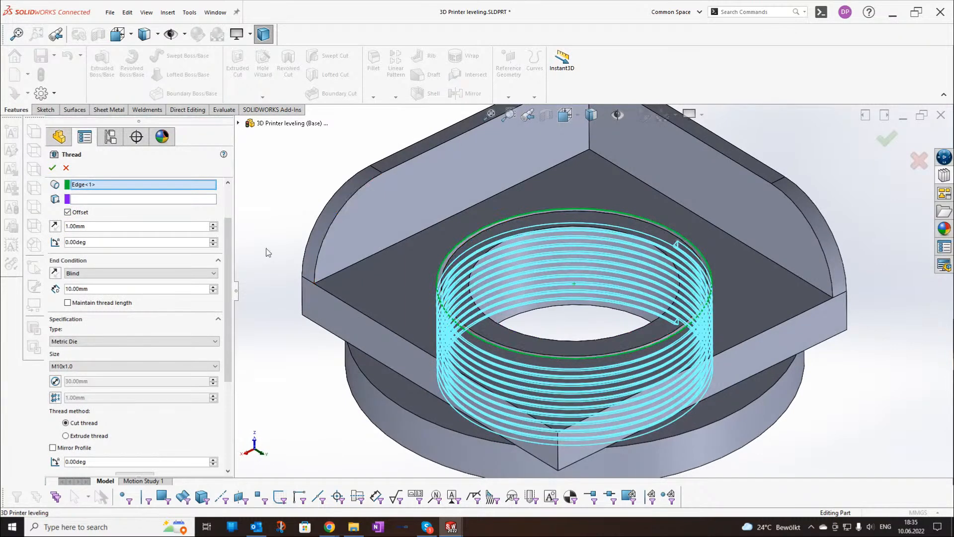
pyautogui.click(56, 227)
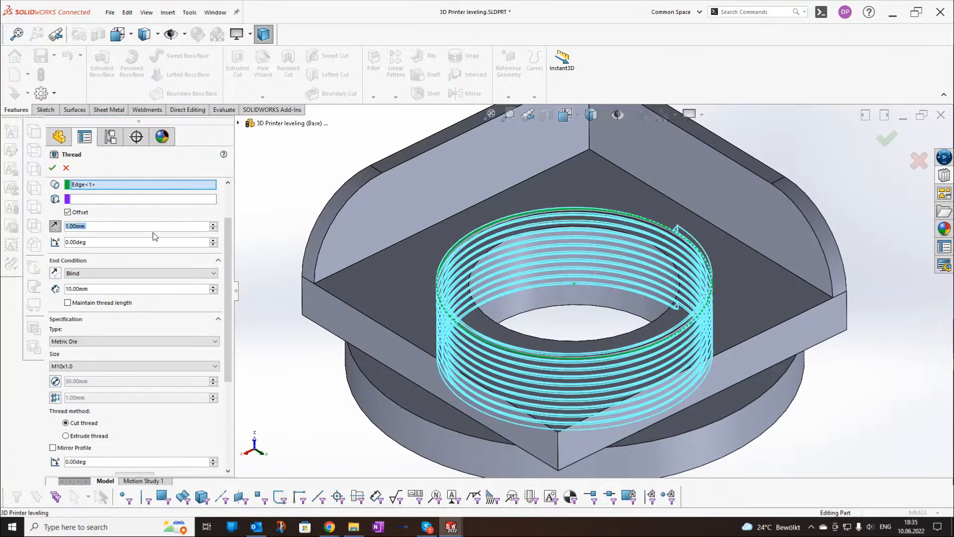
pyautogui.write('2')
pyautogui.press('Return')
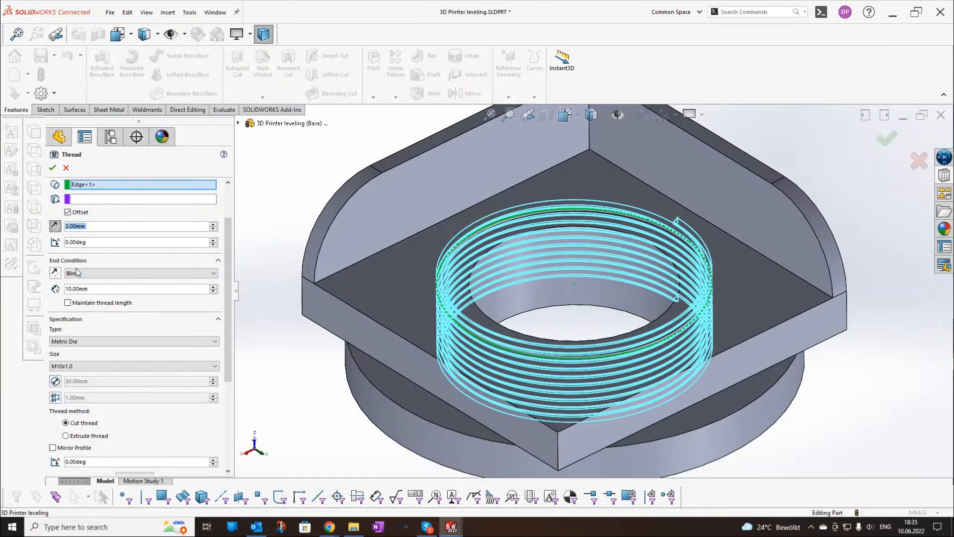
# - Trim the thread with both its start face and its end face
pyautogui.moveTo(470, 288); pyautogui.dragTo(541, 258, button='middle')
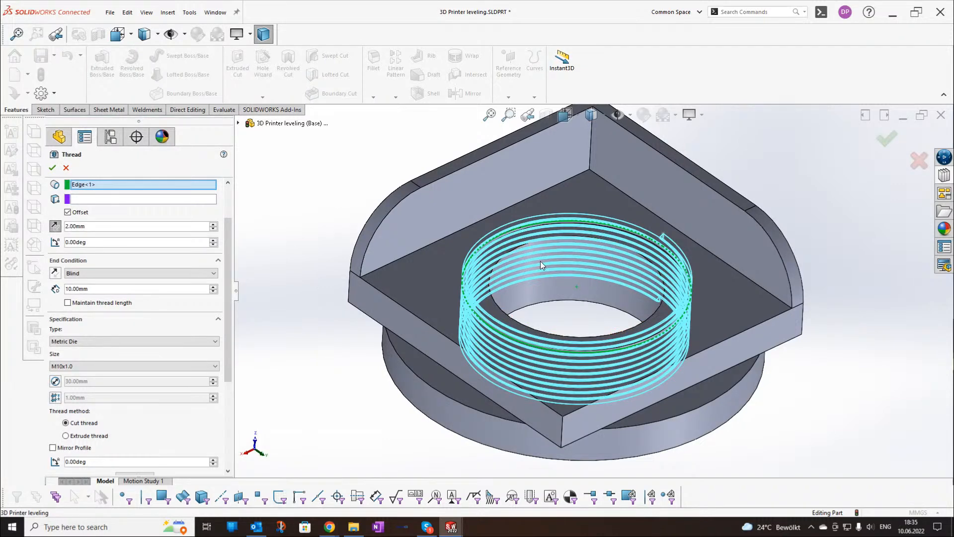
pyautogui.moveTo(541, 261); pyautogui.dragTo(653, 224, button='middle')
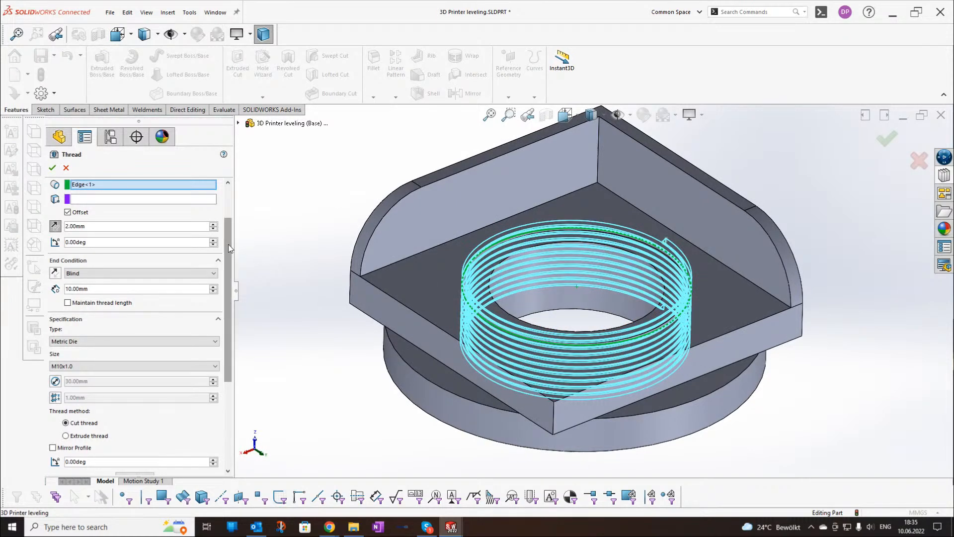
pyautogui.scroll(-1, 228, 243)
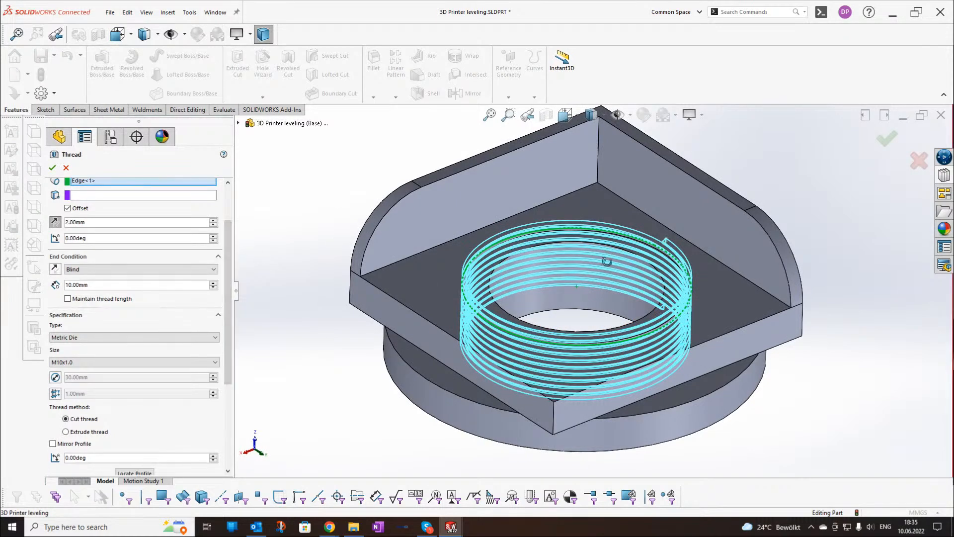
pyautogui.moveTo(607, 261); pyautogui.dragTo(630, 224, button='middle')
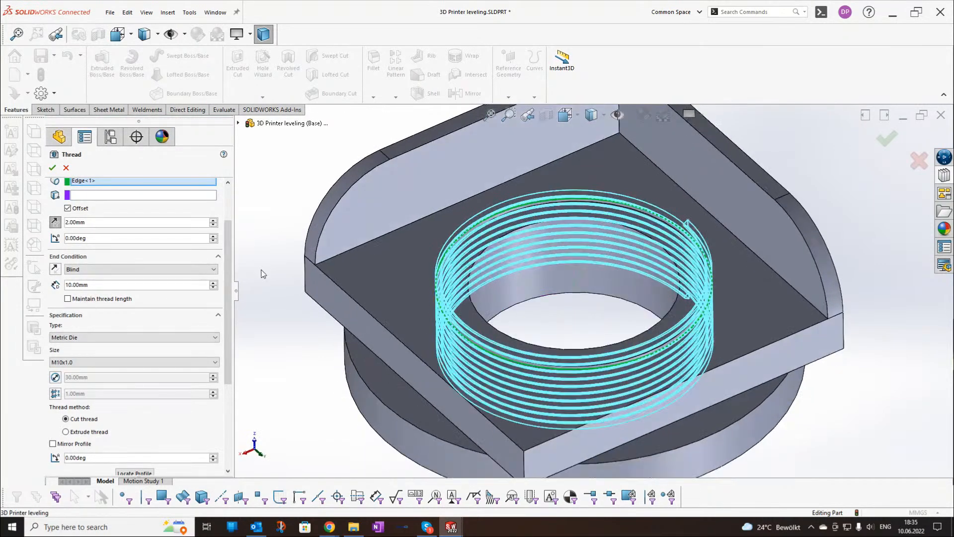
pyautogui.moveTo(228, 251); pyautogui.dragTo(230, 338)
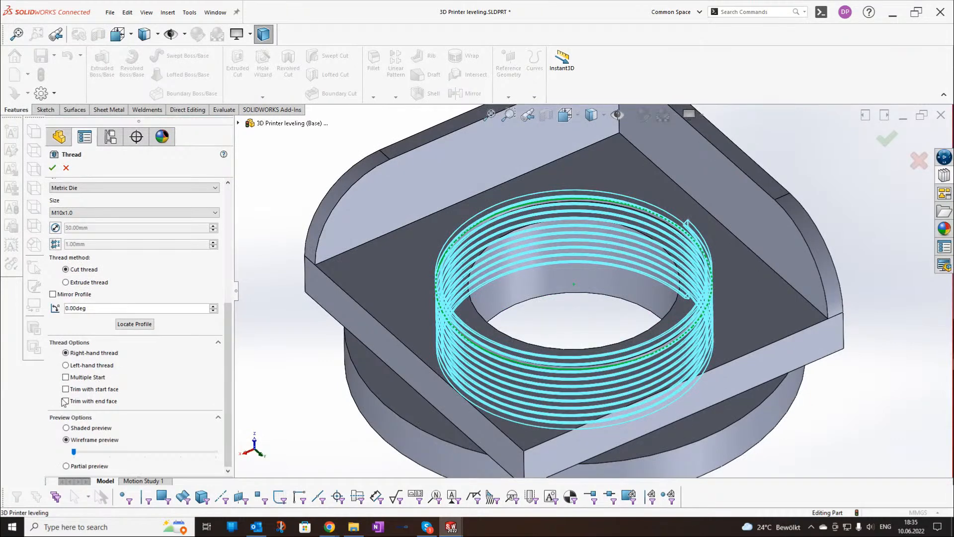
pyautogui.click(66, 389)
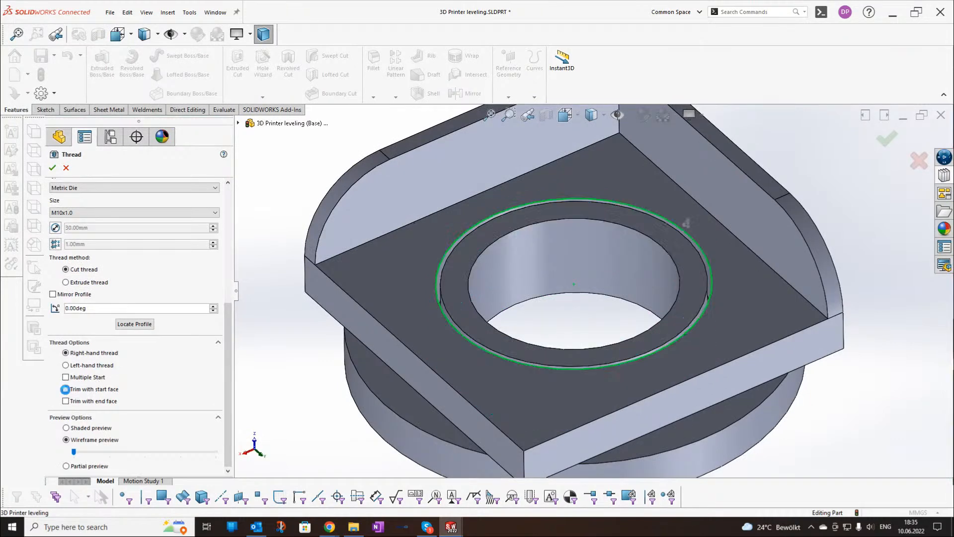
pyautogui.click(65, 401)
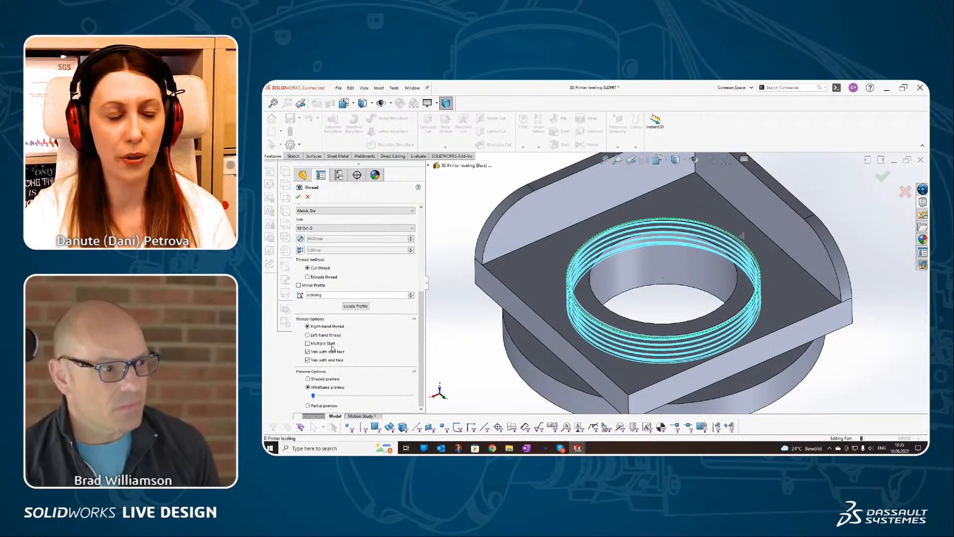
# - Review the thread's end condition choices and location settings, and examine its preview on the model from the side and from above
pyautogui.moveTo(420, 317); pyautogui.dragTo(420, 238)
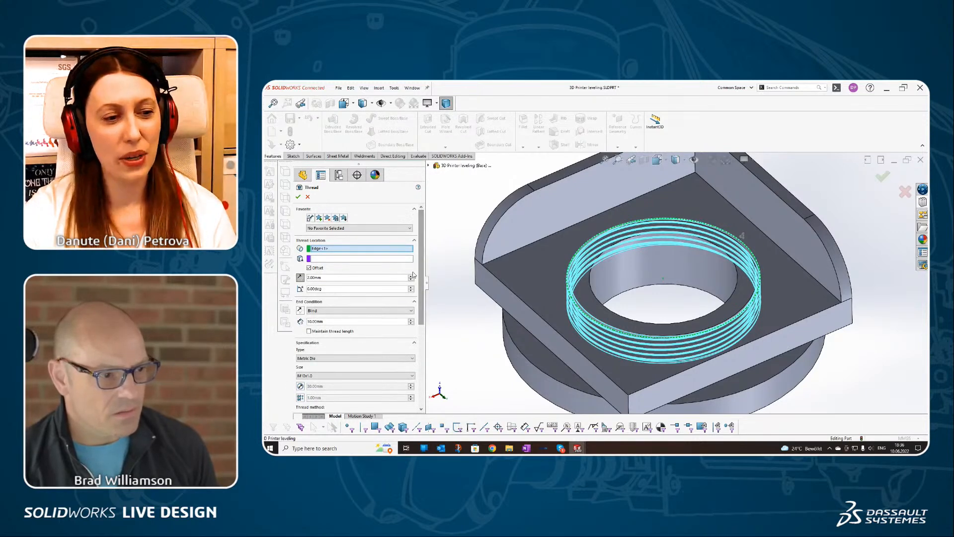
pyautogui.click(335, 314)
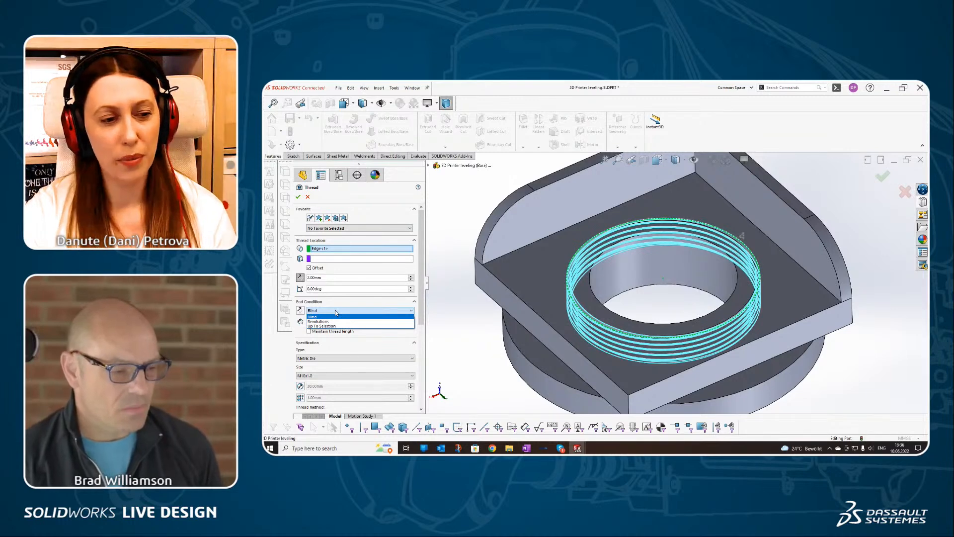
pyautogui.click(336, 313)
pyautogui.click(342, 311)
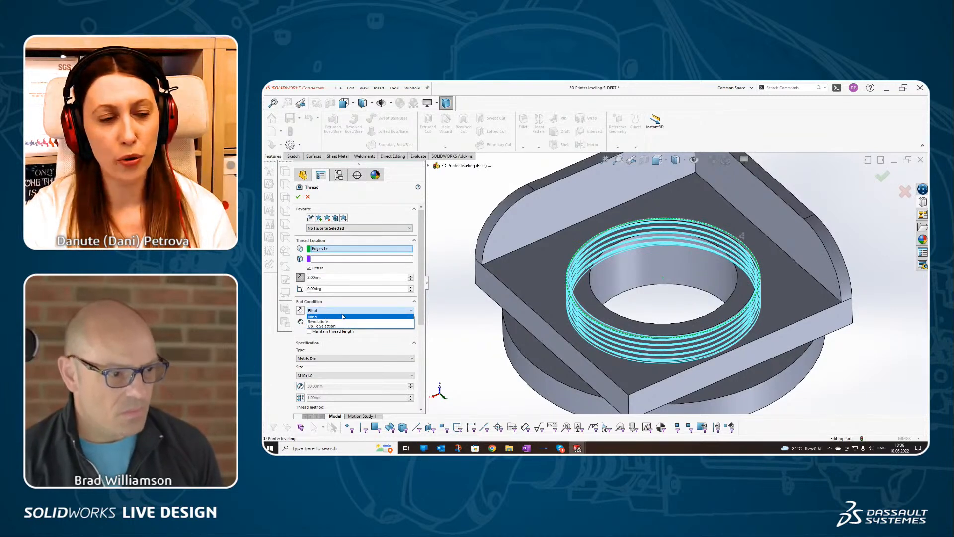
pyautogui.click(342, 311)
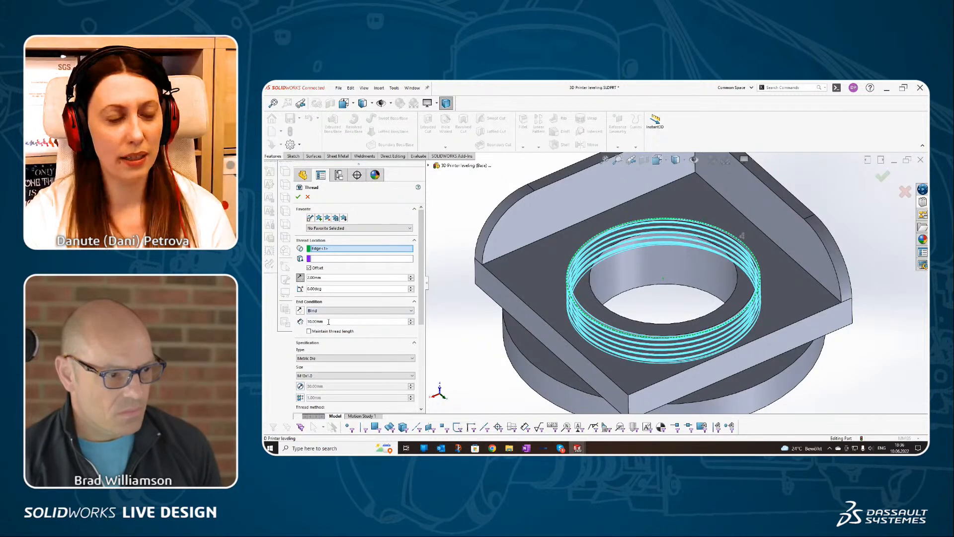
pyautogui.moveTo(562, 300); pyautogui.dragTo(573, 275, button='middle')
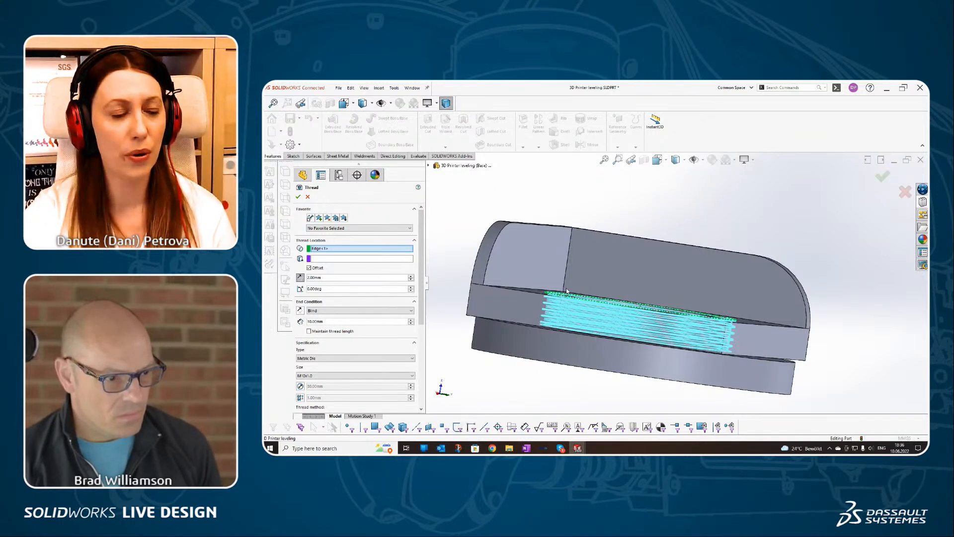
pyautogui.moveTo(545, 327); pyautogui.dragTo(626, 319, button='middle')
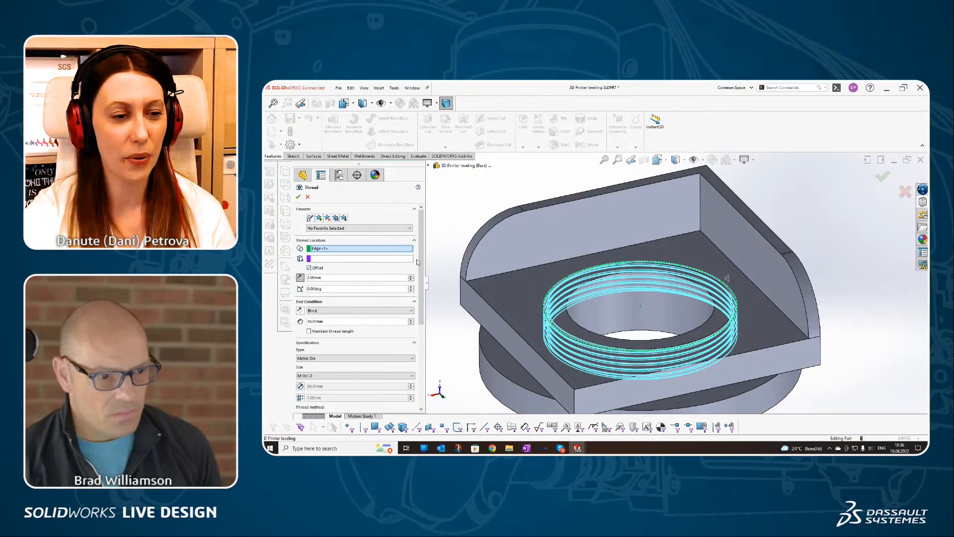
pyautogui.scroll(-1, 418, 258)
pyautogui.scroll(-4, 422, 258)
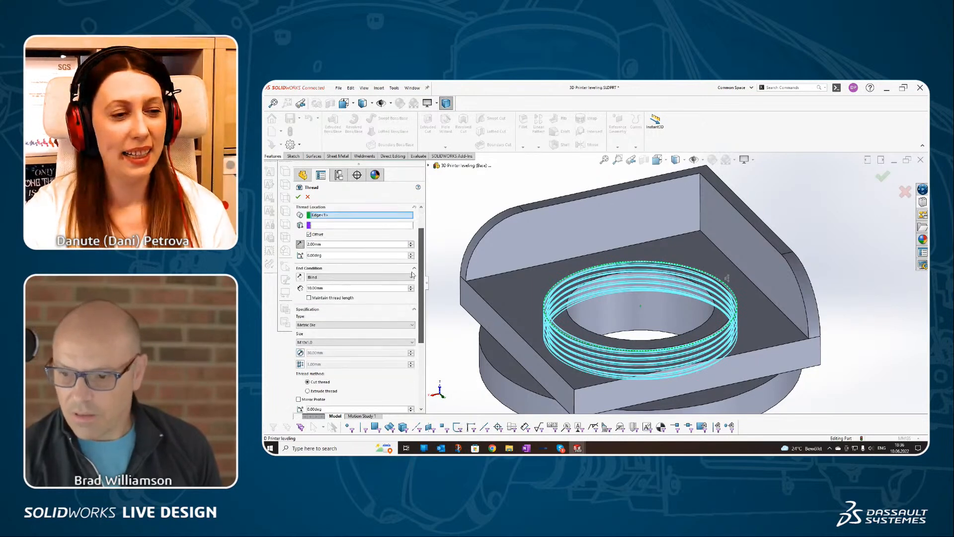
# - Turn on maintaining the thread length in the thread's end condition
pyautogui.scroll(-1, 414, 273)
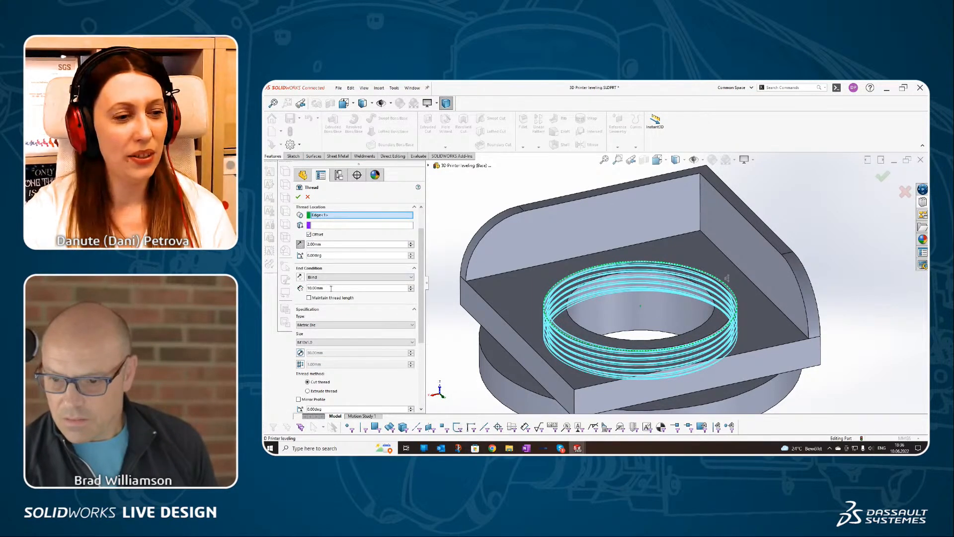
pyautogui.scroll(5, 423, 277)
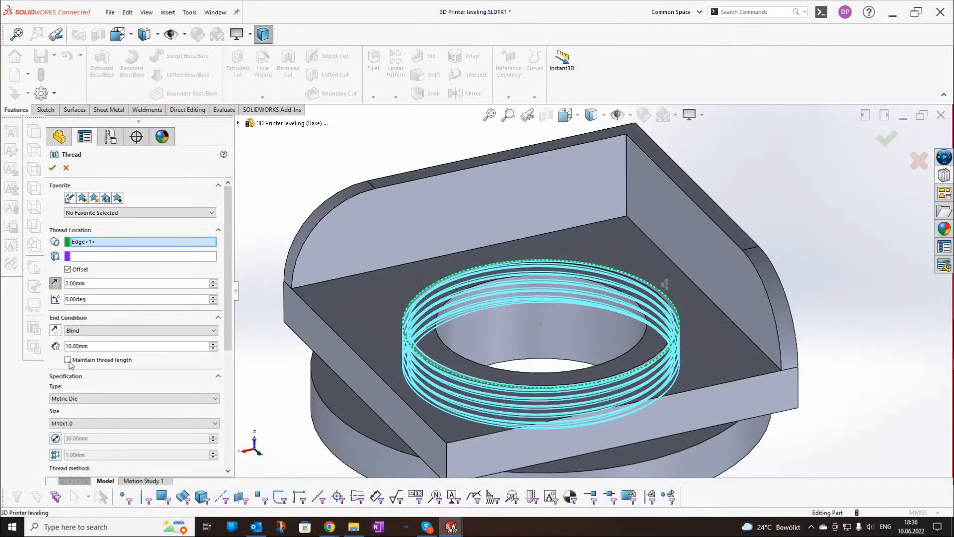
pyautogui.click(68, 361)
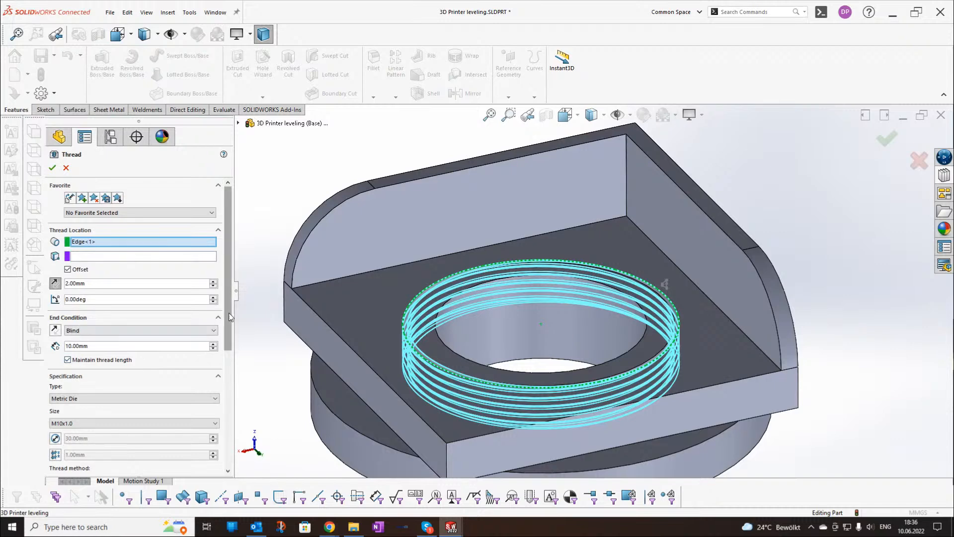
# - Review the thread's available specification types and examine how its preview profile sits at the selected circular edge
pyautogui.scroll(-3, 225, 334)
pyautogui.scroll(-1, 226, 338)
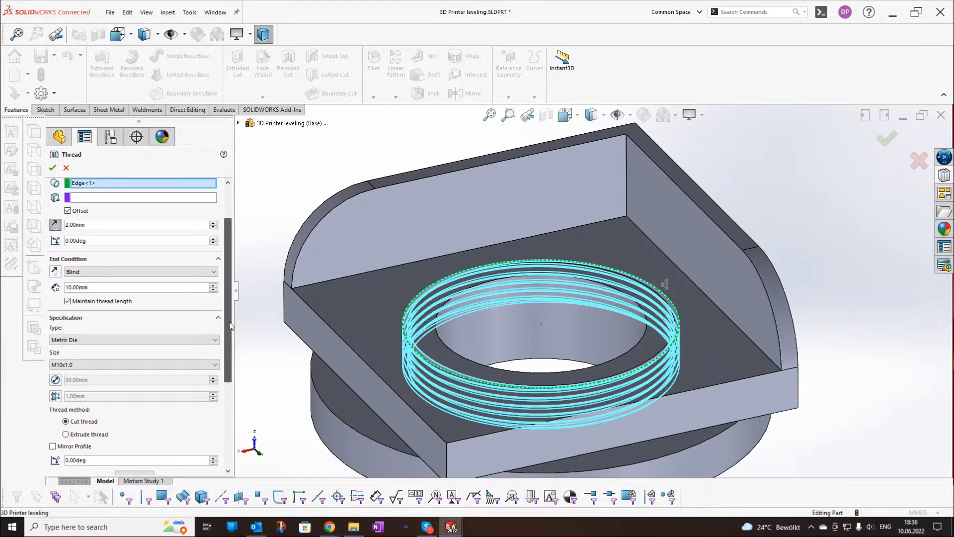
pyautogui.scroll(-2, 225, 338)
pyautogui.click(107, 309)
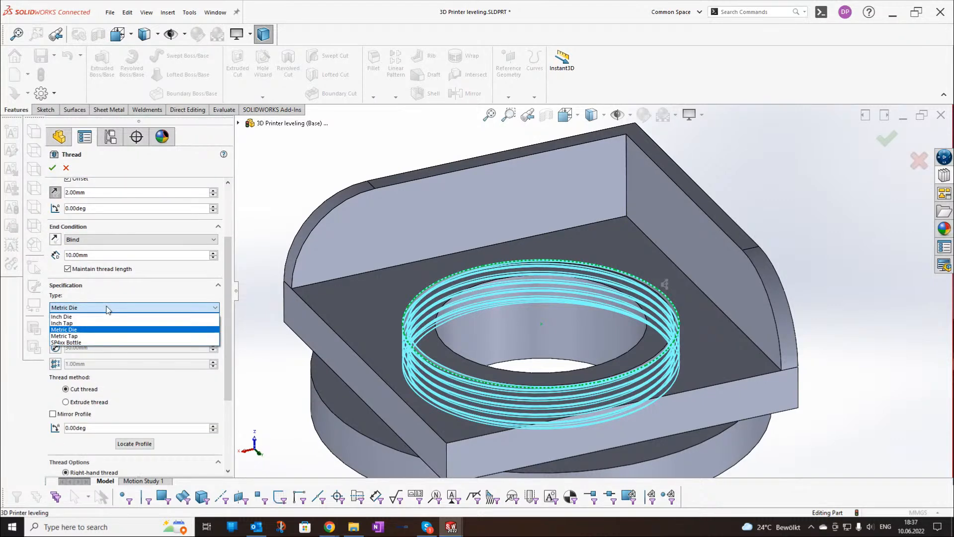
pyautogui.click(108, 308)
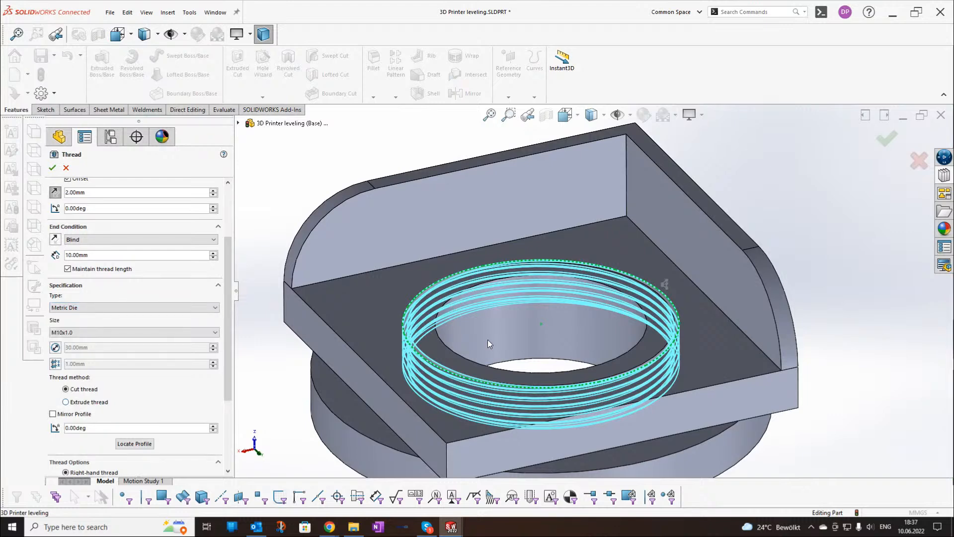
pyautogui.moveTo(487, 339); pyautogui.dragTo(490, 422, button='middle')
pyautogui.scroll(-3, 645, 354)
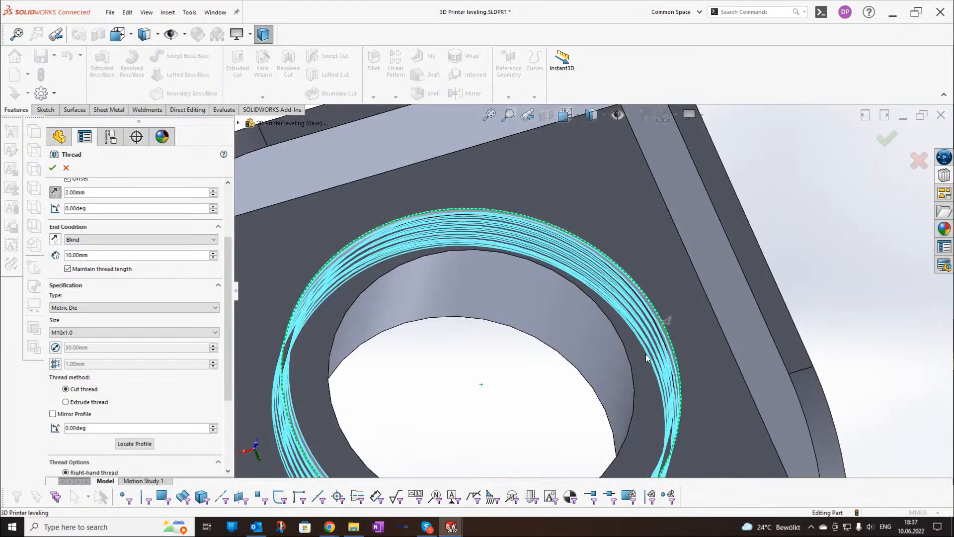
pyautogui.scroll(-2, 646, 354)
pyautogui.moveTo(672, 342); pyautogui.dragTo(655, 296, button='middle')
pyautogui.scroll(5, 774, 426)
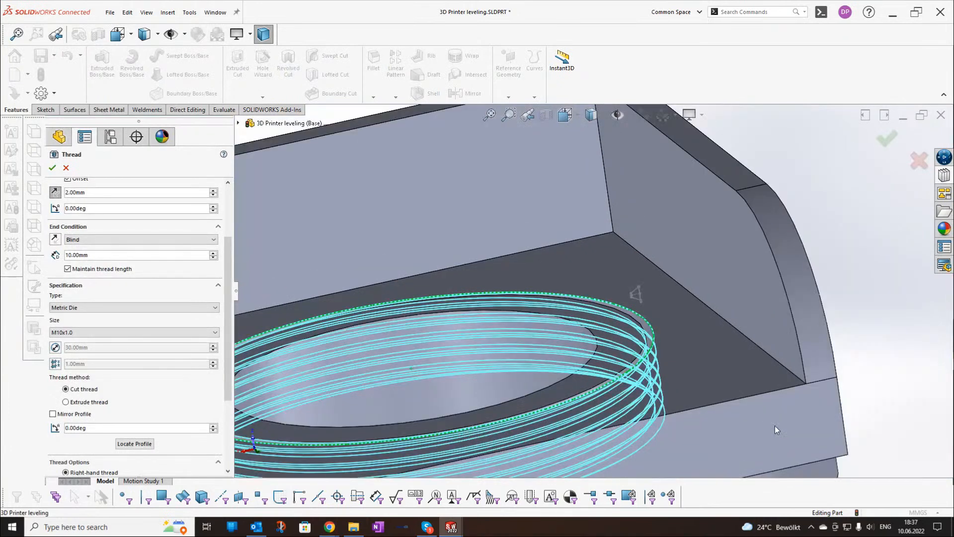
pyautogui.rightClick(717, 400)
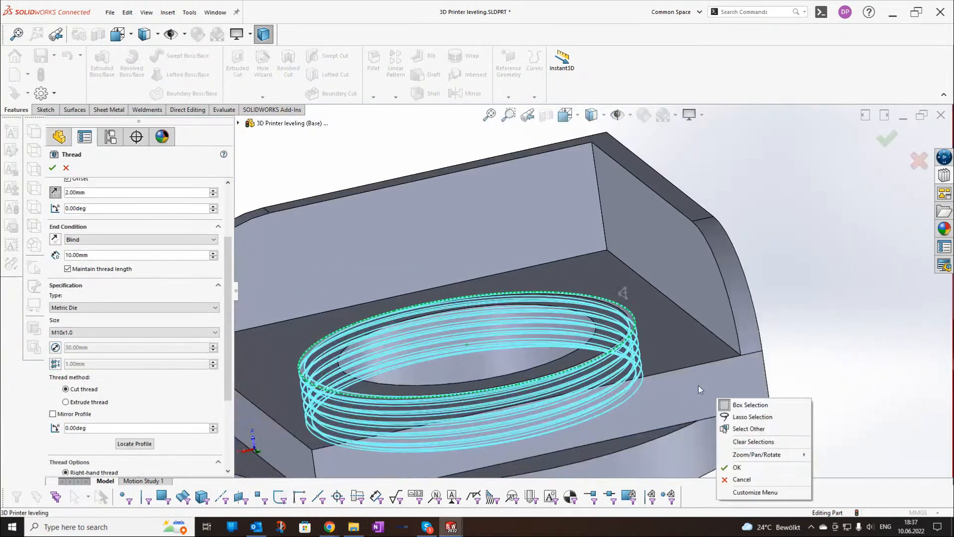
pyautogui.click(776, 335)
pyautogui.moveTo(693, 330); pyautogui.dragTo(678, 313, button='middle')
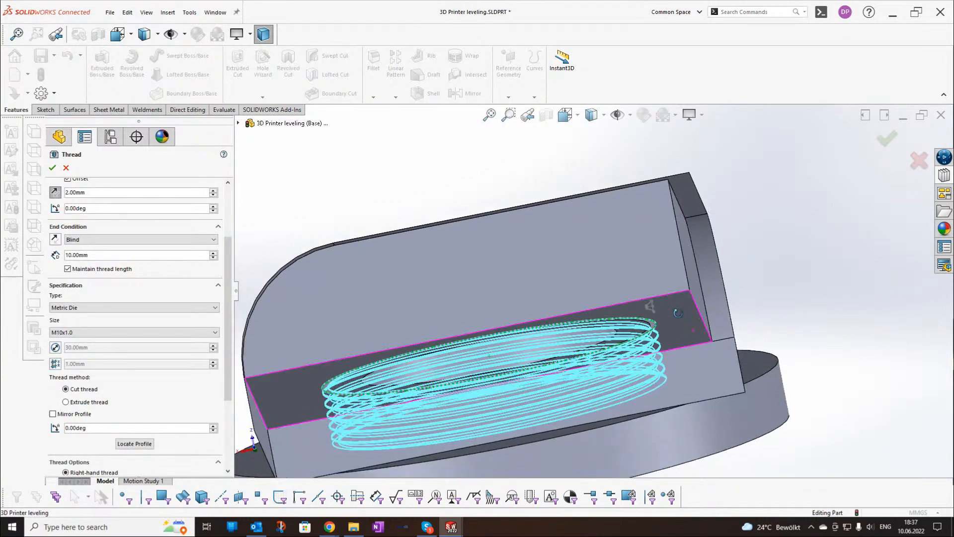
pyautogui.scroll(-3, 647, 311)
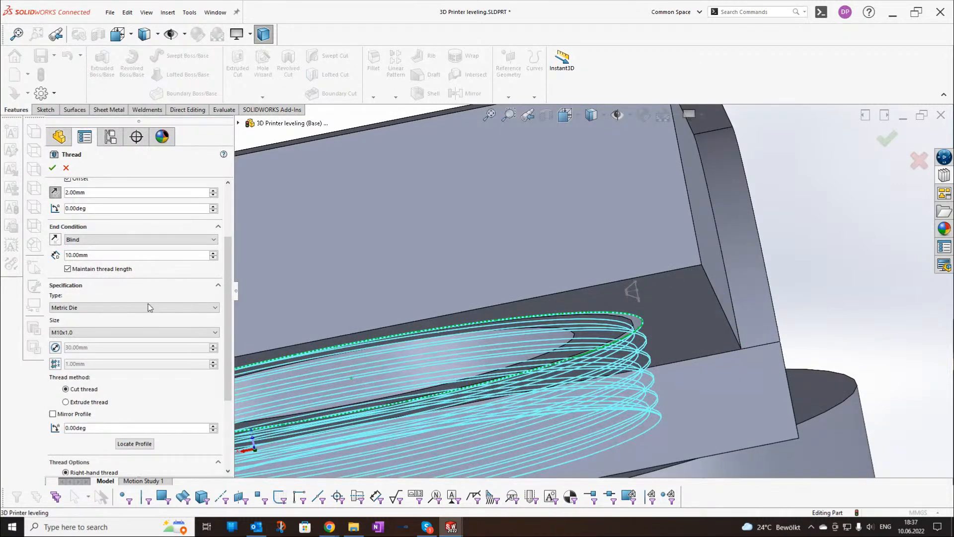
# - Change the thread type to Metric Tap at size M10x1.0 and create it as a cut thread
pyautogui.click(102, 308)
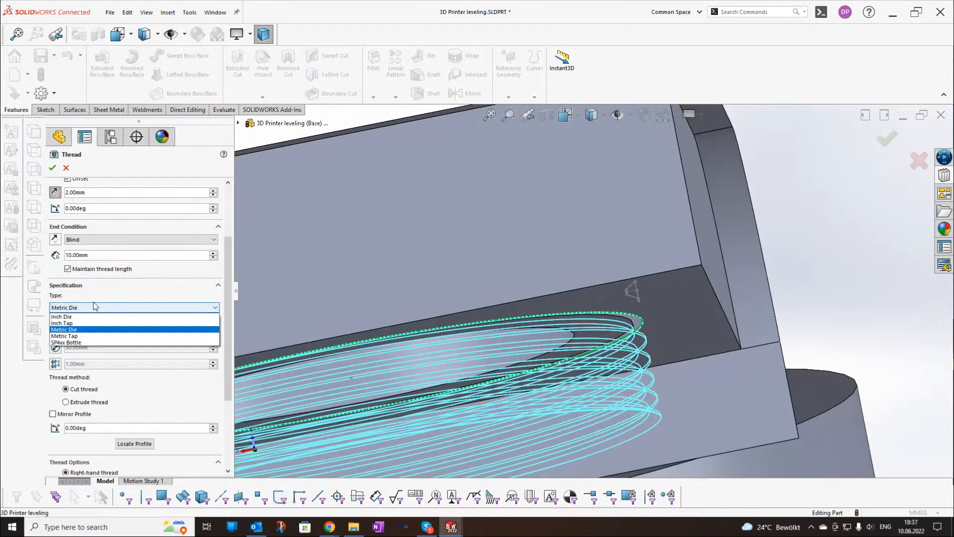
pyautogui.click(74, 336)
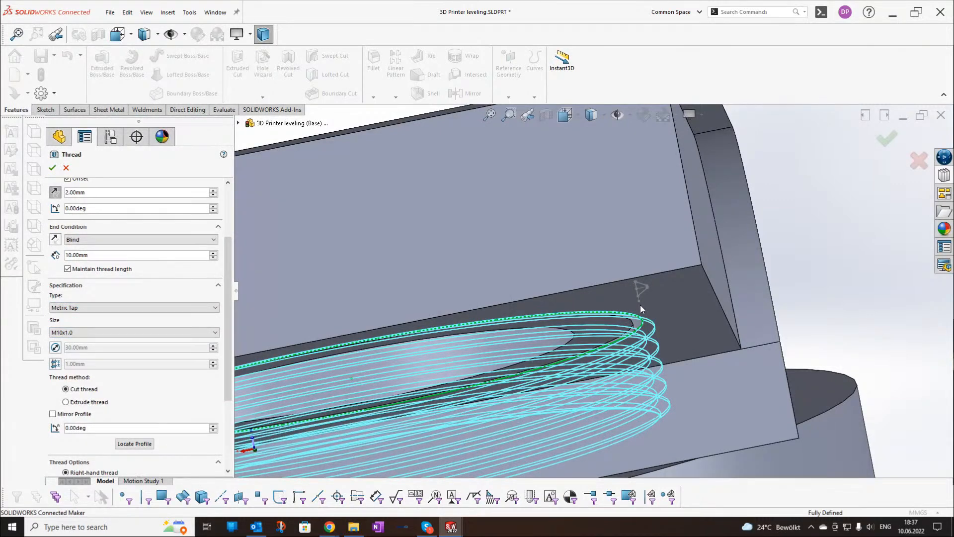
pyautogui.scroll(5, 634, 331)
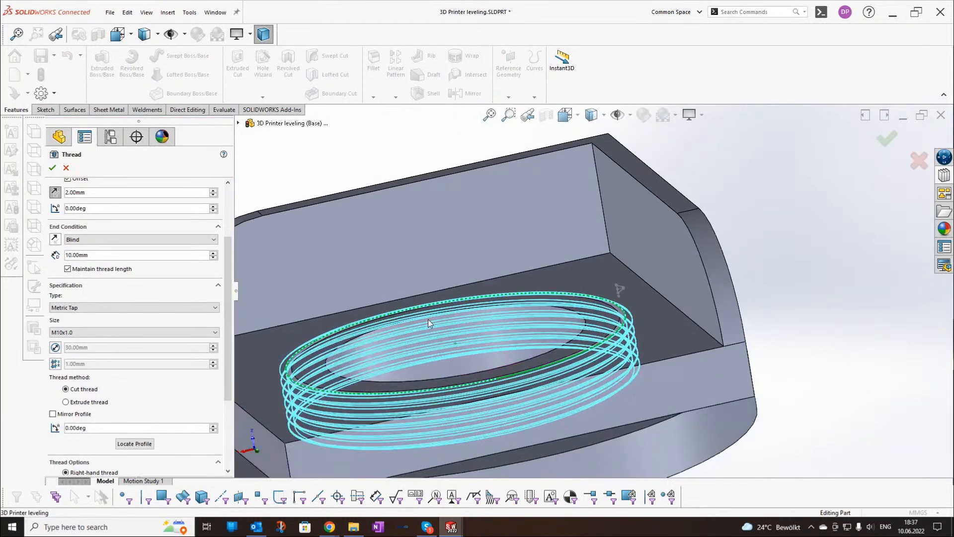
pyautogui.scroll(-2, 229, 299)
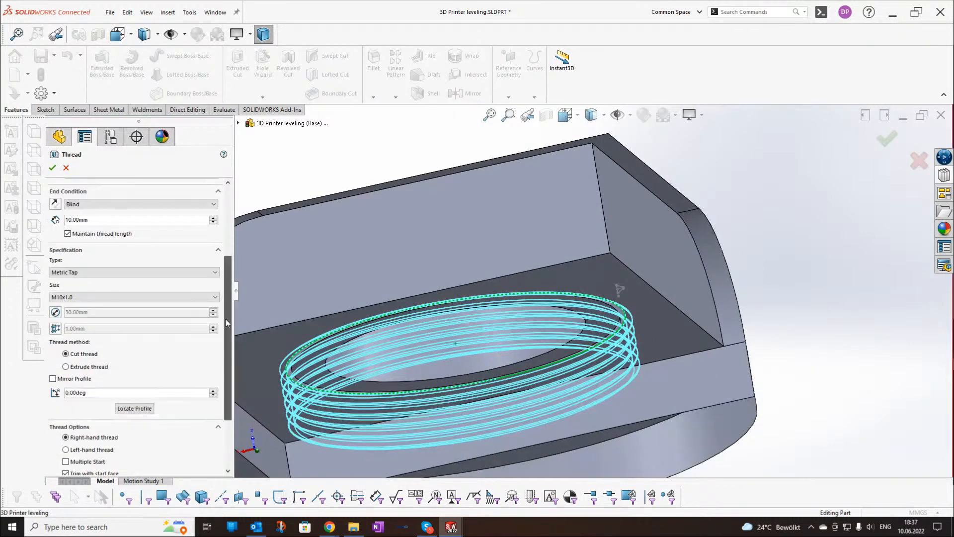
pyautogui.scroll(-3, 228, 362)
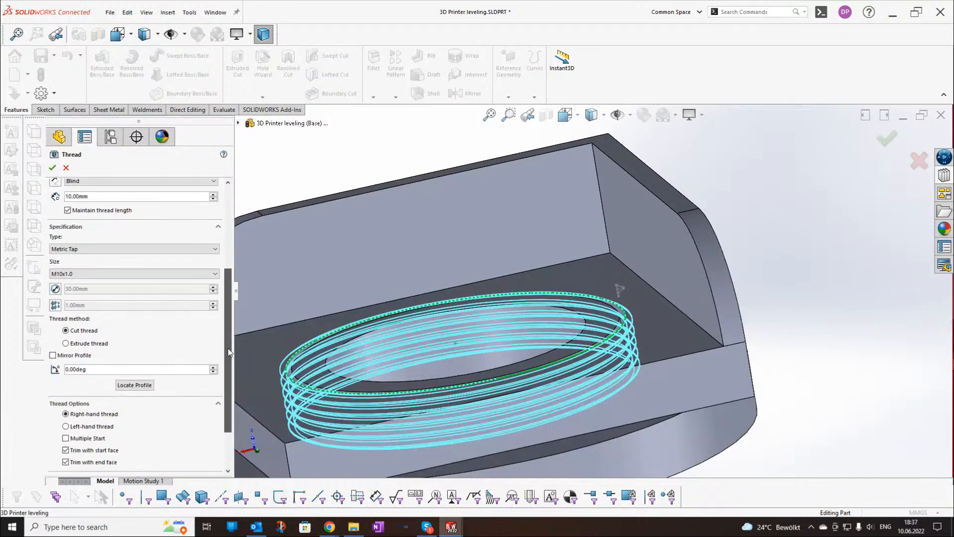
pyautogui.scroll(1, 225, 373)
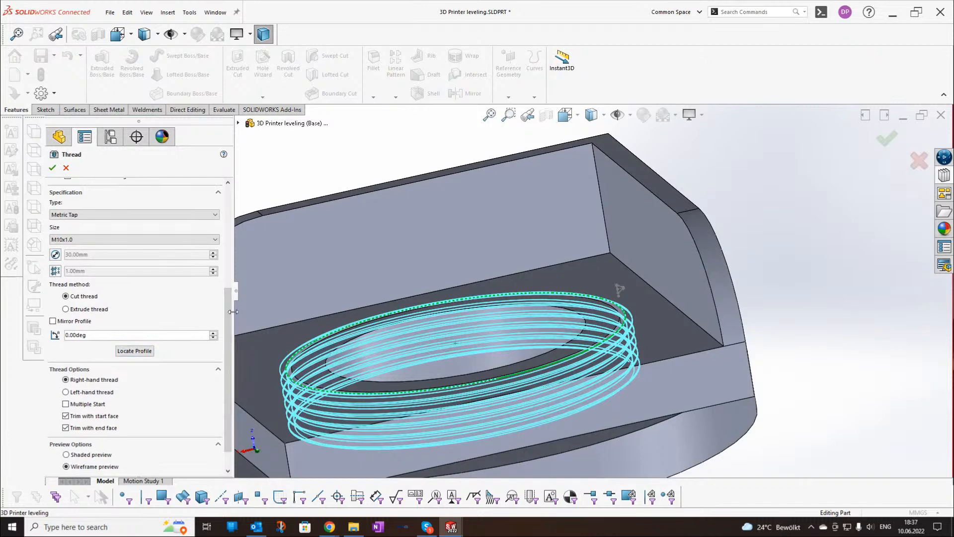
pyautogui.moveTo(229, 310); pyautogui.dragTo(232, 200)
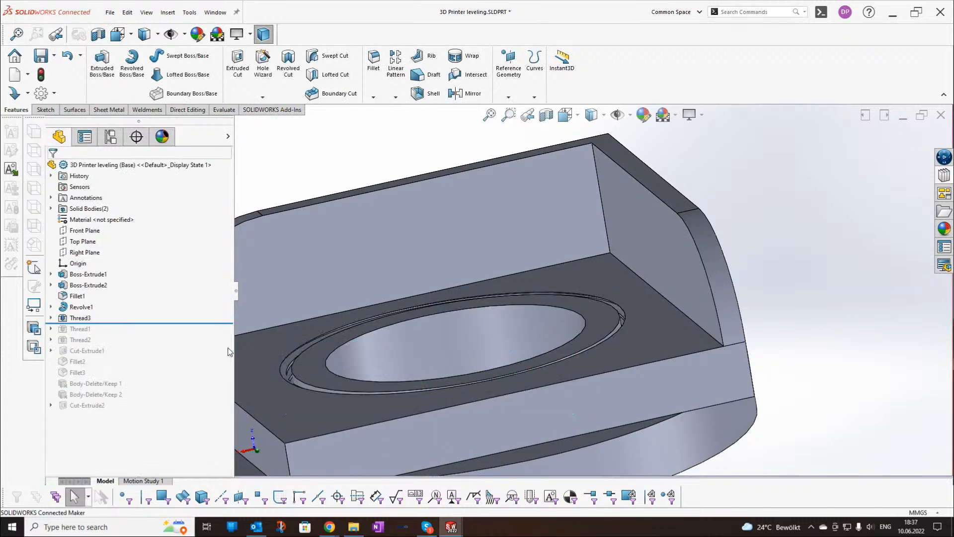
# - Apply a planar section view through the whole part on the vertical Right Plane
pyautogui.press('f')
pyautogui.click(386, 314)
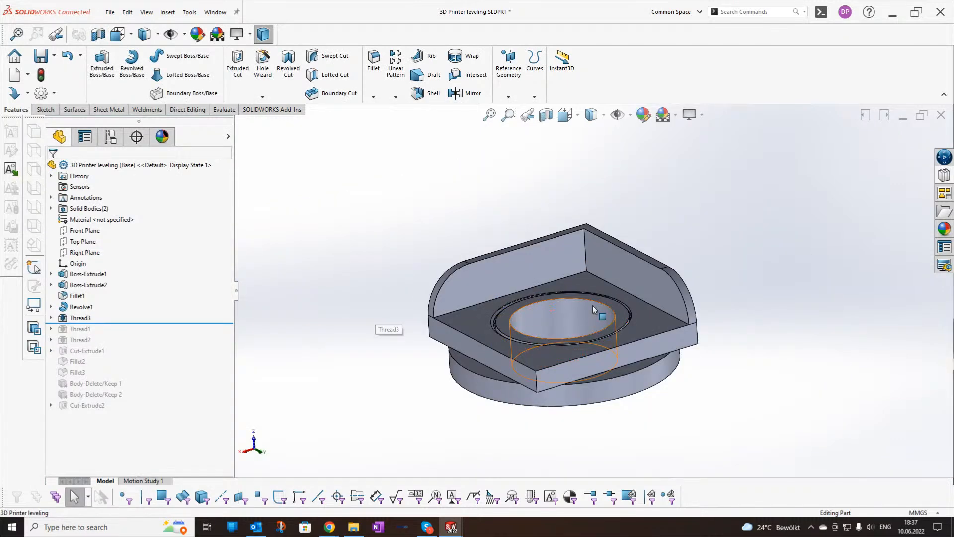
pyautogui.moveTo(592, 305); pyautogui.dragTo(598, 249, button='middle')
pyautogui.click(547, 114)
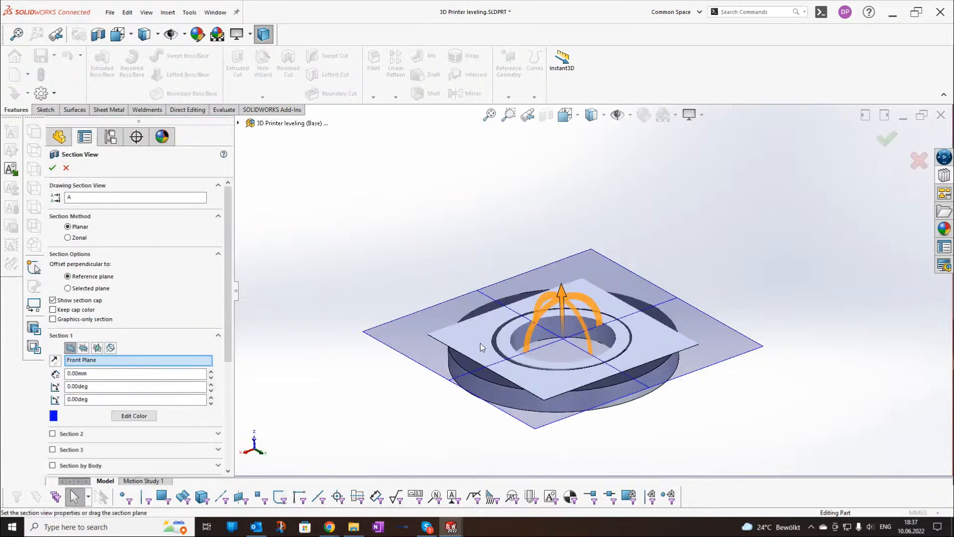
pyautogui.click(97, 347)
pyautogui.moveTo(447, 319); pyautogui.dragTo(505, 323, button='middle')
pyautogui.click(52, 167)
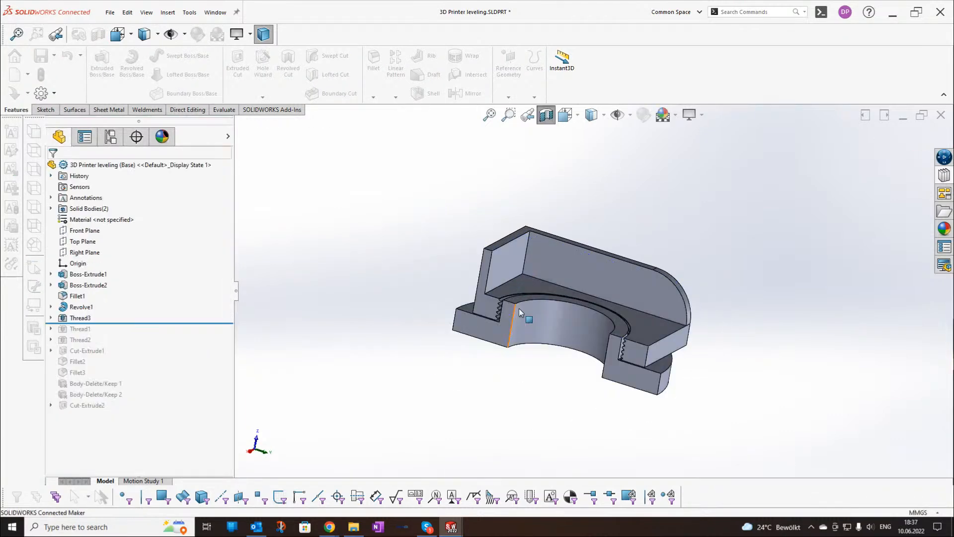
# - Examine the cut thread profile in the ring-shaped gap up close, and turn the section view off
pyautogui.scroll(-10, 519, 308)
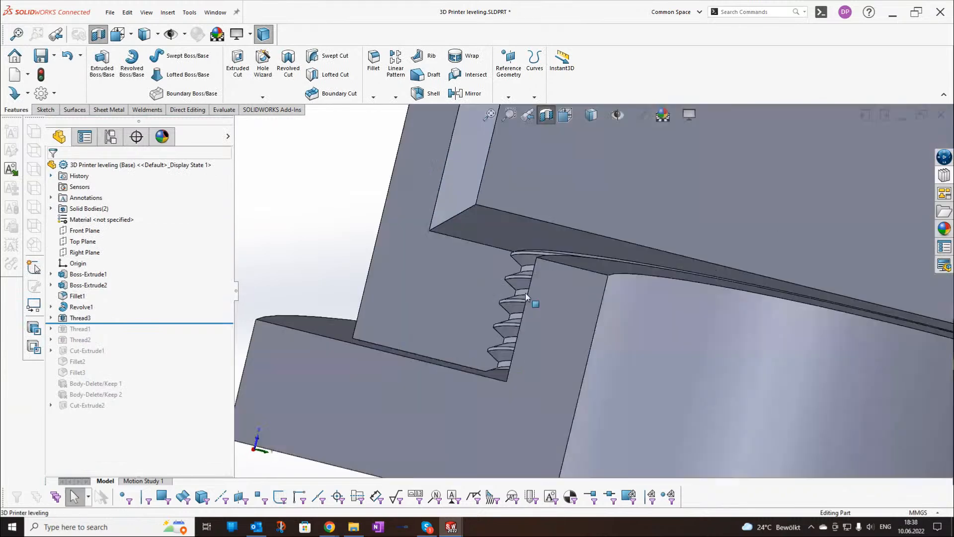
pyautogui.moveTo(526, 297); pyautogui.dragTo(529, 283, button='middle')
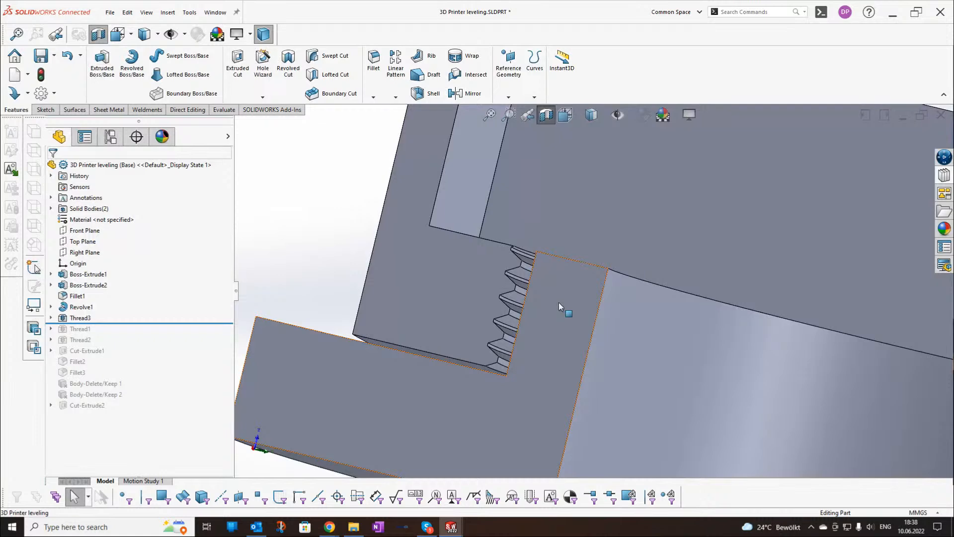
pyautogui.moveTo(558, 302); pyautogui.dragTo(508, 305, button='middle')
pyautogui.scroll(5, 575, 291)
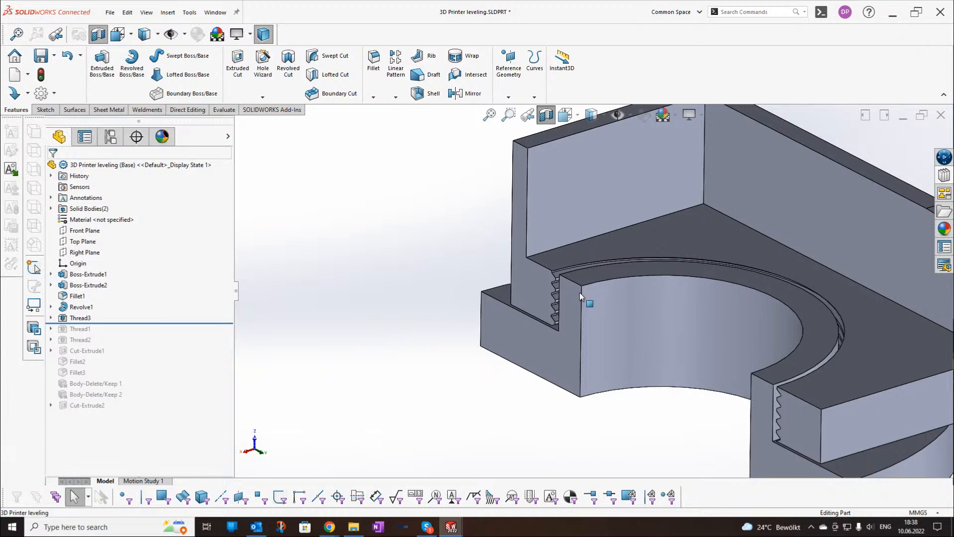
pyautogui.click(546, 116)
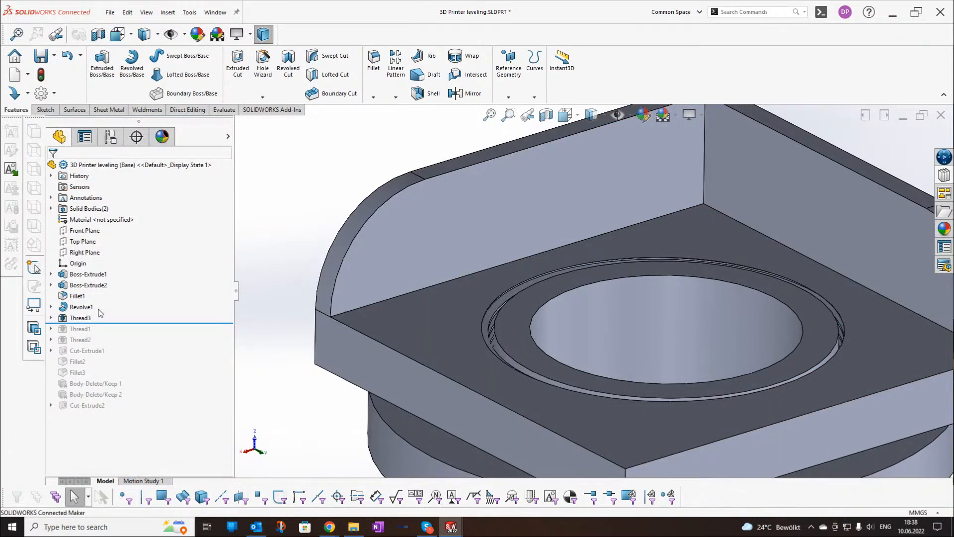
# - Delete the Thread3 feature with its profile sketch and roll the feature history forward to the end
pyautogui.click(80, 317)
pyautogui.press('Delete')
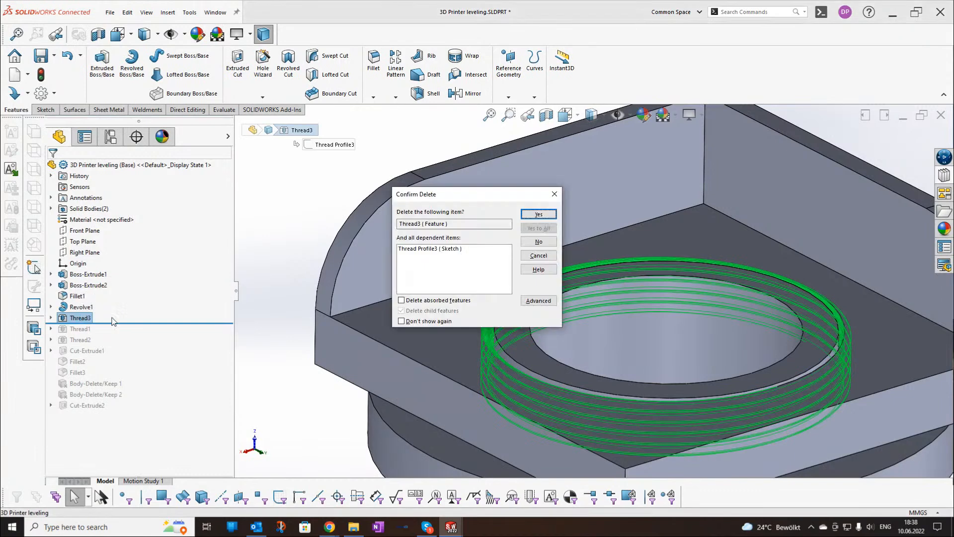
pyautogui.press('Return')
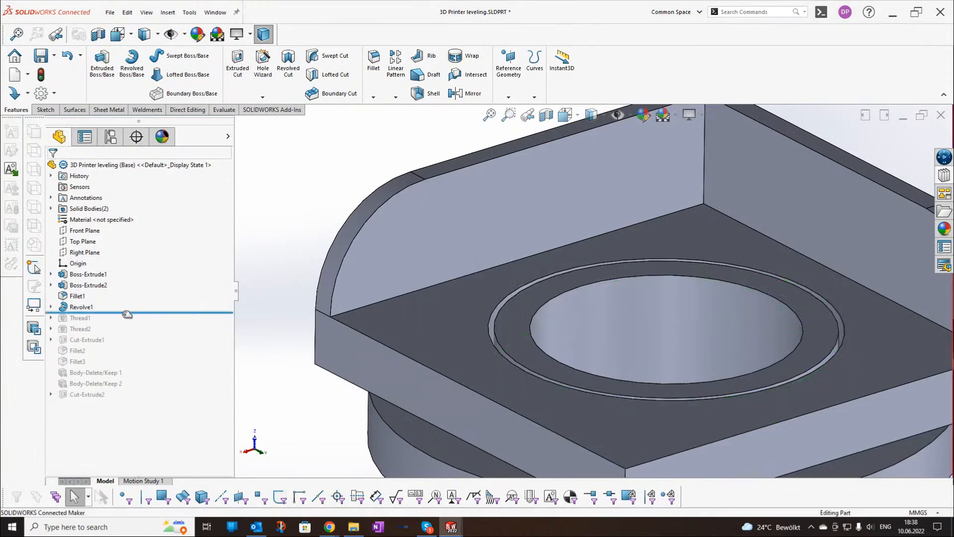
pyautogui.moveTo(198, 312); pyautogui.dragTo(132, 437)
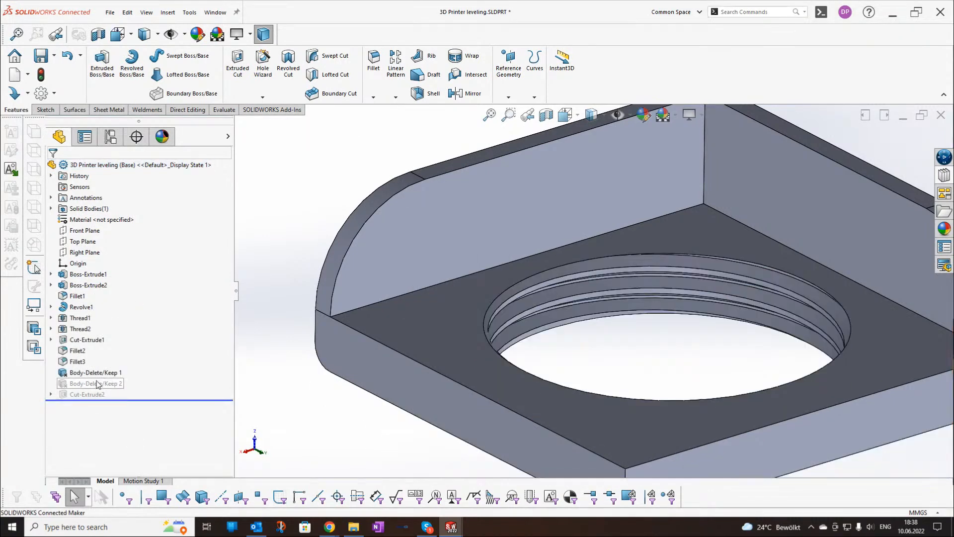
# - Activate the part's Level configuration and fit the star-shaped knob in view
pyautogui.click(110, 137)
pyautogui.doubleClick(108, 195)
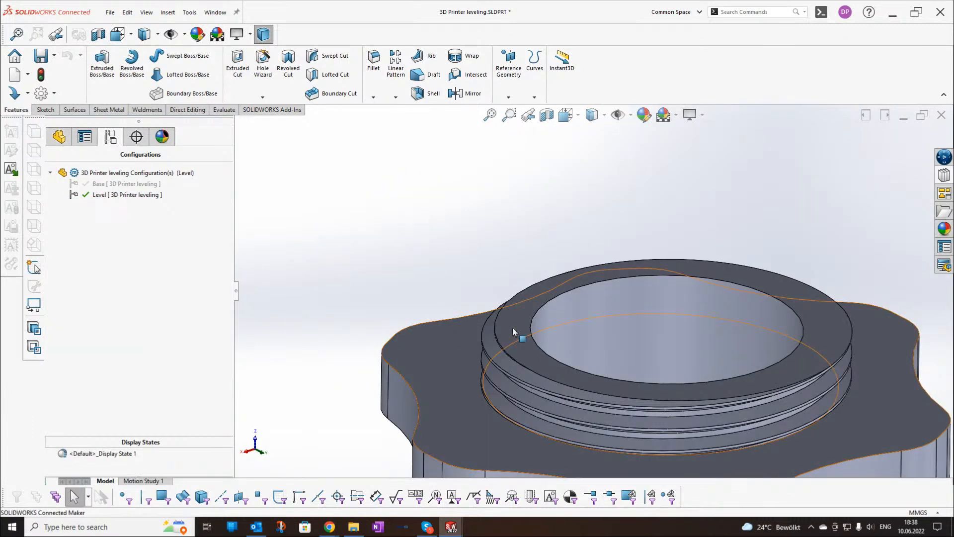
pyautogui.scroll(5, 603, 342)
pyautogui.scroll(-4, 633, 343)
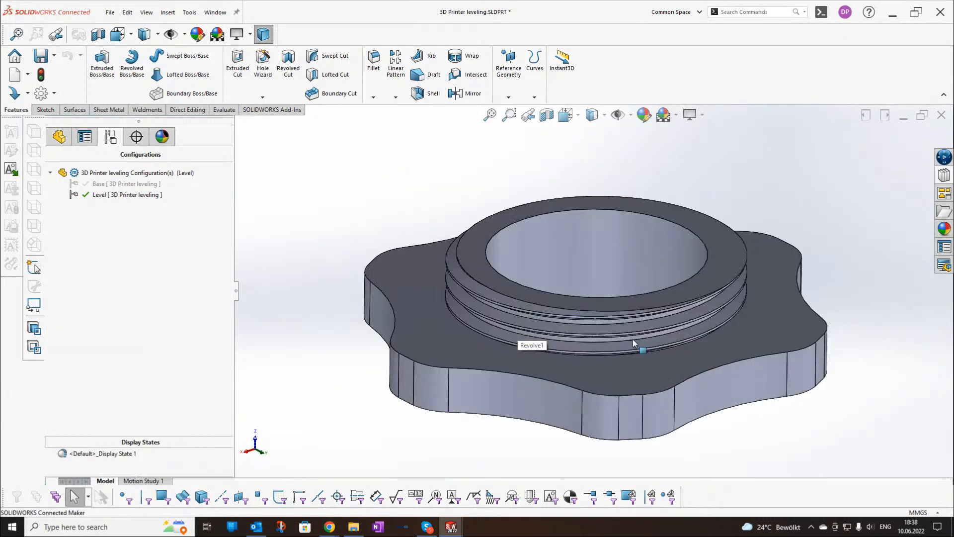
# - Start Print3D for the knob and set its flat underside as the plane resting on the print bed
pyautogui.click(110, 12)
pyautogui.click(130, 257)
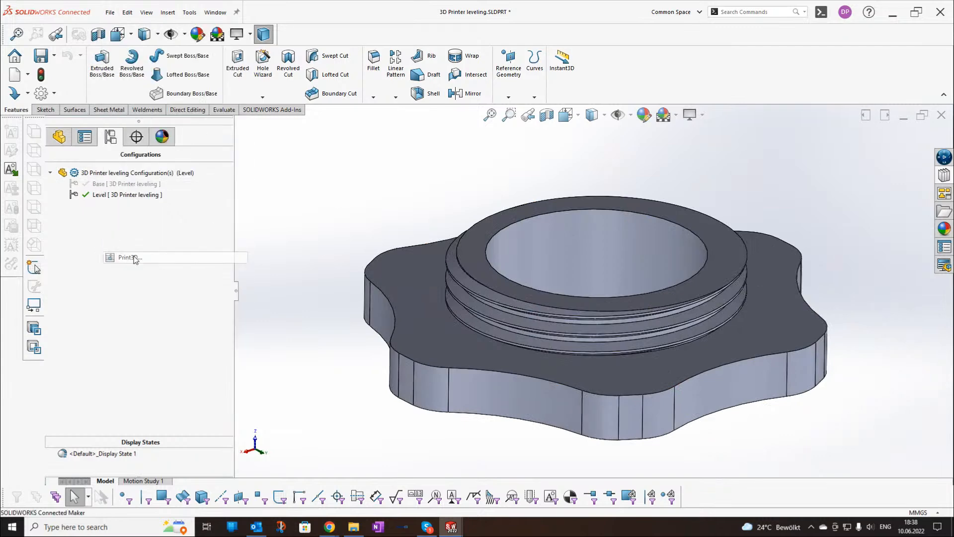
pyautogui.click(518, 375)
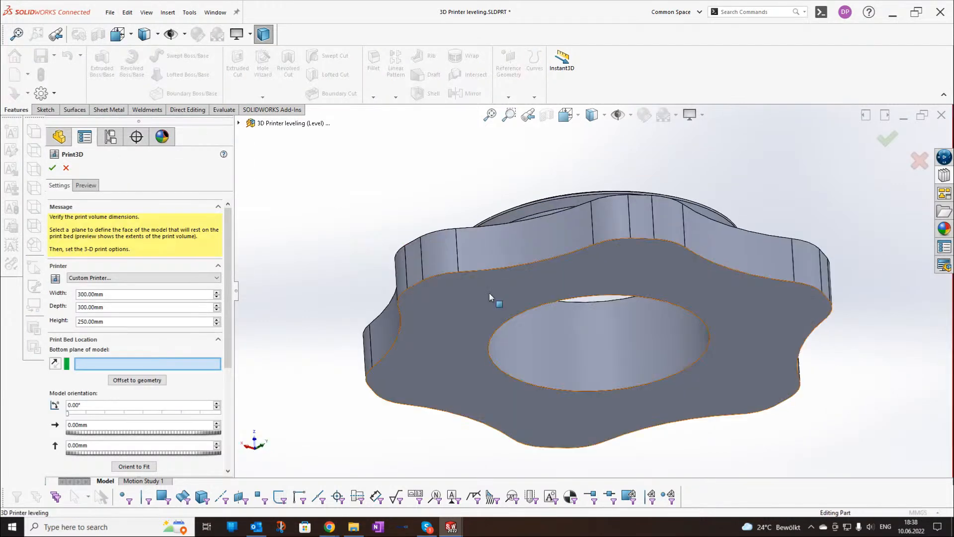
pyautogui.scroll(-9, 643, 401)
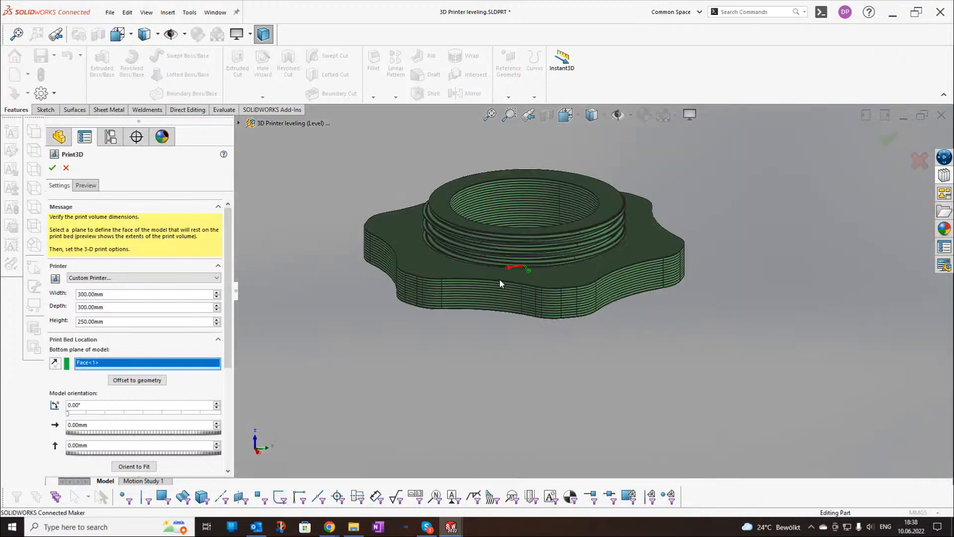
# - Examine the layered knob from below and show Print3D's build analysis preview options
pyautogui.moveTo(500, 280); pyautogui.dragTo(517, 213, button='middle')
pyautogui.scroll(-6, 518, 213)
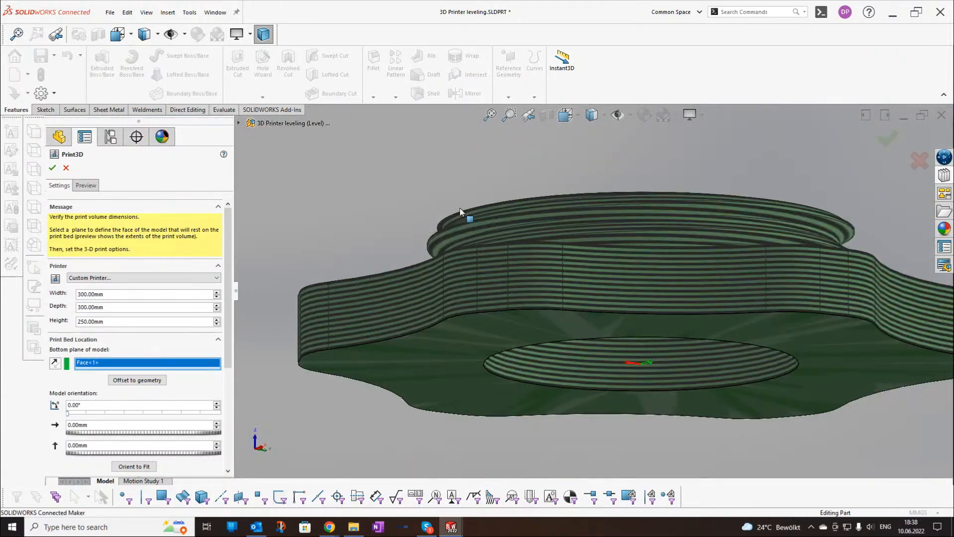
pyautogui.click(86, 187)
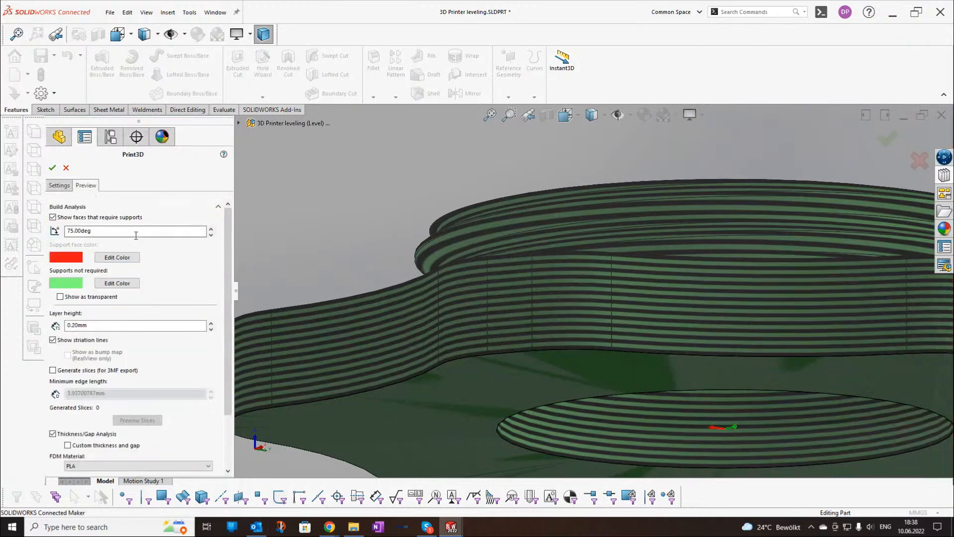
# - Lower the build analysis angle for faces that require supports to 59 degrees and raise it back to 60 degrees
pyautogui.click(211, 234)
pyautogui.click(212, 234)
pyautogui.click(211, 234)
pyautogui.click(211, 235)
pyautogui.click(212, 234)
pyautogui.click(211, 234)
pyautogui.click(211, 234)
pyautogui.click(211, 234)
pyautogui.click(211, 234)
pyautogui.click(212, 235)
pyautogui.click(211, 234)
pyautogui.click(212, 235)
pyautogui.click(211, 236)
pyautogui.click(211, 235)
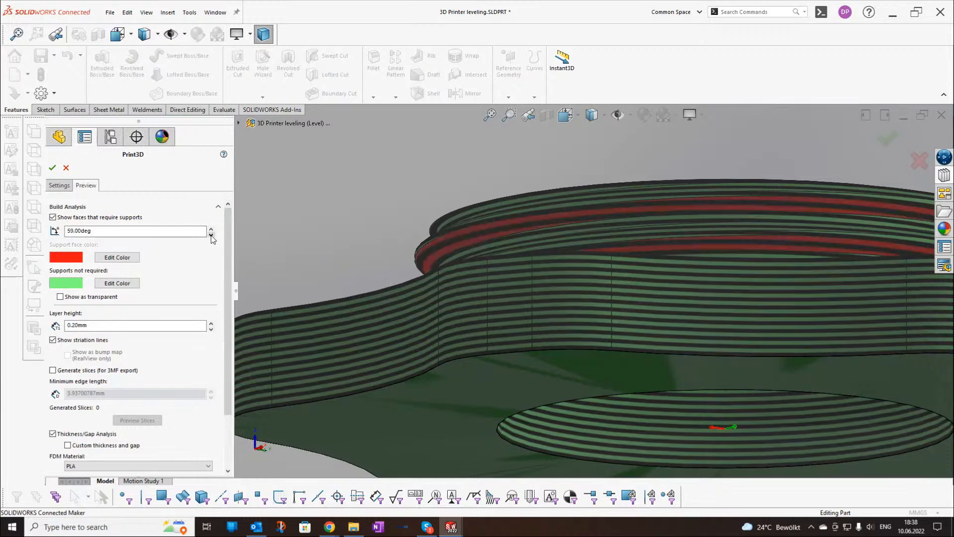
pyautogui.click(211, 230)
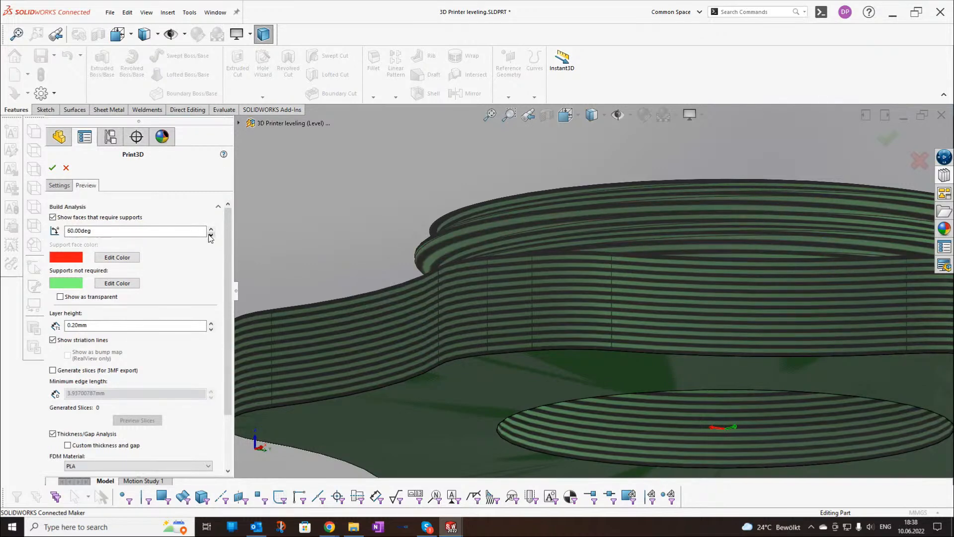
pyautogui.moveTo(366, 237); pyautogui.dragTo(380, 260, button='middle')
pyautogui.scroll(2, 381, 260)
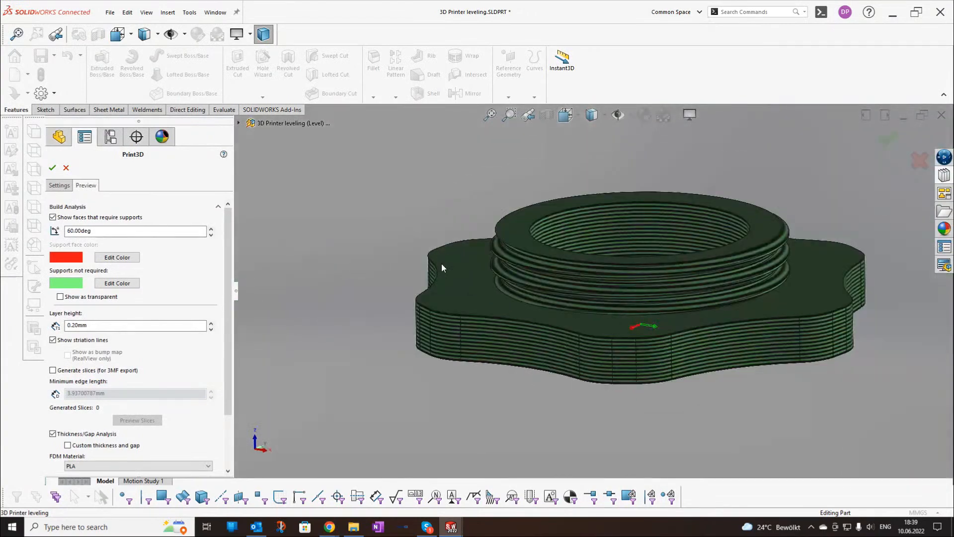
# - Accept the Print3D settings for the knob and return to the normal part view
pyautogui.click(103, 234)
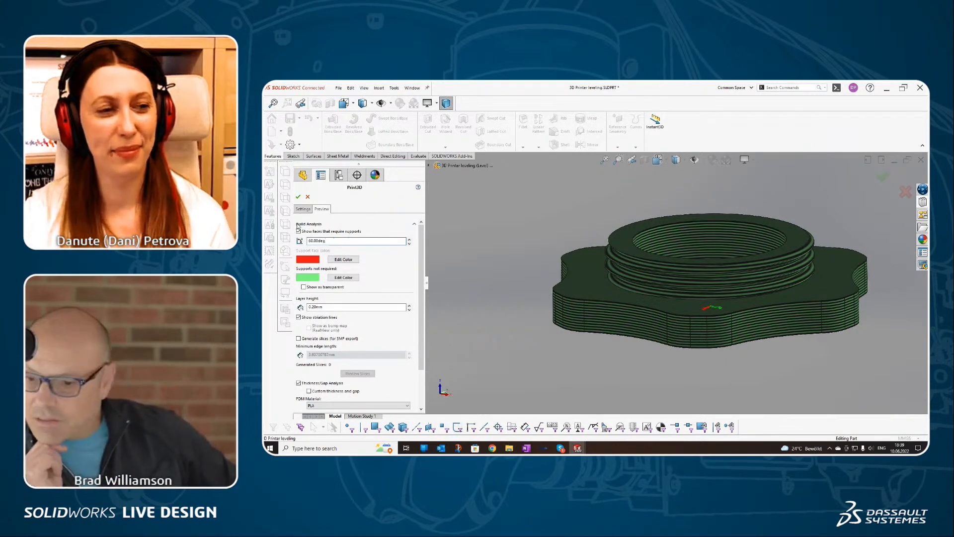
pyautogui.moveTo(596, 261)
pyautogui.mouseDown(button='middle')
pyautogui.moveTo(599, 234)
pyautogui.moveTo(599, 252)
pyautogui.mouseUp(button='middle')
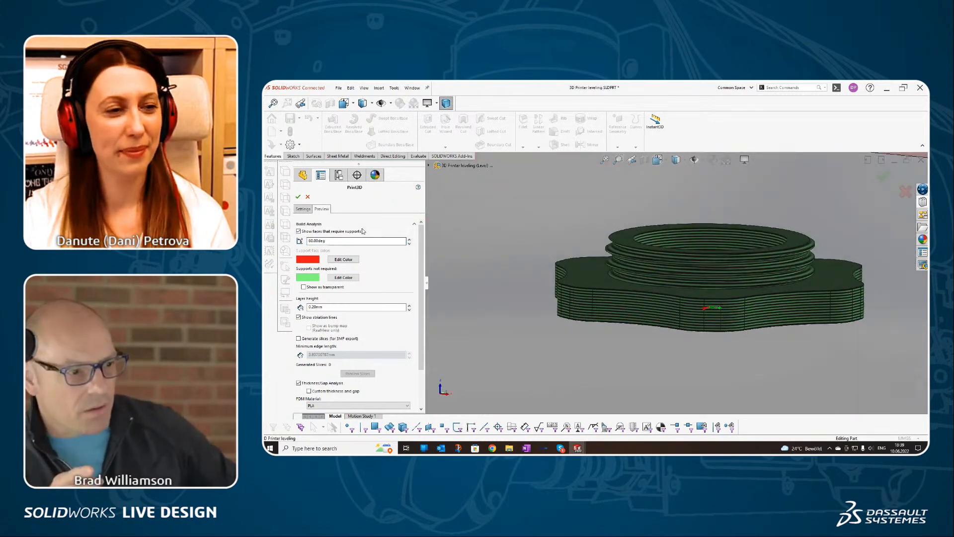
pyautogui.click(299, 198)
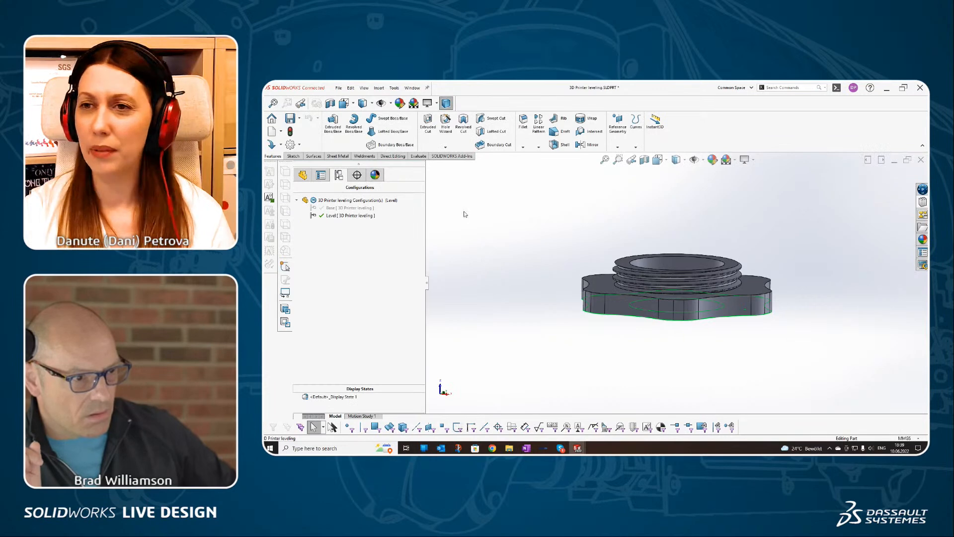
pyautogui.moveTo(504, 212); pyautogui.dragTo(526, 210, button='middle')
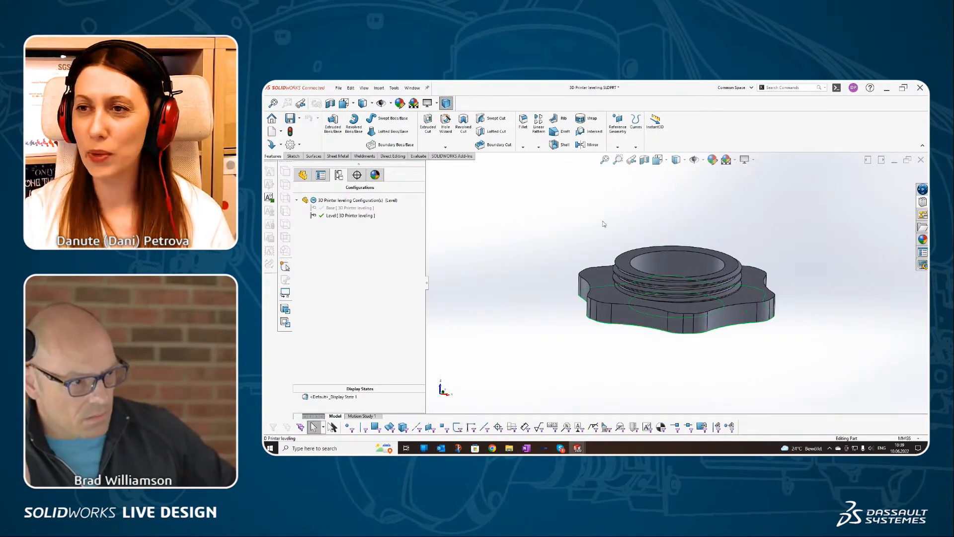
# - Show the SOLIDWORKS version and hotfix information and dismiss it after reading
pyautogui.click(870, 88)
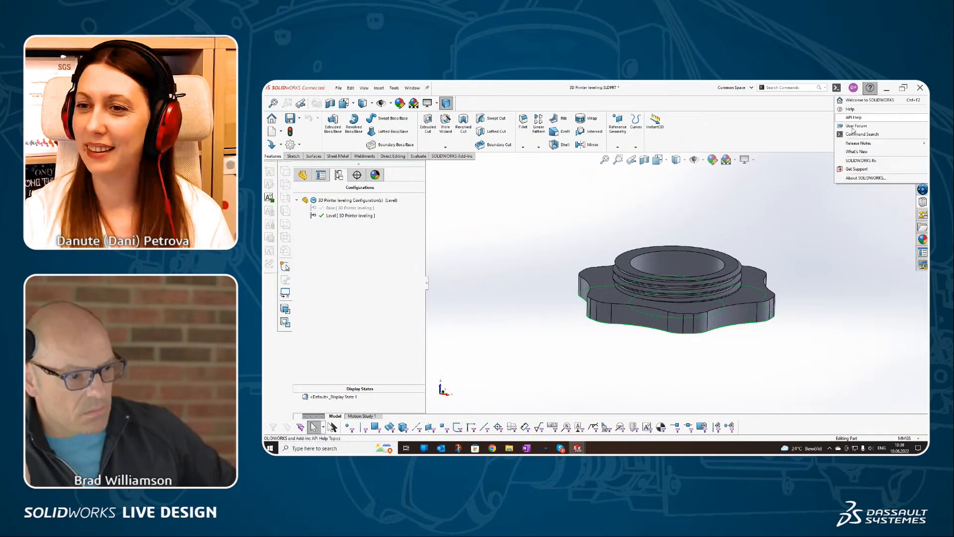
pyautogui.click(868, 178)
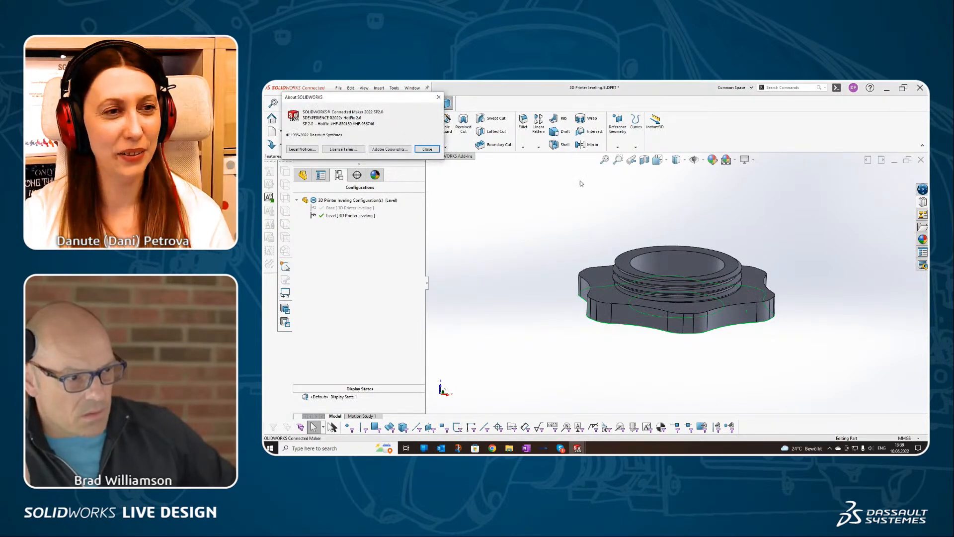
pyautogui.moveTo(403, 102); pyautogui.dragTo(588, 150)
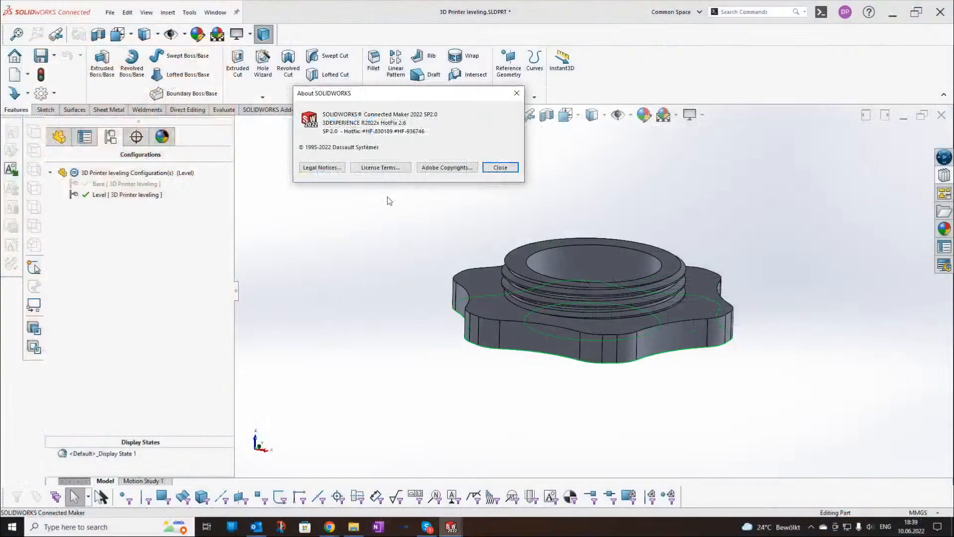
pyautogui.click(500, 168)
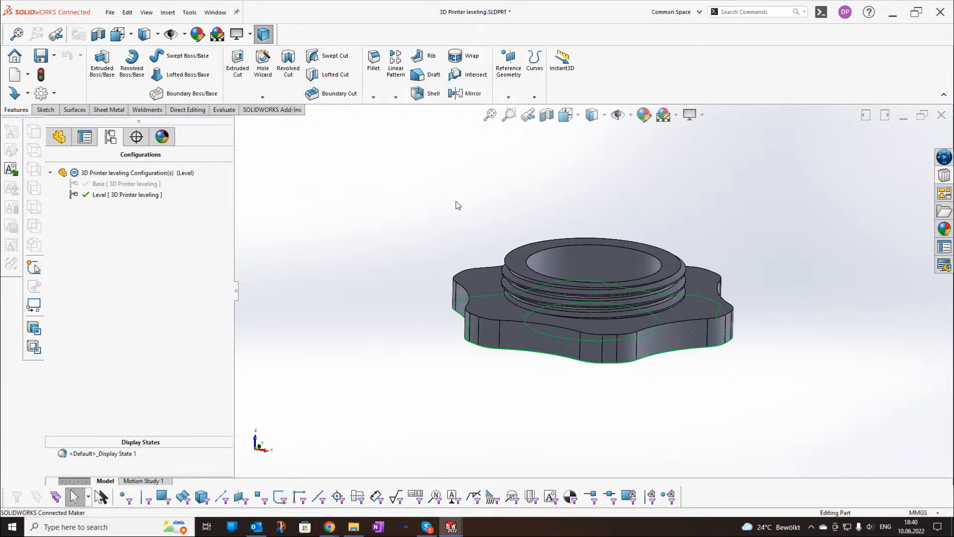
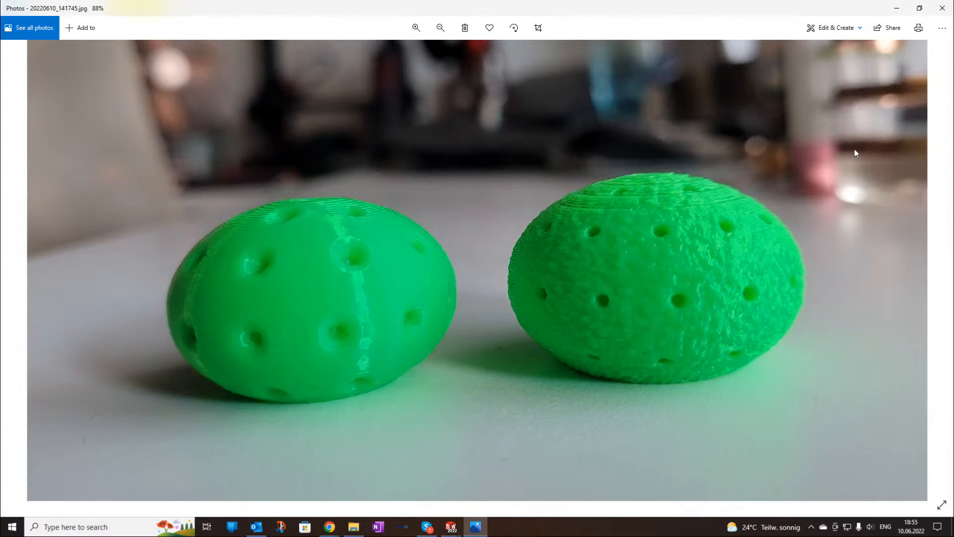
# - Minimize the photo of the two green printed eggs and switch to the Dandelion-nylon-strings1 part in SOLIDWORKS
pyautogui.click(898, 8)
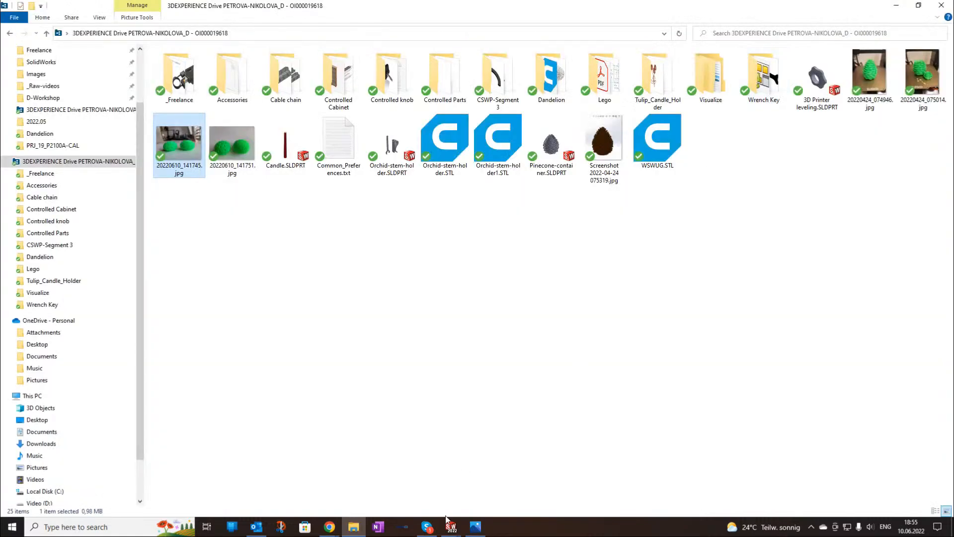
pyautogui.moveTo(450, 524)
pyautogui.click(607, 490)
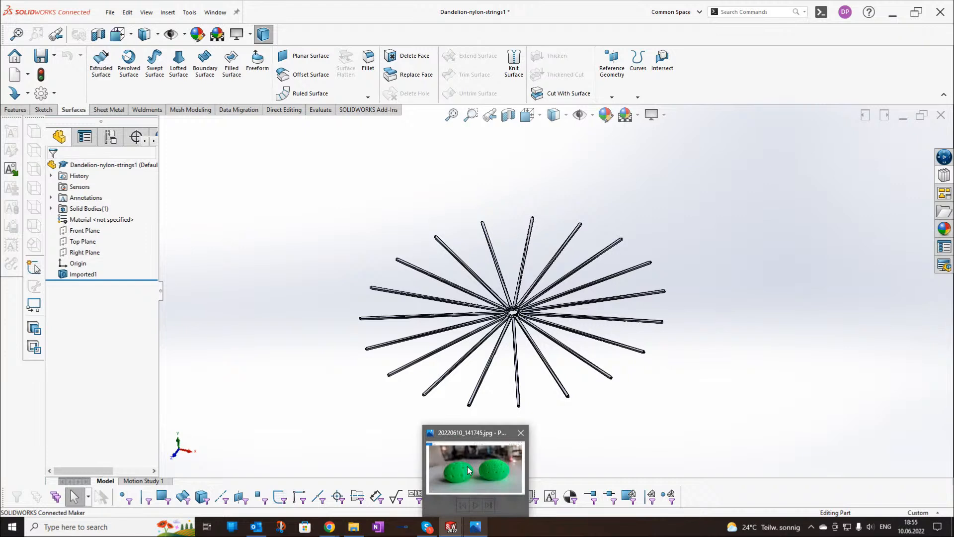
# - Sketch an upright corner rectangle on the Right Plane, starting at the origin beside the imported string wheel
pyautogui.click(91, 253)
pyautogui.click(102, 239)
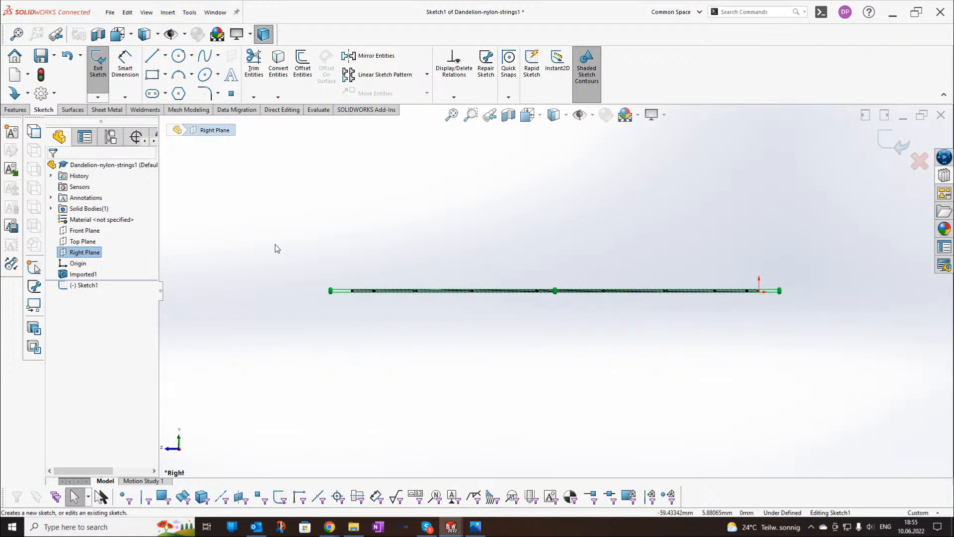
pyautogui.click(149, 78)
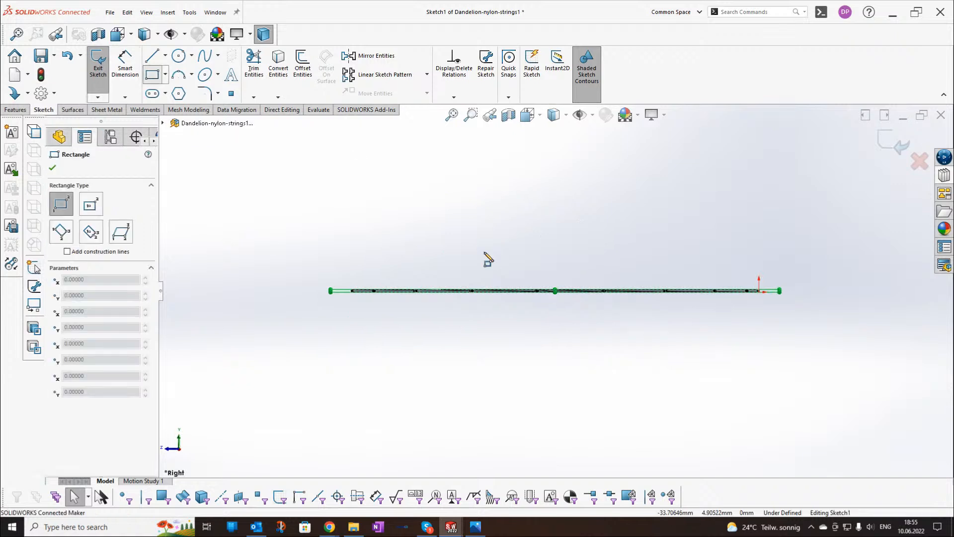
pyautogui.scroll(10, 599, 243)
pyautogui.scroll(-5, 654, 242)
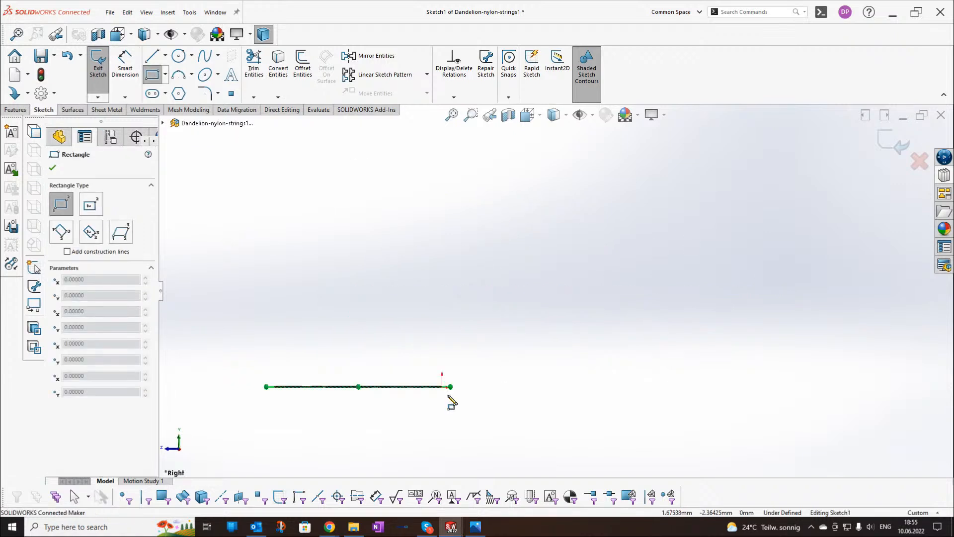
pyautogui.click(442, 386)
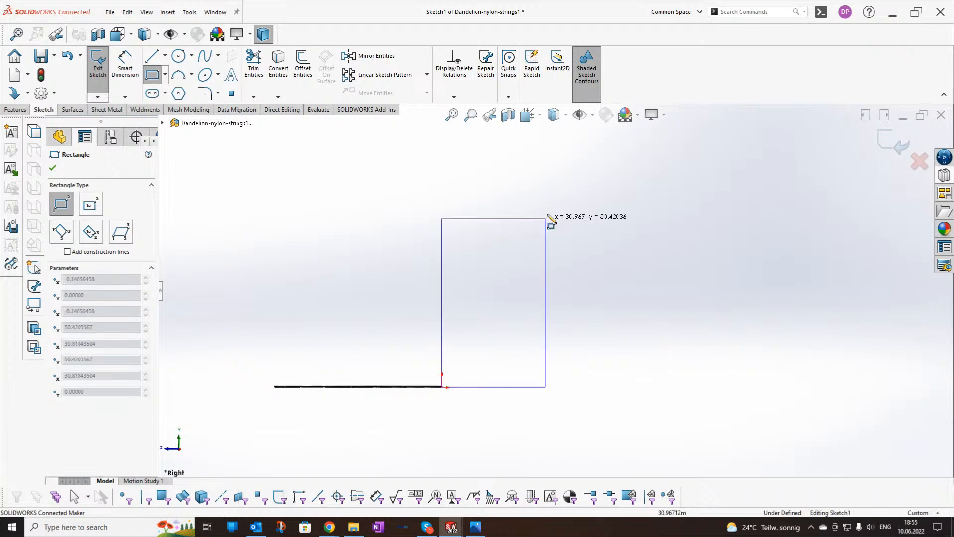
pyautogui.click(618, 178)
pyautogui.press('Escape')
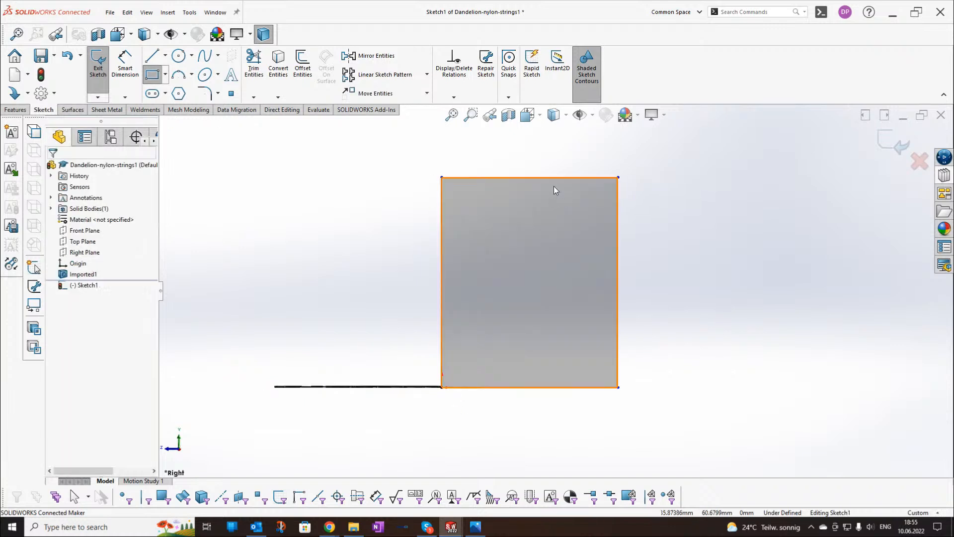
# - Extrude the rectangle into a flat plate using the default extrusion settings
pyautogui.moveTo(509, 201); pyautogui.dragTo(512, 234, button='middle')
pyautogui.press('Escape')
pyautogui.click(18, 110)
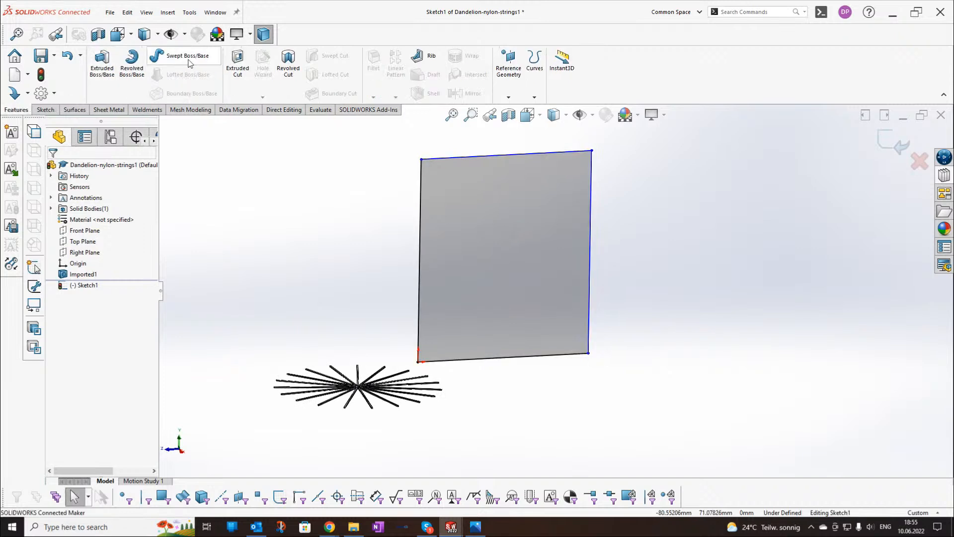
pyautogui.click(108, 69)
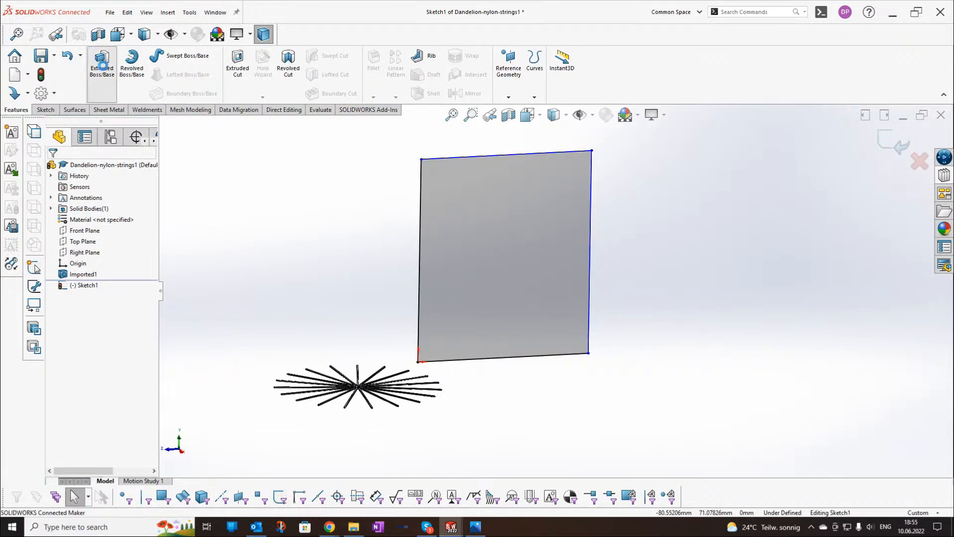
pyautogui.click(52, 167)
pyautogui.moveTo(438, 246); pyautogui.dragTo(432, 237, button='middle')
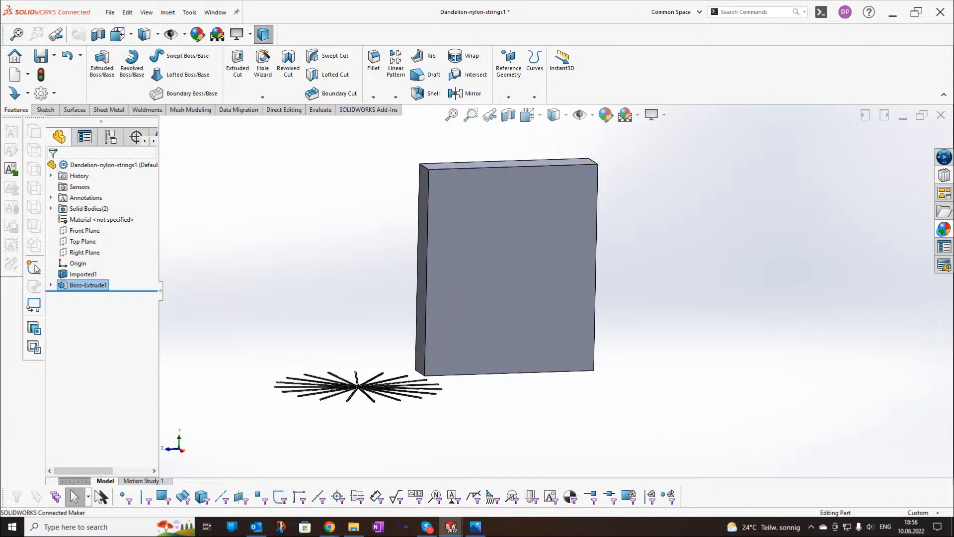
# - Show the 3D Textures collection under Miscellaneous in the appearance library
pyautogui.click(944, 229)
pyautogui.click(765, 147)
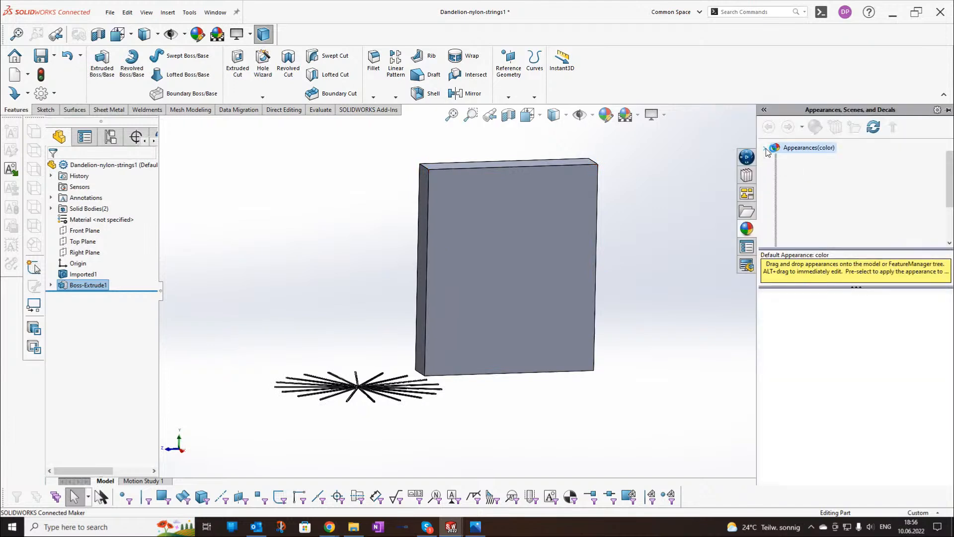
pyautogui.scroll(-2, 873, 176)
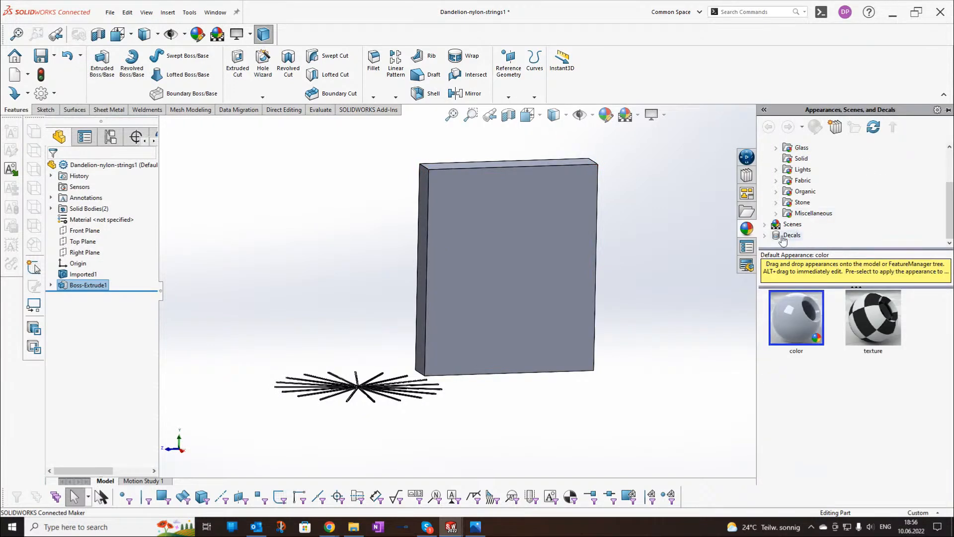
pyautogui.click(777, 213)
pyautogui.click(777, 193)
pyautogui.click(776, 213)
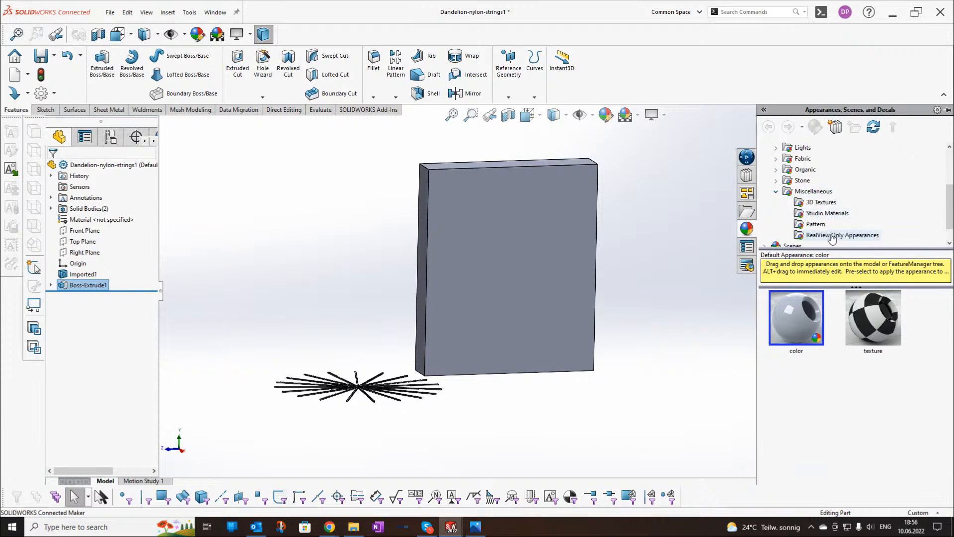
pyautogui.click(818, 206)
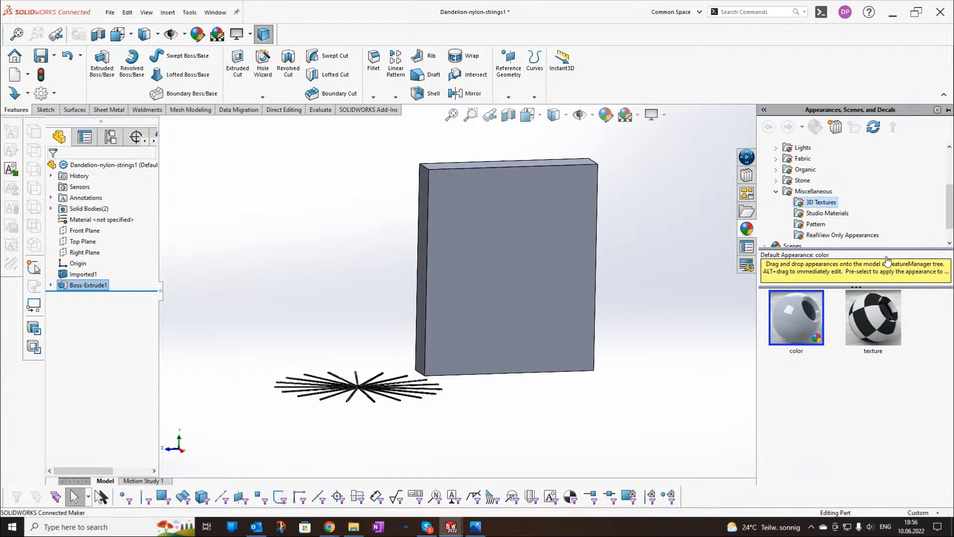
# - Try a dotted 3D texture appearance on the plate's large front face
pyautogui.scroll(-1, 870, 346)
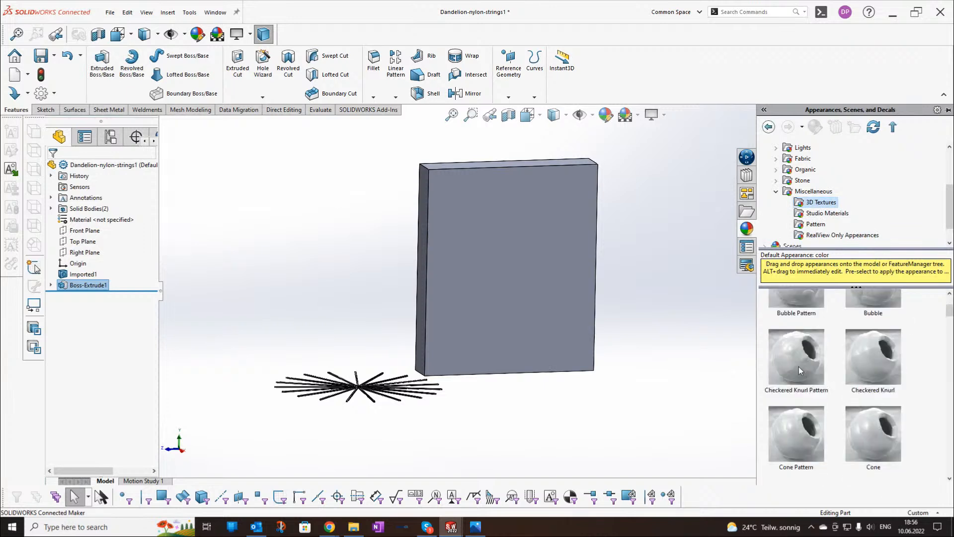
pyautogui.scroll(1, 835, 356)
pyautogui.moveTo(800, 392); pyautogui.dragTo(554, 261)
pyautogui.click(518, 254)
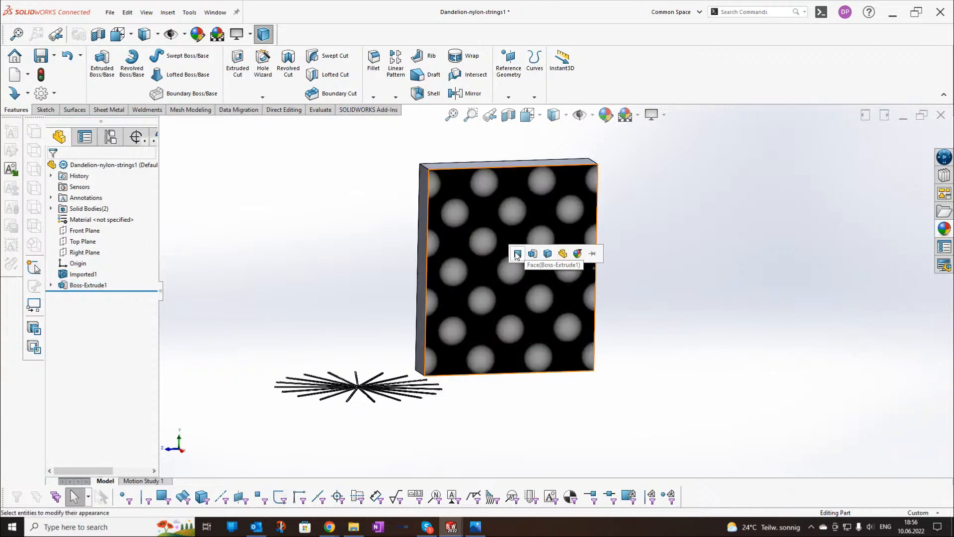
# - Find the Knurled Bump appearance in the 3D Textures collection and apply it to only the plate's large front face
pyautogui.click(944, 228)
pyautogui.scroll(-5, 888, 355)
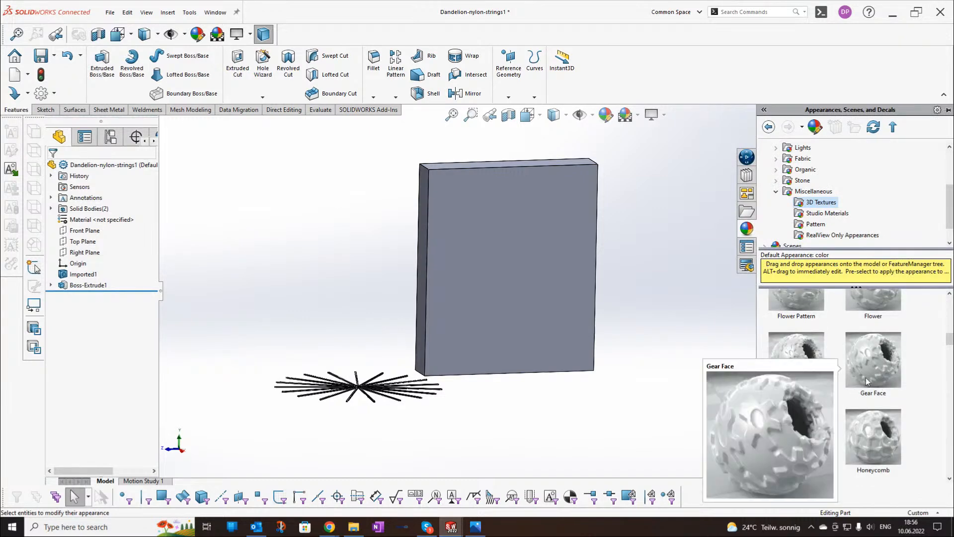
pyautogui.scroll(-3, 868, 380)
pyautogui.moveTo(843, 396)
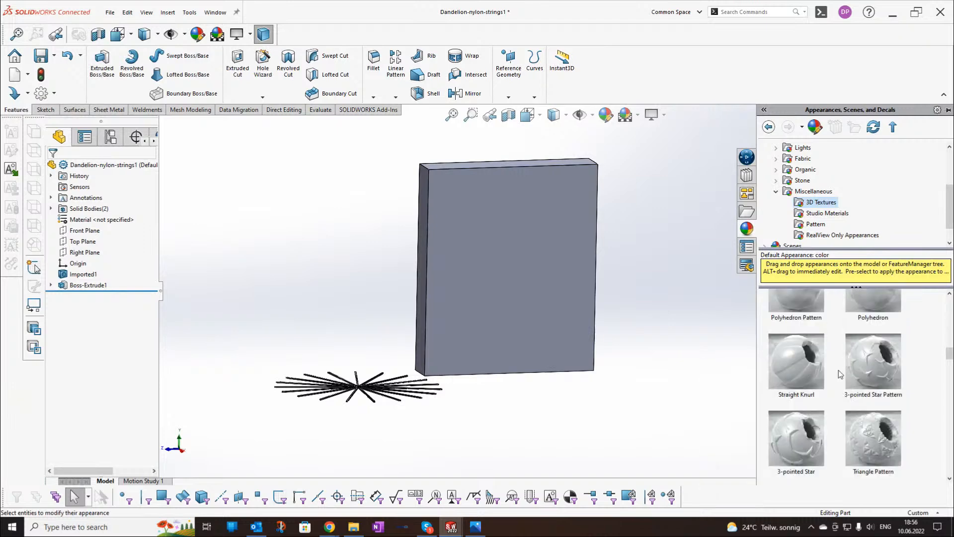
pyautogui.scroll(-2, 857, 393)
pyautogui.scroll(-1, 889, 417)
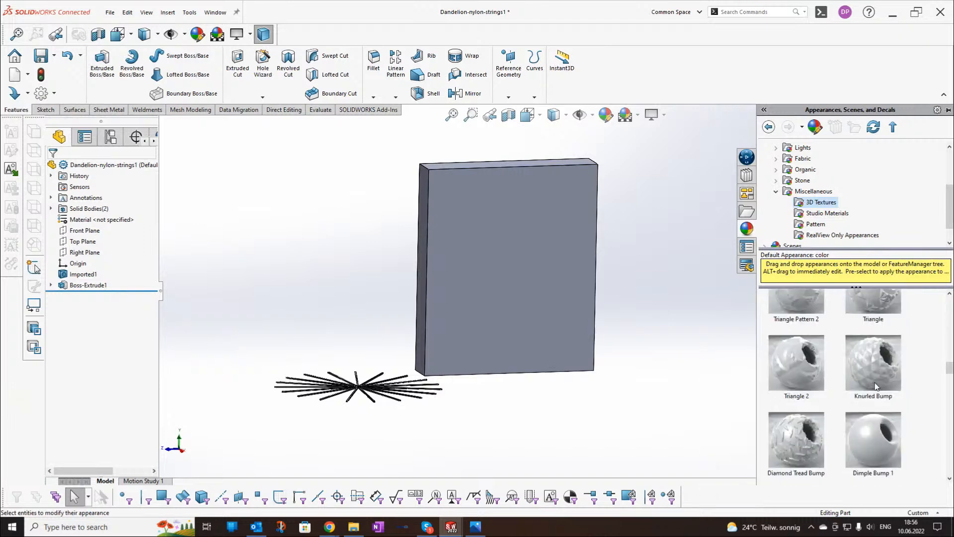
pyautogui.moveTo(876, 369); pyautogui.dragTo(532, 286)
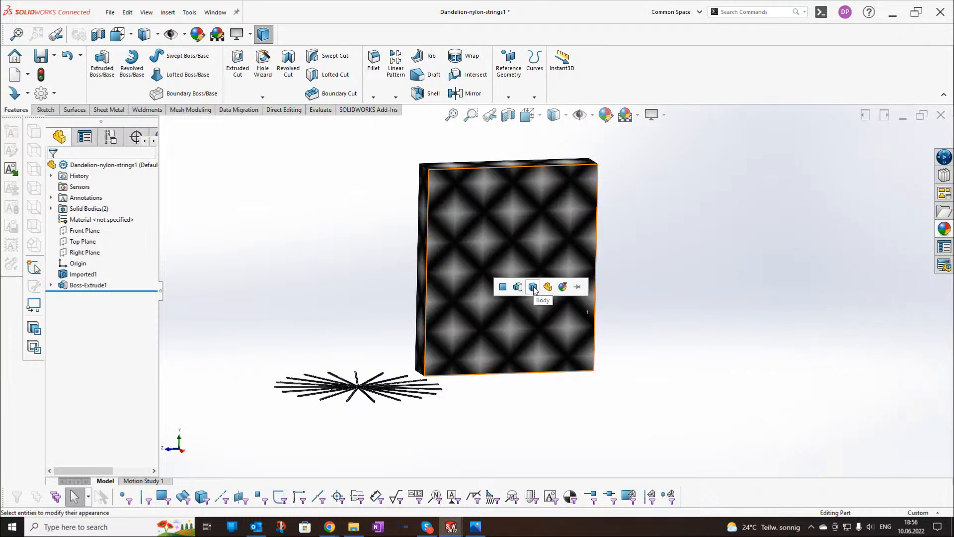
pyautogui.click(504, 285)
# - Widen the feature tree to show the full part name and examine the plate from its textured and plain sides
pyautogui.moveTo(489, 298); pyautogui.dragTo(567, 376, button='middle')
pyautogui.scroll(-2, 570, 388)
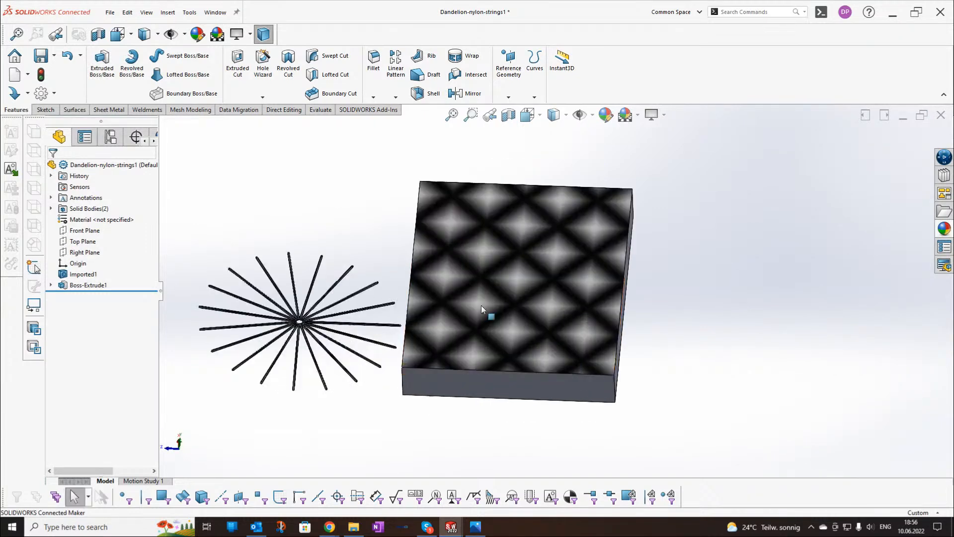
pyautogui.moveTo(158, 171); pyautogui.dragTo(201, 173)
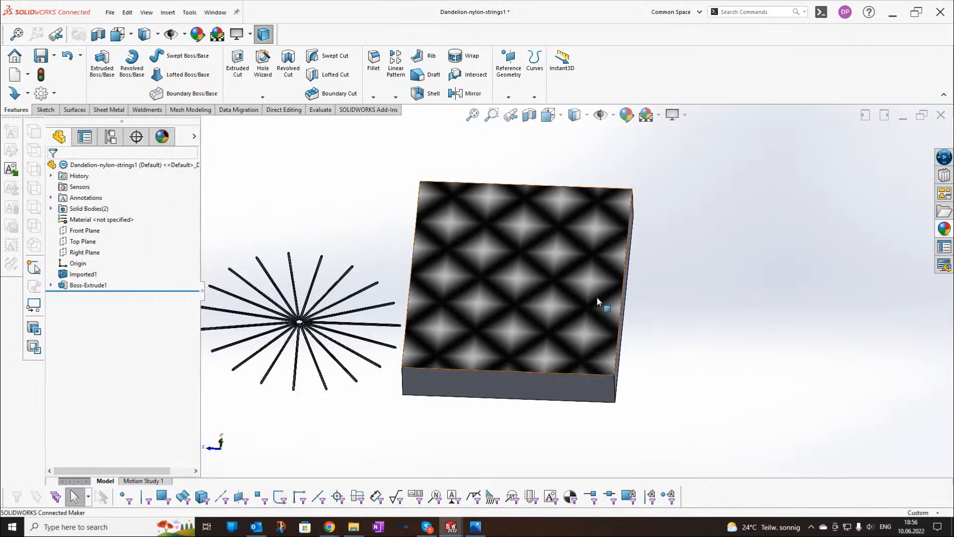
pyautogui.moveTo(470, 256); pyautogui.dragTo(465, 183, button='middle')
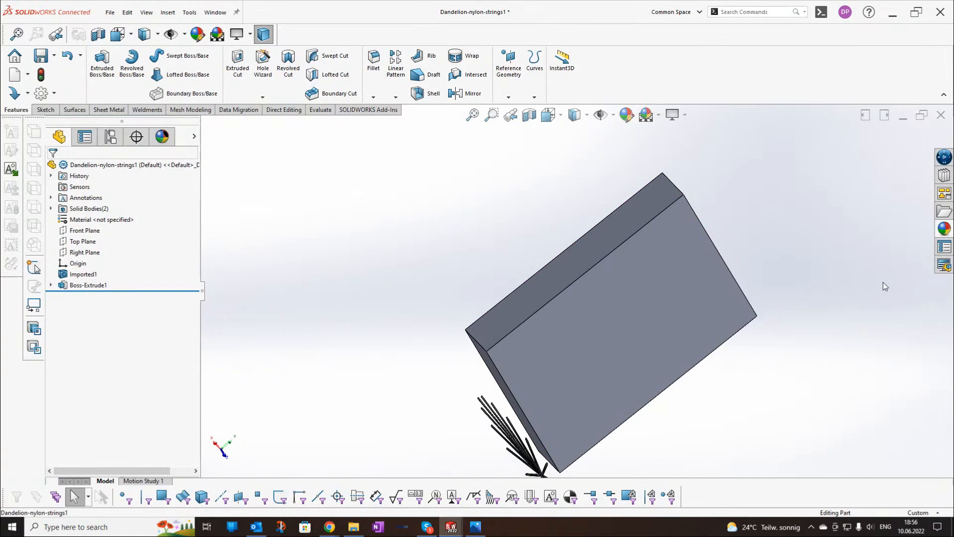
# - Apply the Diamond Tread Bump appearance from the 3D Textures collection to only the plate's large front face
pyautogui.click(944, 230)
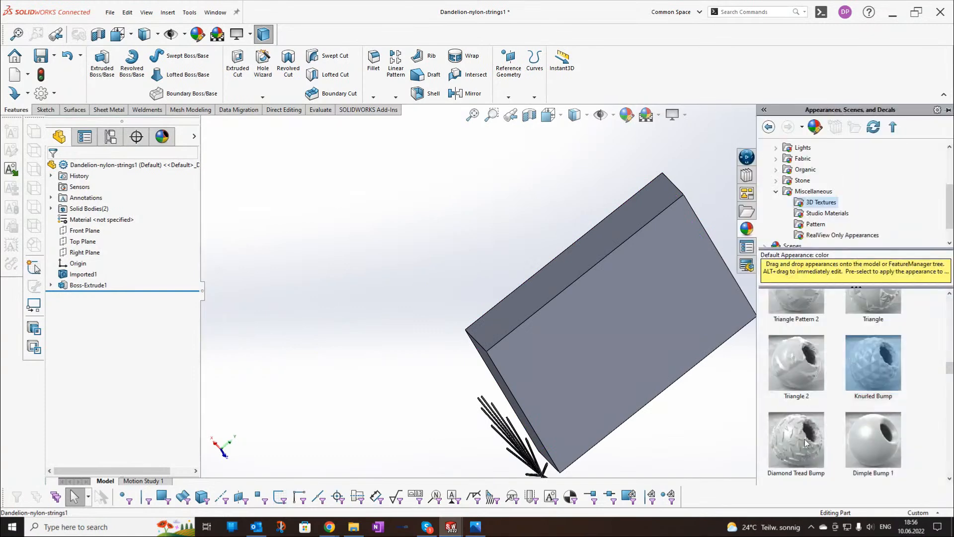
pyautogui.moveTo(801, 433); pyautogui.dragTo(664, 323)
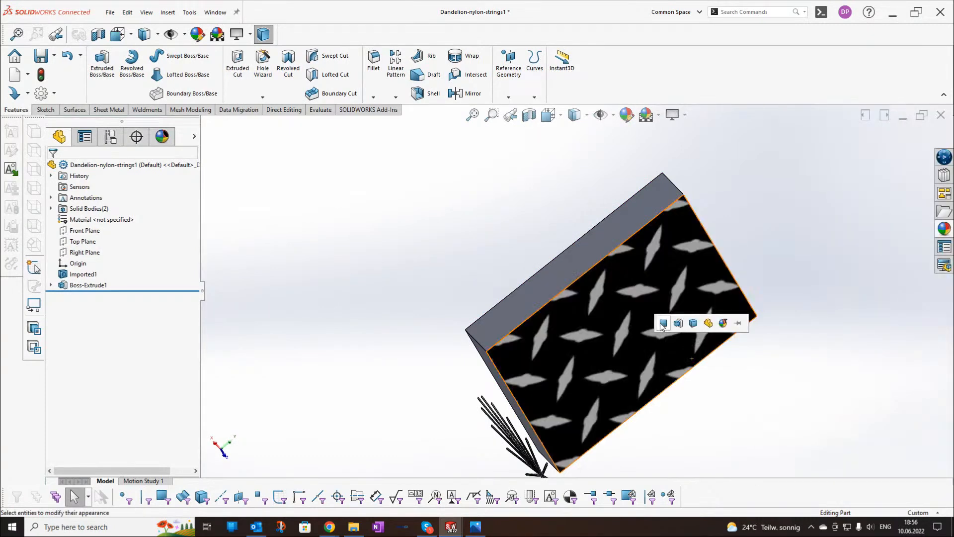
pyautogui.moveTo(664, 325); pyautogui.dragTo(679, 270, button='middle')
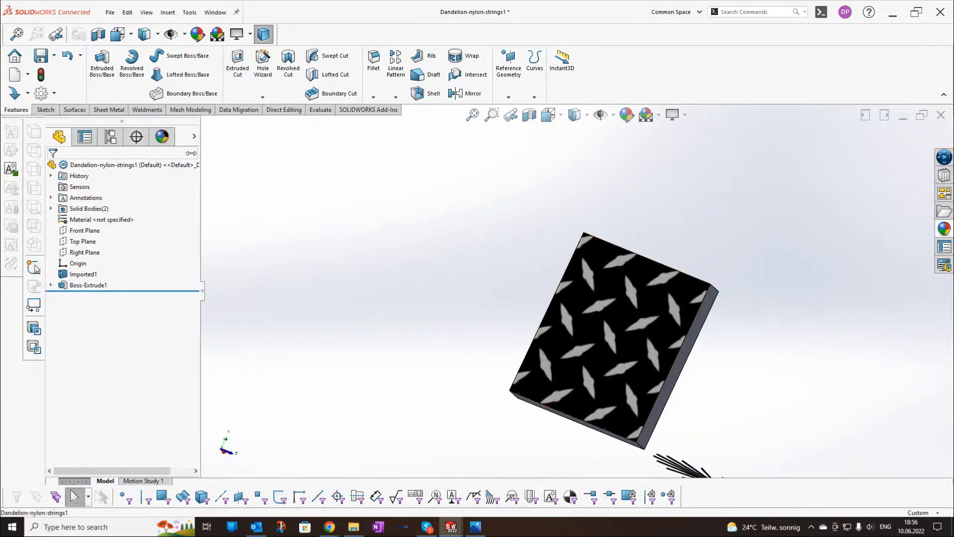
# - Edit the Diamond Tread Bump appearance and show its advanced color and image settings
pyautogui.click(159, 141)
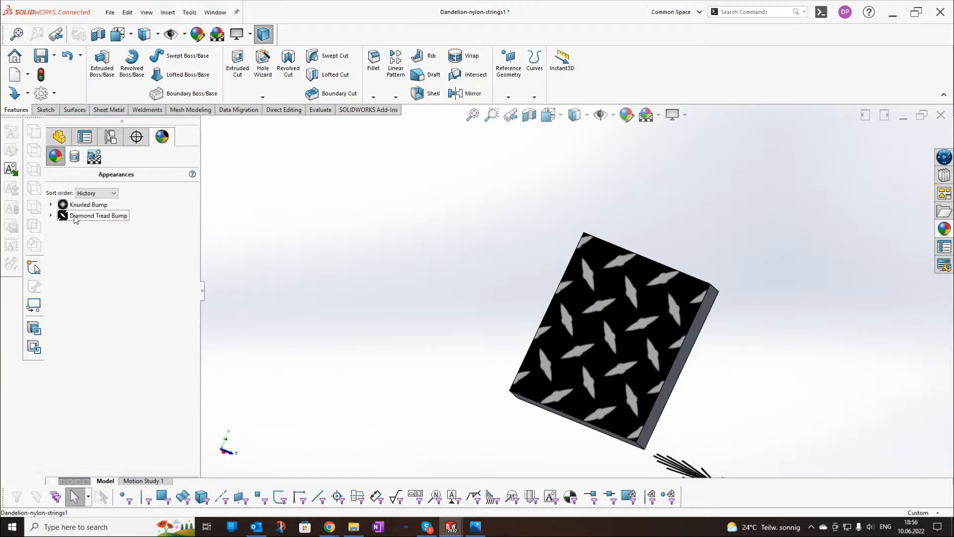
pyautogui.click(76, 218)
pyautogui.rightClick(75, 217)
pyautogui.click(112, 235)
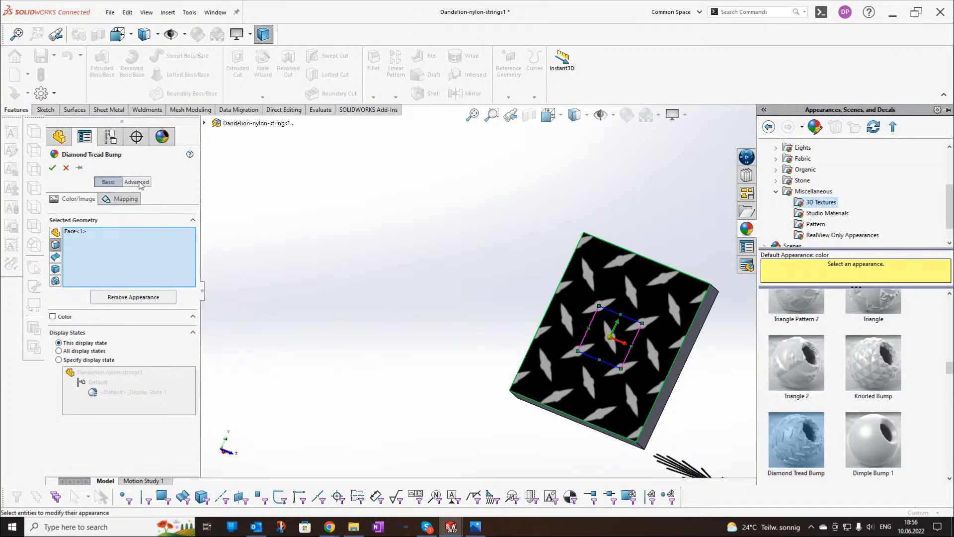
pyautogui.click(139, 182)
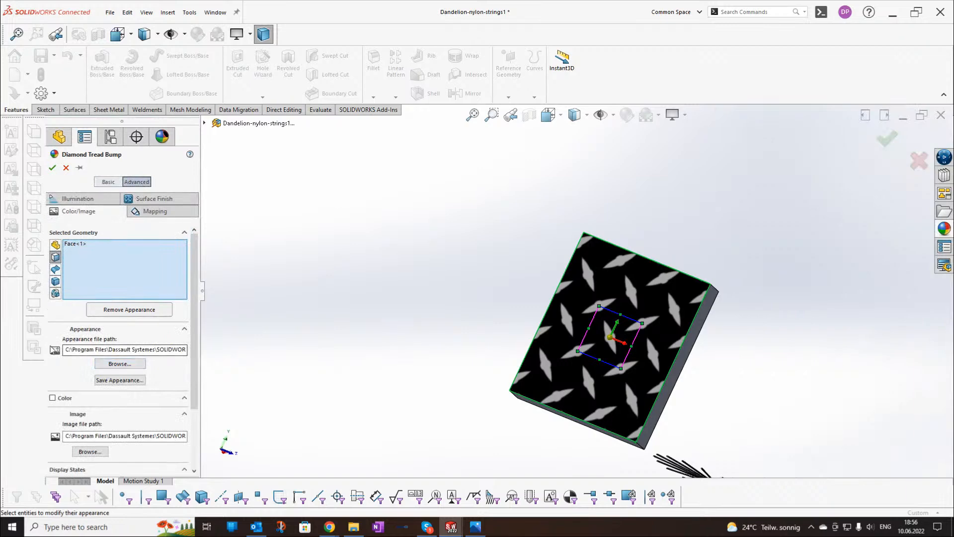
pyautogui.scroll(-3, 69, 354)
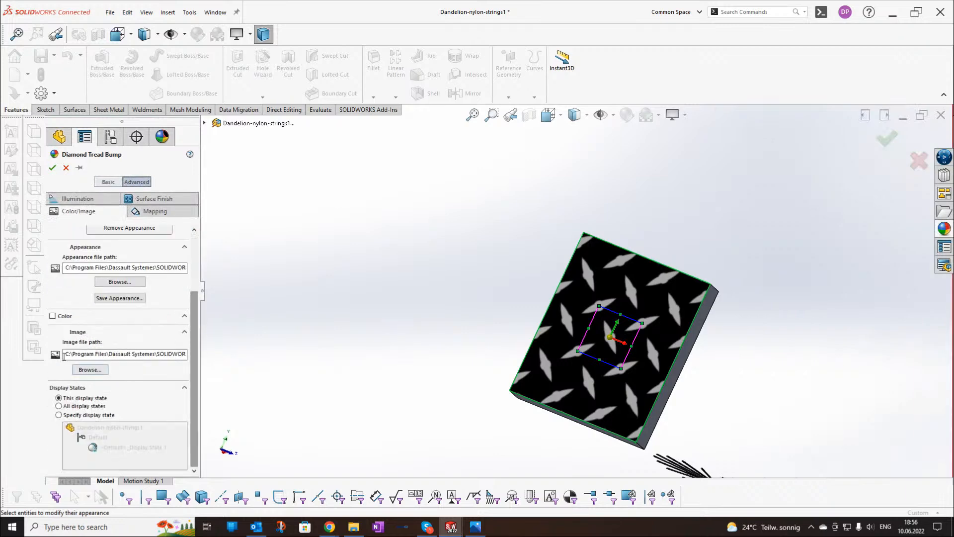
# - Browse for a replacement image in the Textures folder of the drive's Visualize > SOLIDWORKS Visualize Content
pyautogui.click(96, 373)
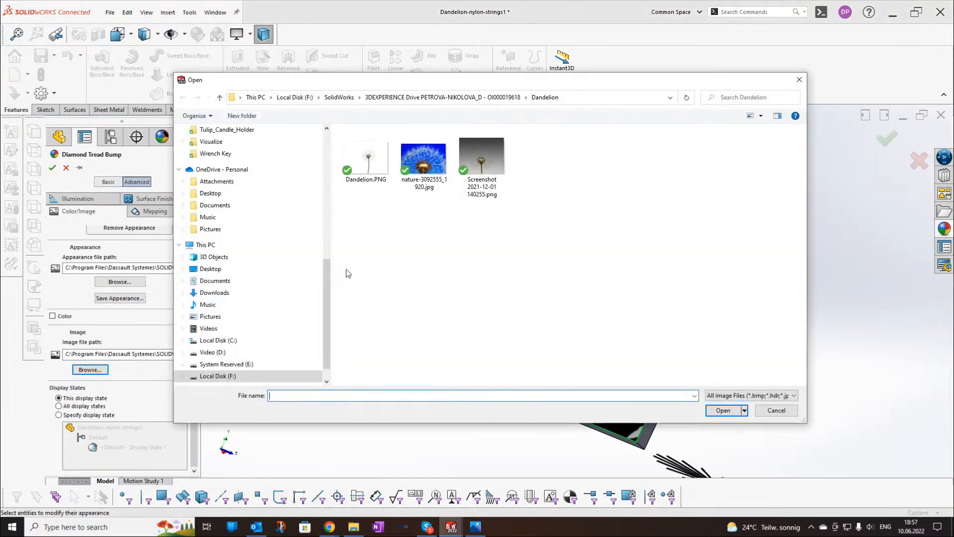
pyautogui.click(216, 232)
pyautogui.scroll(2, 246, 204)
pyautogui.scroll(4, 243, 196)
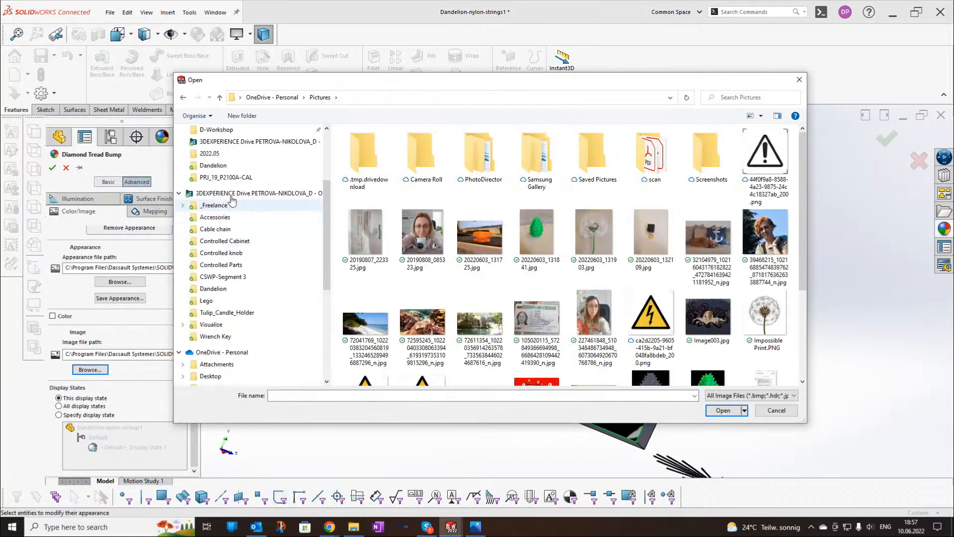
pyautogui.click(232, 195)
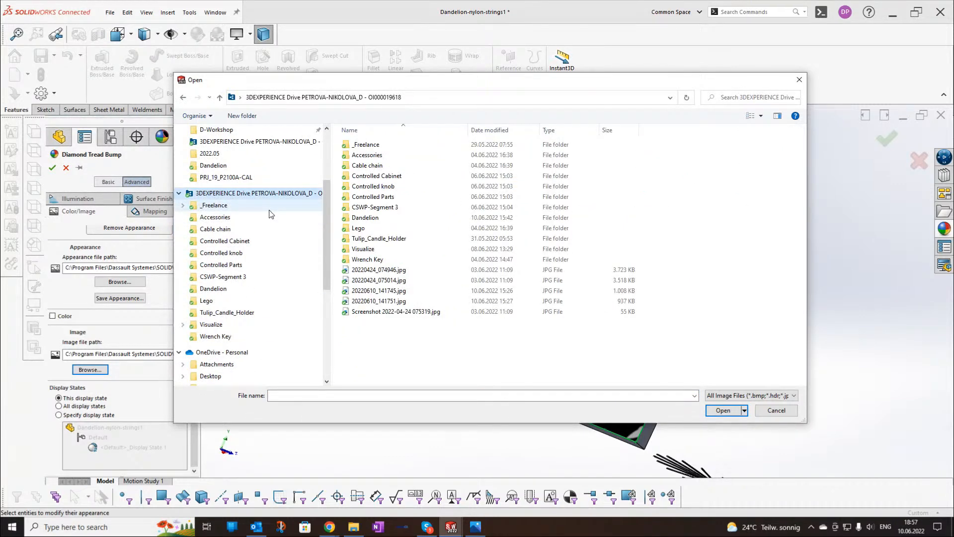
pyautogui.doubleClick(367, 249)
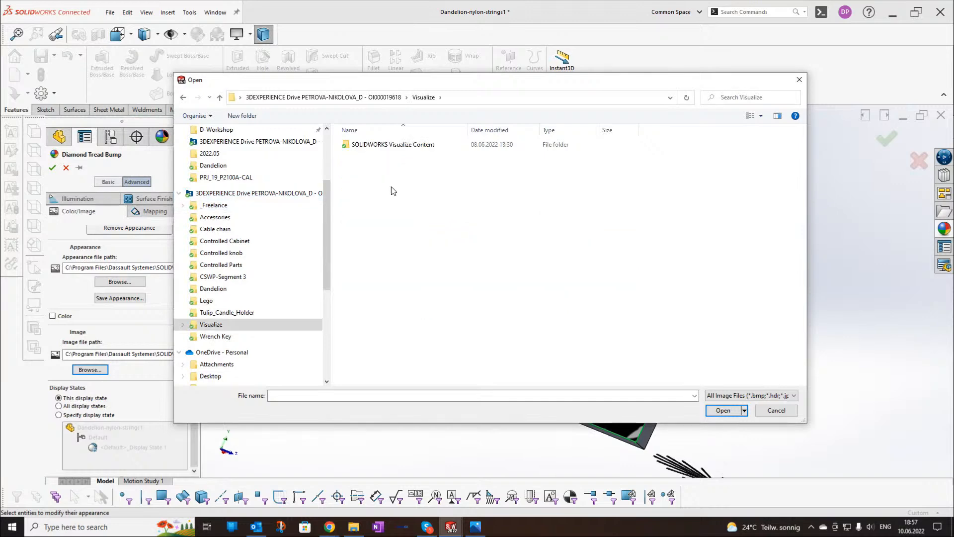
pyautogui.doubleClick(387, 144)
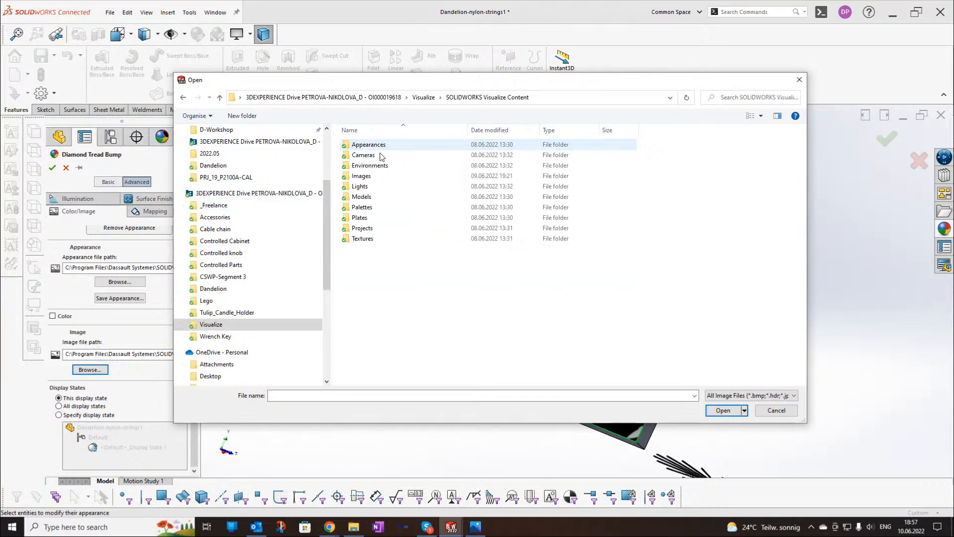
pyautogui.doubleClick(374, 238)
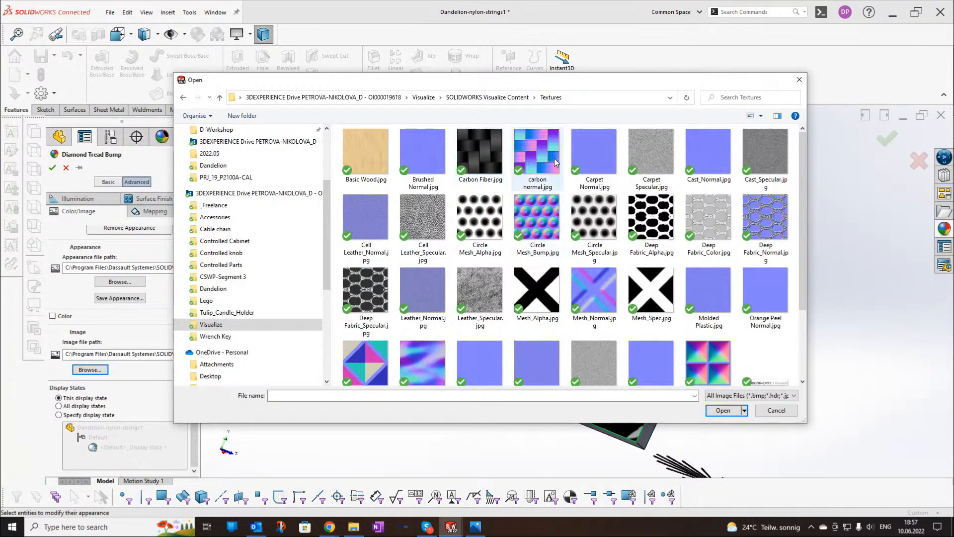
# - Use Circle Mesh_Bump.jpg as the appearance's image and accept the appearance edit
pyautogui.scroll(-2, 661, 266)
pyautogui.scroll(2, 660, 267)
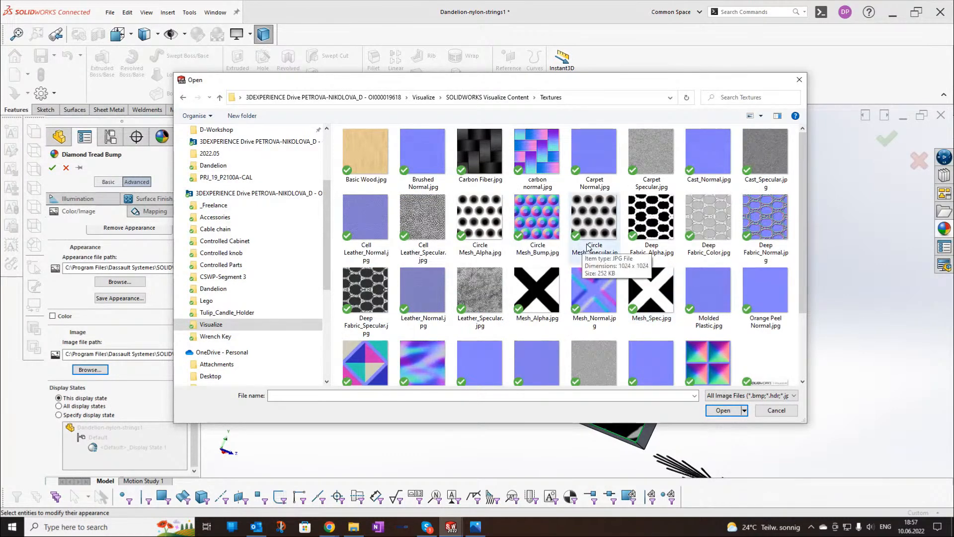
pyautogui.doubleClick(530, 210)
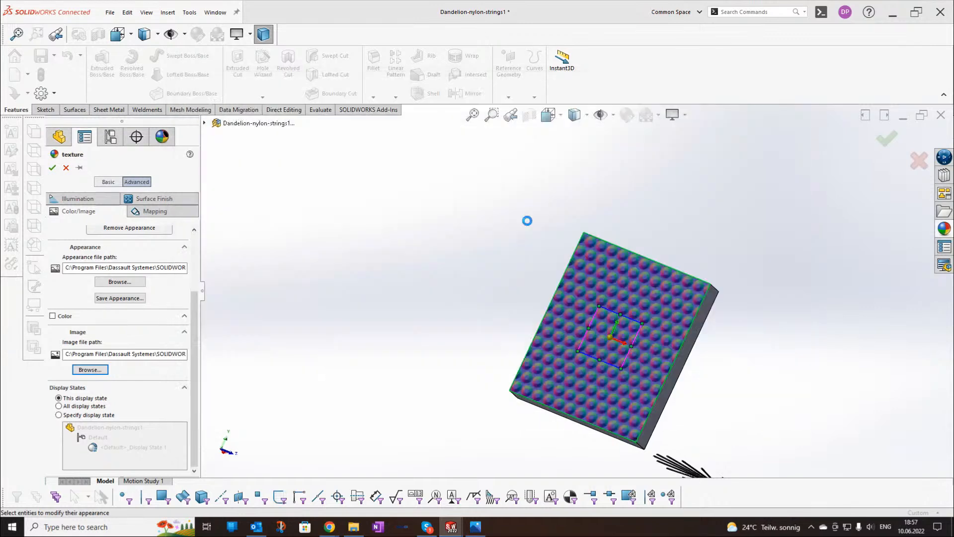
pyautogui.moveTo(391, 249); pyautogui.dragTo(221, 216, button='middle')
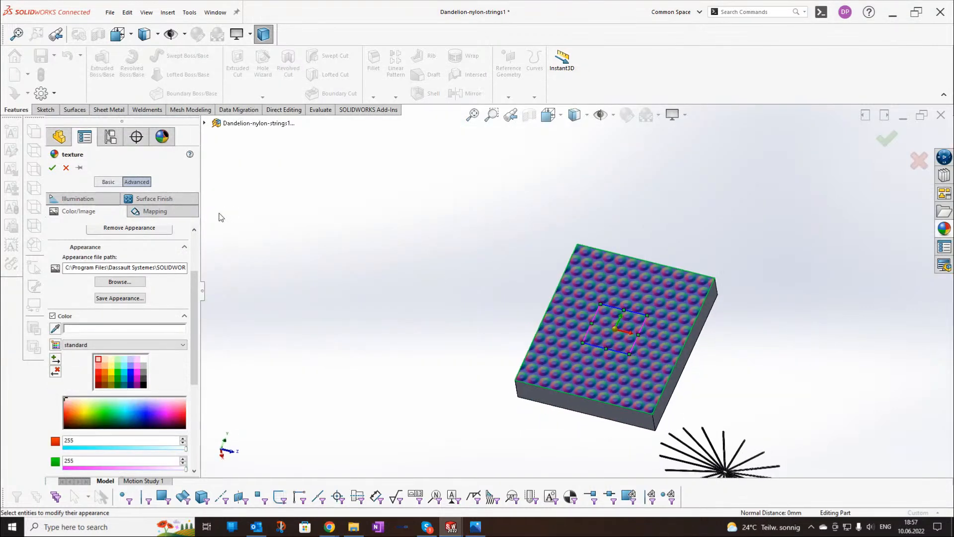
pyautogui.click(52, 167)
# - Start a 3D Texture feature and choose the plate Boss-Extrude1 as the body to texturize
pyautogui.moveTo(651, 276); pyautogui.dragTo(501, 232, button='middle')
pyautogui.moveTo(683, 335)
pyautogui.mouseDown(button='middle')
pyautogui.moveTo(663, 264)
pyautogui.moveTo(657, 299)
pyautogui.moveTo(701, 328)
pyautogui.moveTo(773, 342)
pyautogui.moveTo(786, 326)
pyautogui.mouseUp(button='middle')
pyautogui.moveTo(569, 330); pyautogui.dragTo(550, 333, button='middle')
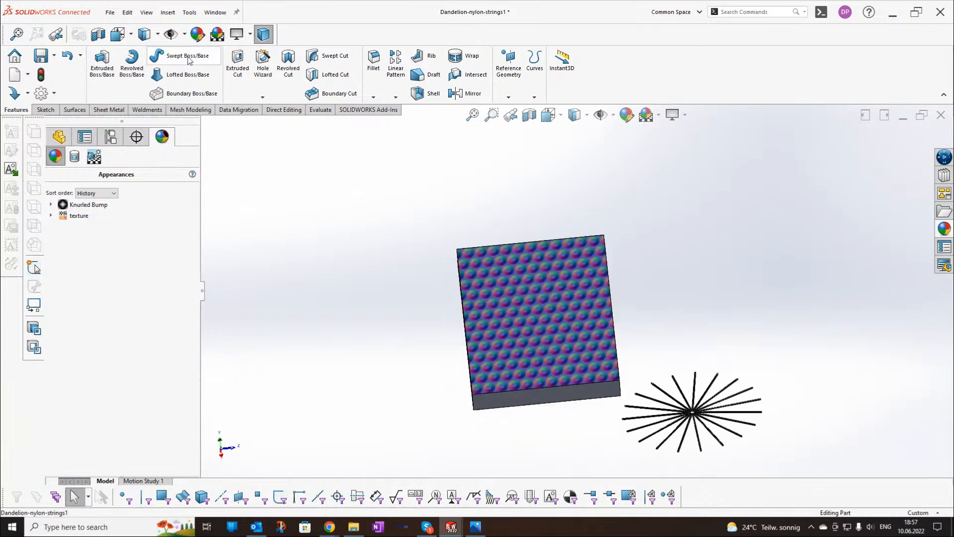
pyautogui.click(168, 12)
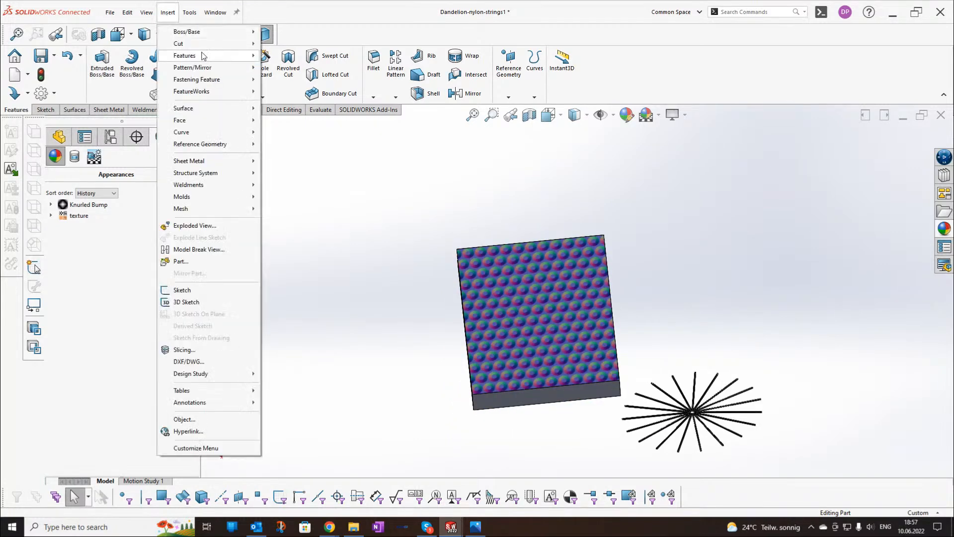
pyautogui.moveTo(191, 55)
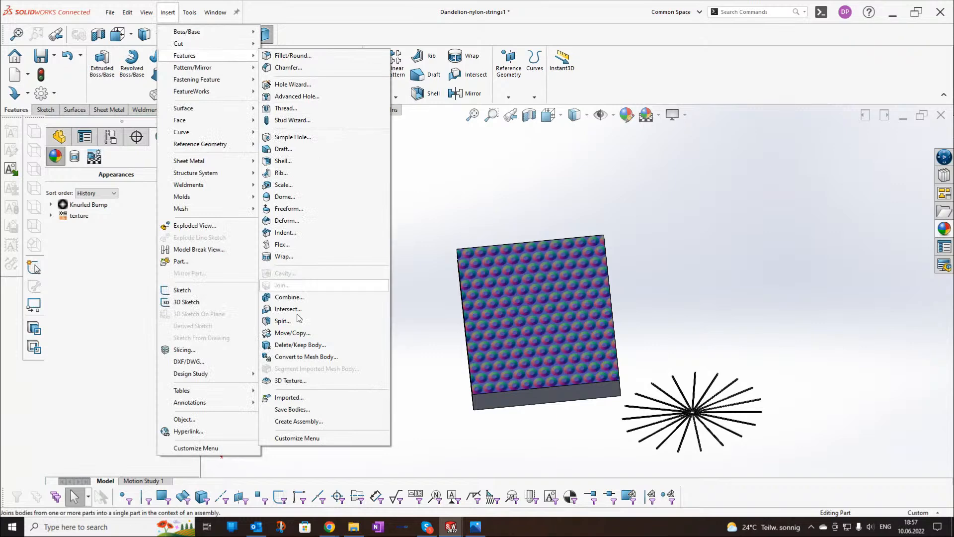
pyautogui.click(287, 380)
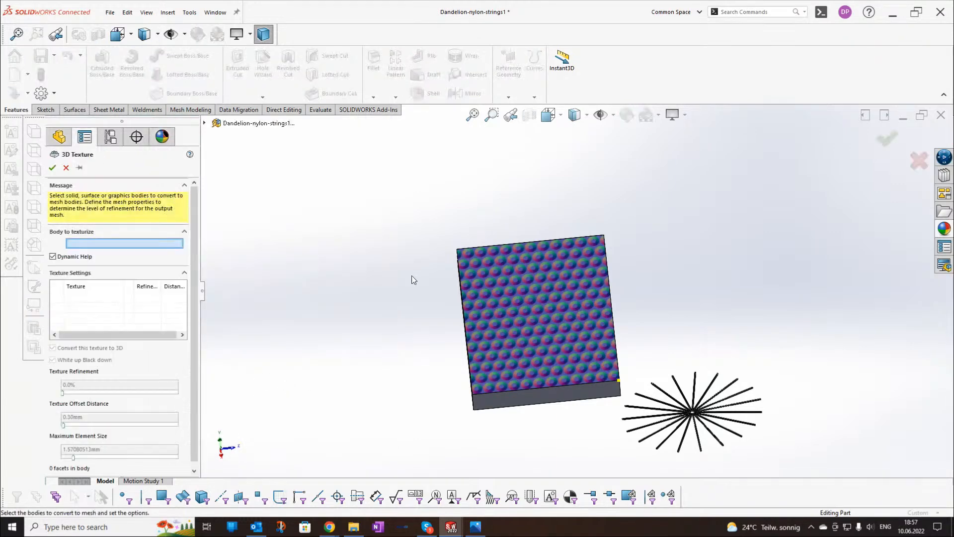
pyautogui.click(542, 298)
pyautogui.moveTo(523, 300); pyautogui.dragTo(408, 376, button='middle')
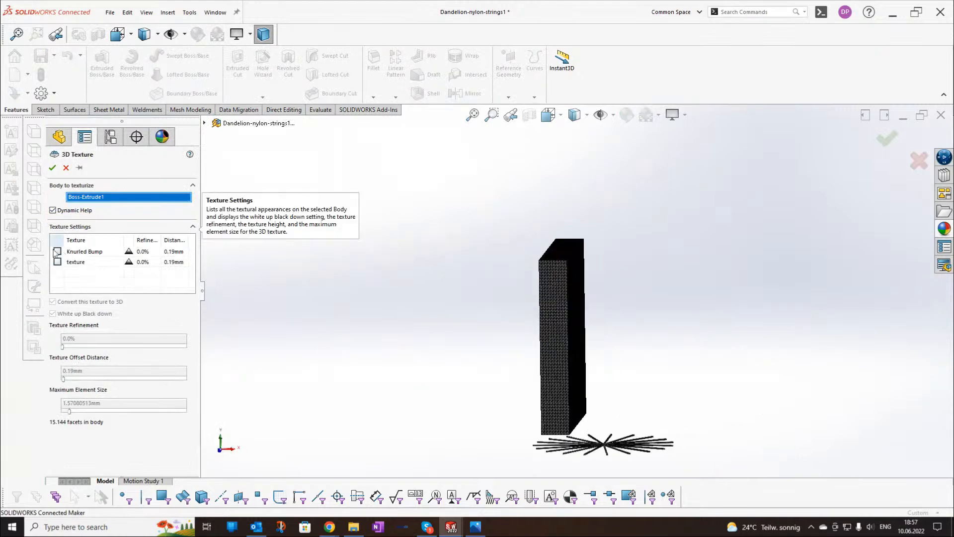
pyautogui.moveTo(590, 322); pyautogui.dragTo(562, 316, button='middle')
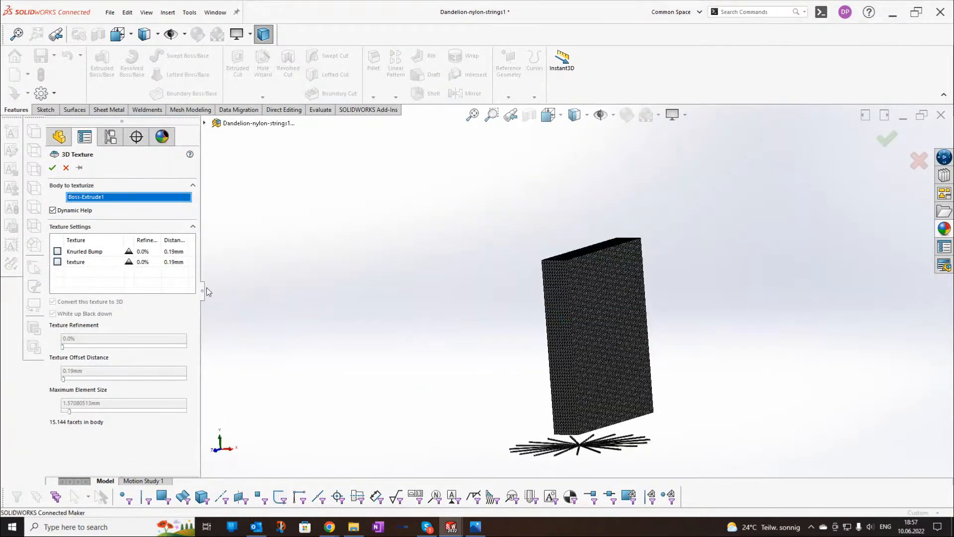
# - Convert both Knurled Bump and the circle texture to 3D, and set the circle texture's refinement to 50%
pyautogui.click(57, 251)
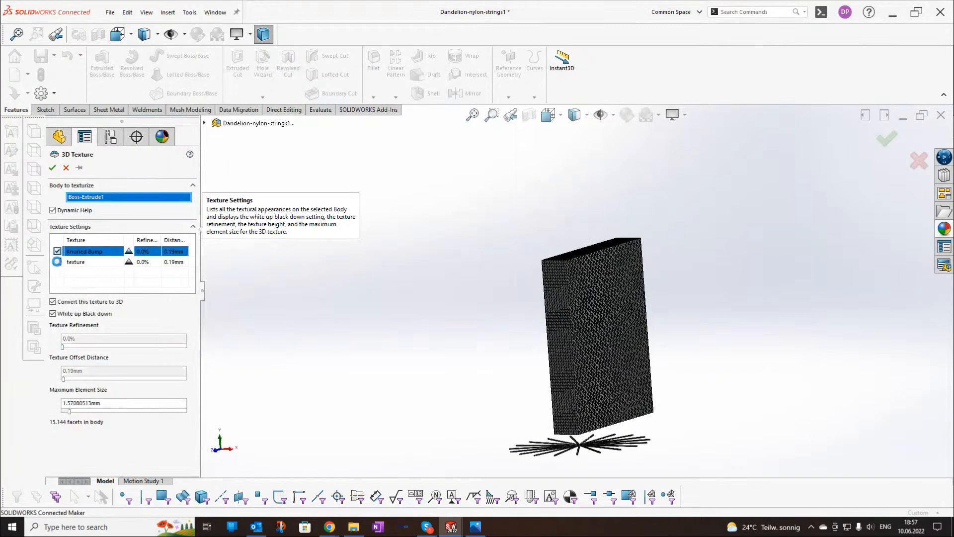
pyautogui.click(57, 262)
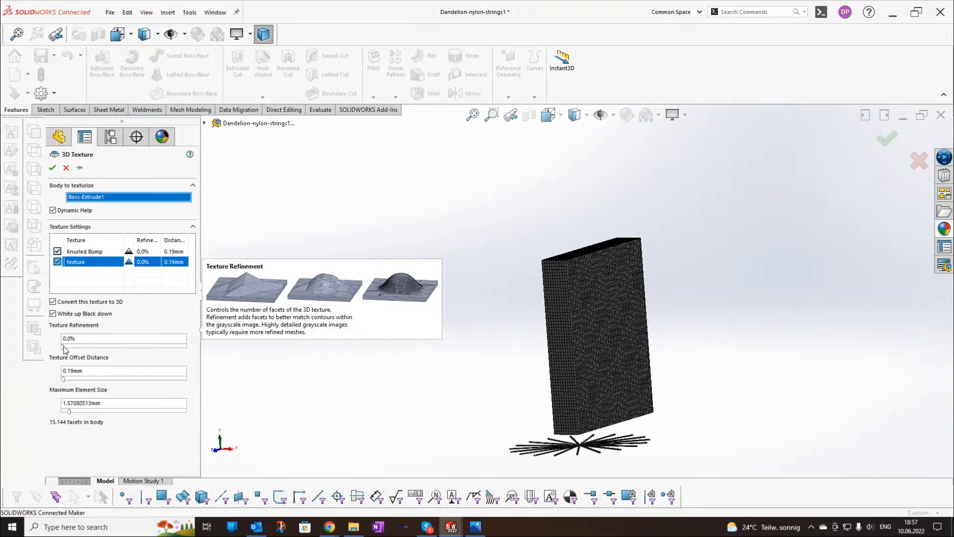
pyautogui.moveTo(64, 348); pyautogui.dragTo(76, 350)
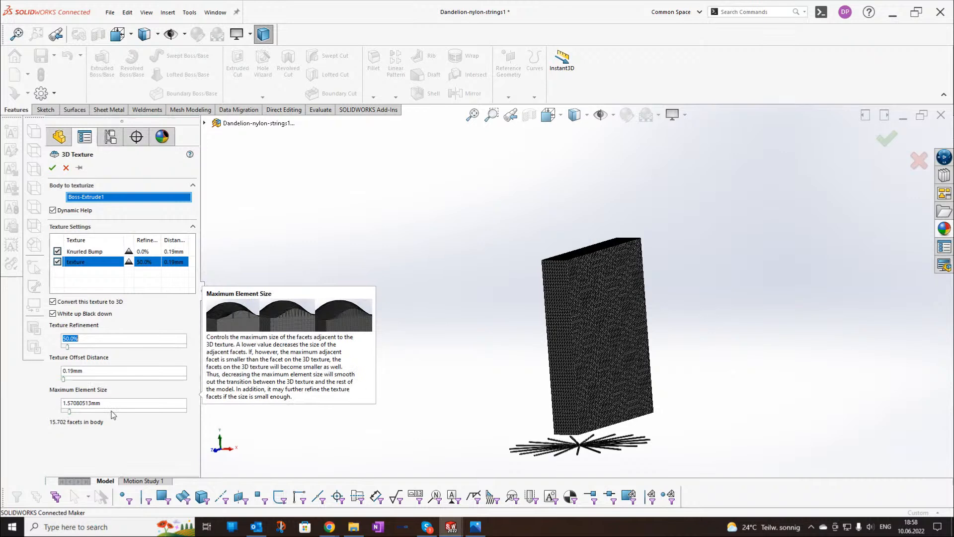
# - Set the circle texture's offset distance to 2.65 mm and examine the raised face up close
pyautogui.click(102, 373)
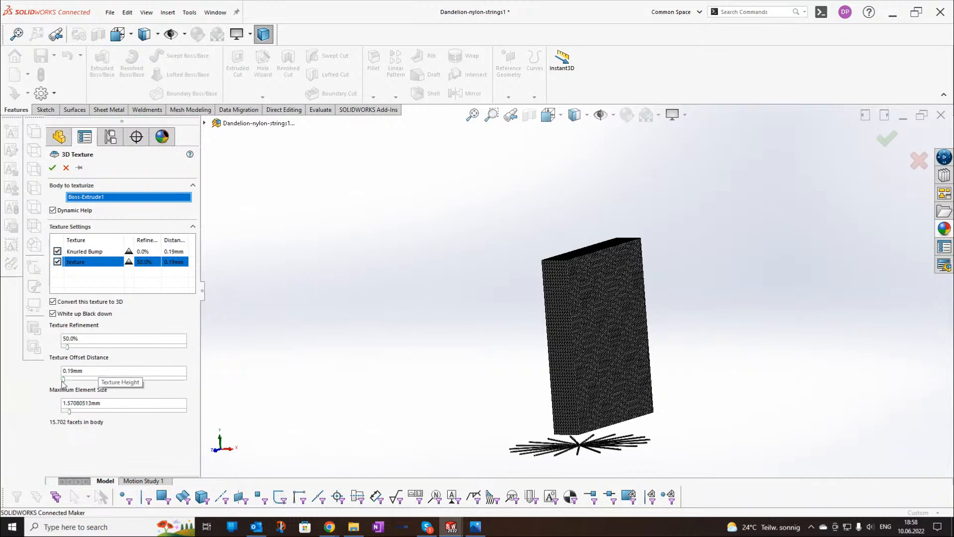
pyautogui.moveTo(63, 380); pyautogui.dragTo(87, 381)
pyautogui.moveTo(526, 369); pyautogui.dragTo(587, 328, button='middle')
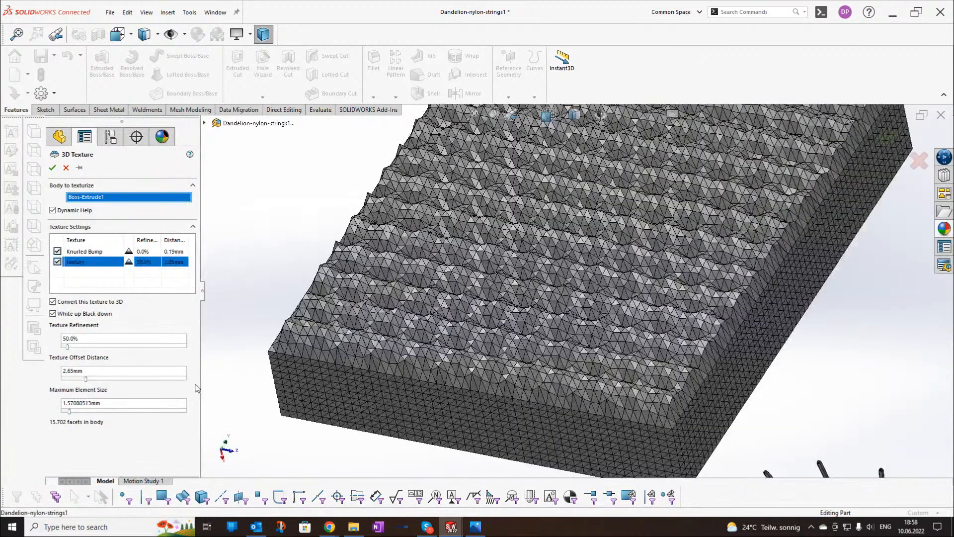
# - Reduce the maximum element size to about 0.42 mm and examine the refined mesh around the bumps
pyautogui.moveTo(69, 412); pyautogui.dragTo(92, 412)
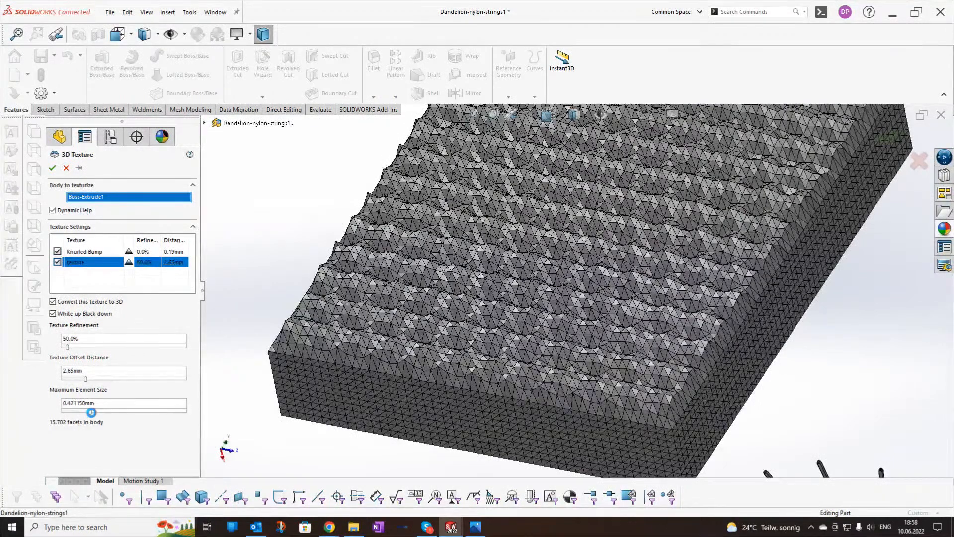
pyautogui.click(91, 412)
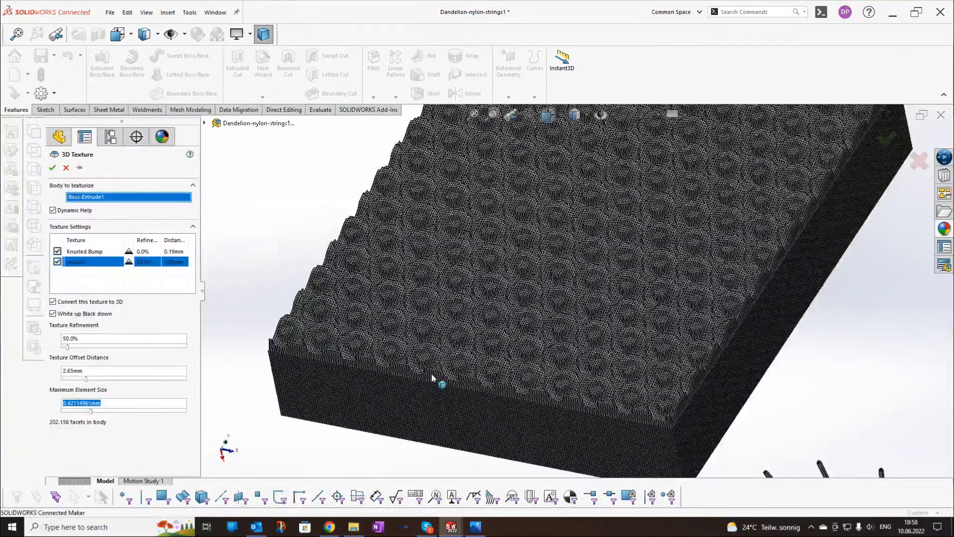
pyautogui.scroll(-5, 432, 378)
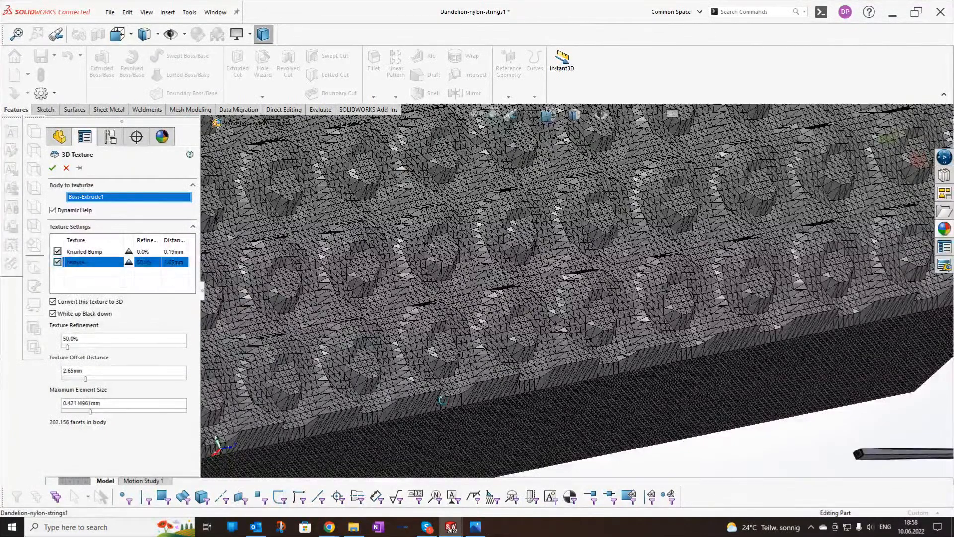
pyautogui.moveTo(442, 399); pyautogui.dragTo(381, 330, button='middle')
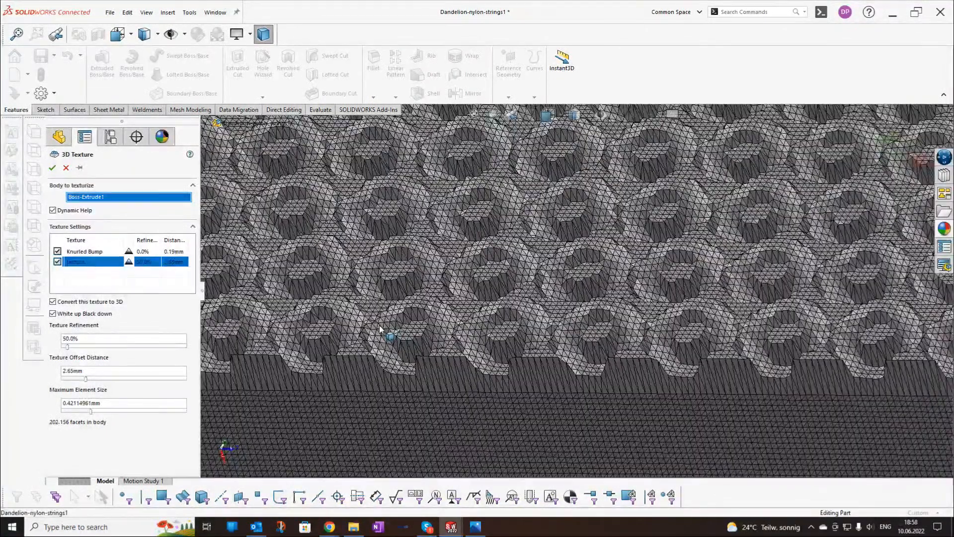
# - Turn off White up Black down for the circle texture and examine the inverted relief from several sides
pyautogui.click(53, 314)
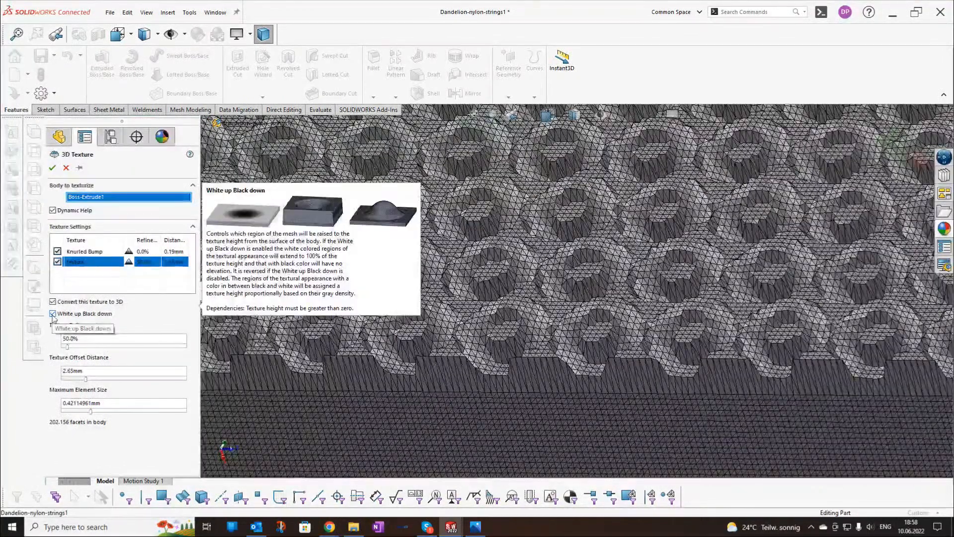
pyautogui.click(52, 313)
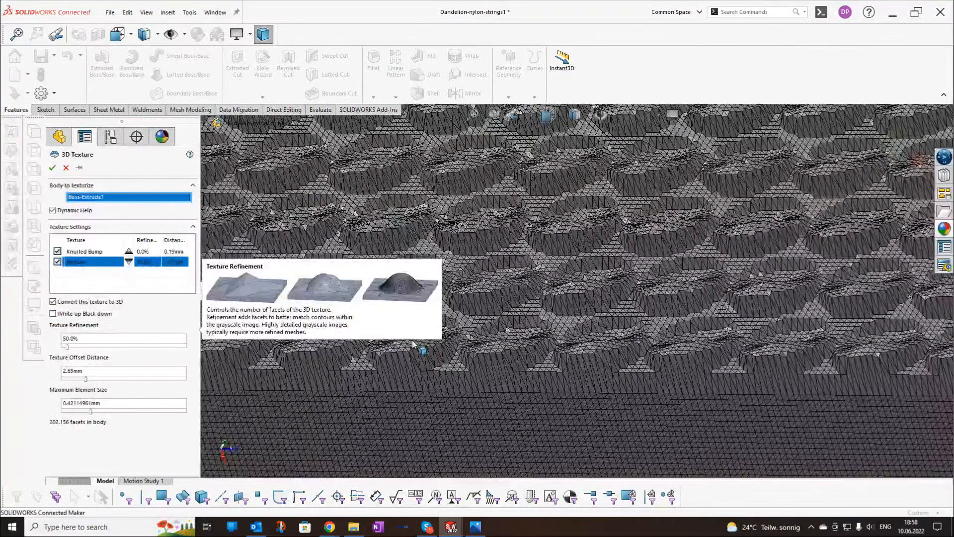
pyautogui.moveTo(413, 343); pyautogui.dragTo(536, 393, button='middle')
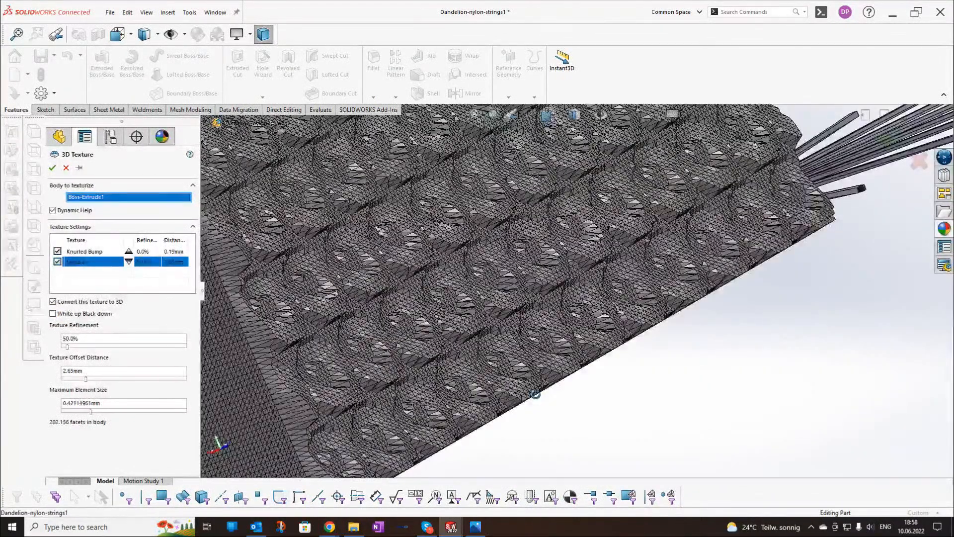
pyautogui.moveTo(536, 394)
pyautogui.mouseDown(button='middle')
pyautogui.moveTo(417, 367)
pyautogui.moveTo(450, 298)
pyautogui.moveTo(267, 287)
pyautogui.mouseUp(button='middle')
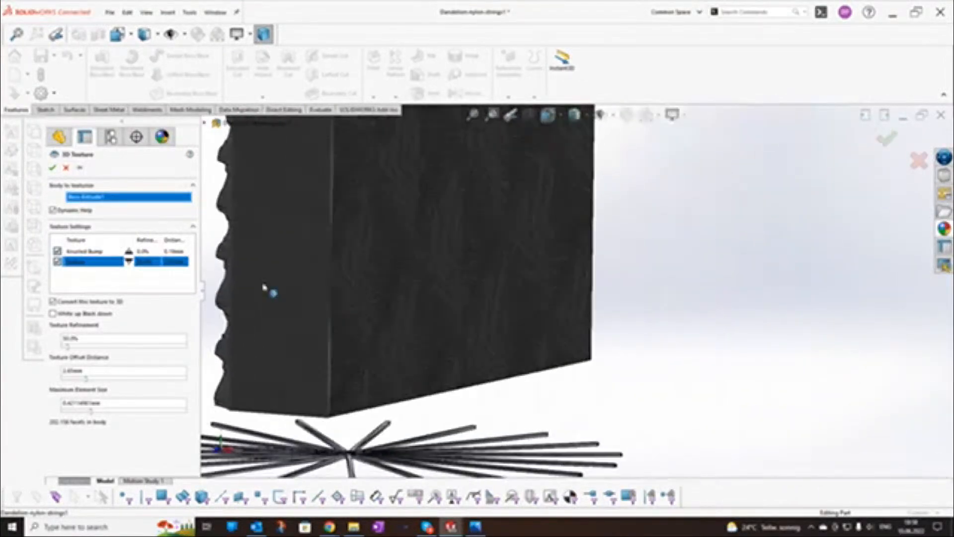
# - Set Knurled Bump's refinement to 50% and its offset distance to about 2.11 mm, and accept the 3D texture
pyautogui.click(87, 252)
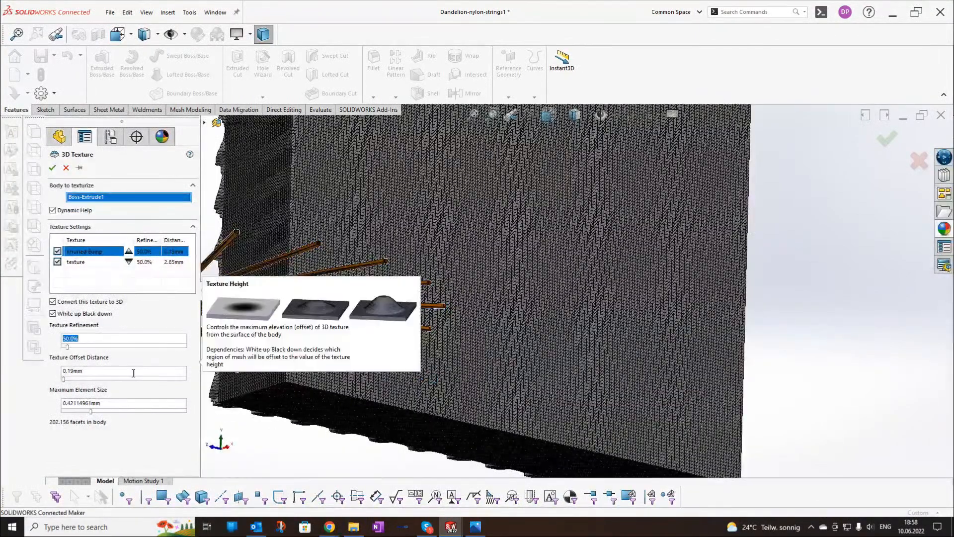
pyautogui.moveTo(67, 381); pyautogui.dragTo(83, 383)
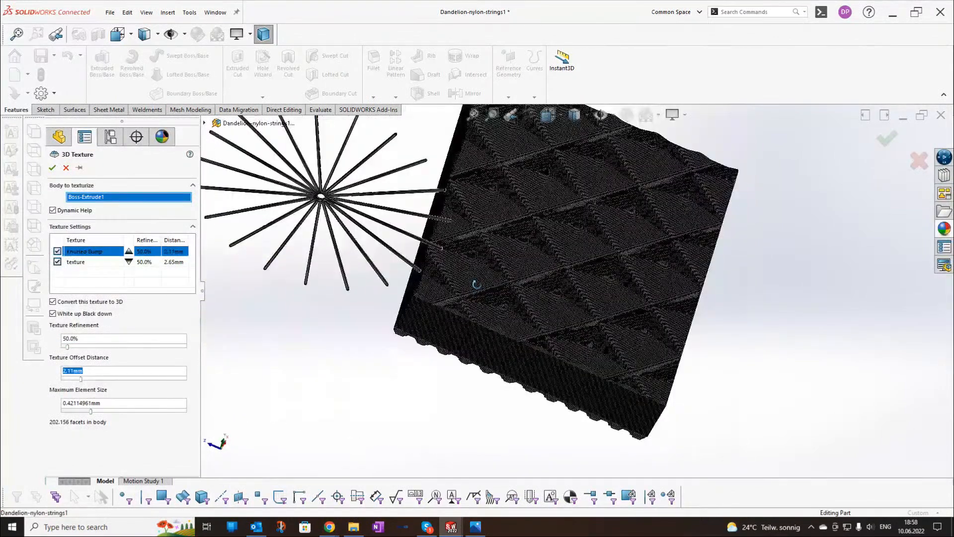
pyautogui.moveTo(476, 284); pyautogui.dragTo(554, 325, button='middle')
pyautogui.click(51, 167)
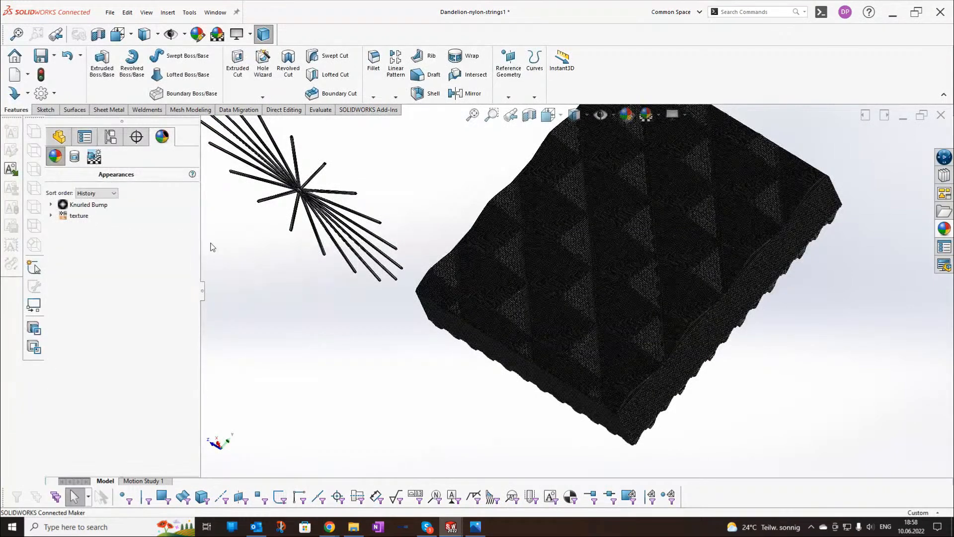
# - Show the part's feature tree, expand the Graphic Bodies folder and select the textured plate's graphic body
pyautogui.scroll(2, 569, 279)
pyautogui.moveTo(570, 279); pyautogui.dragTo(630, 318, button='middle')
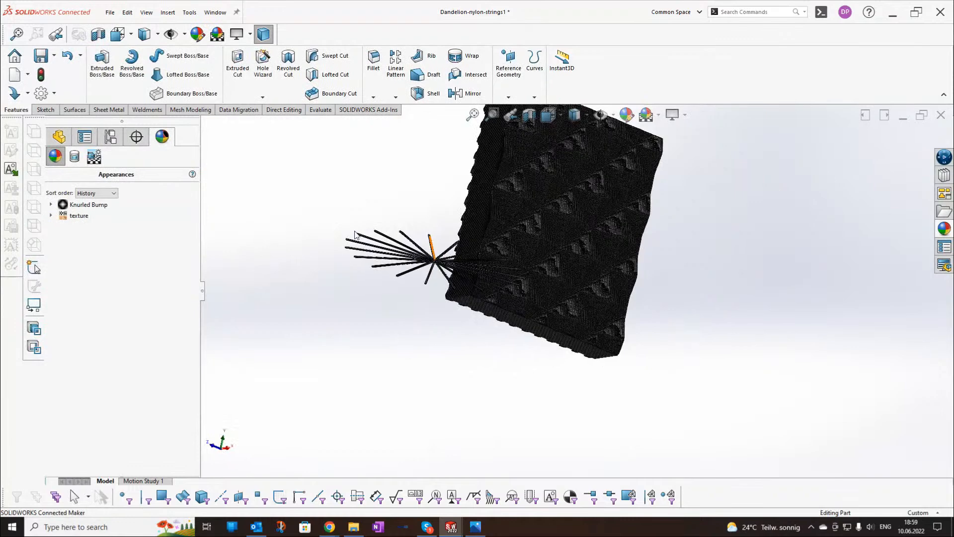
pyautogui.click(65, 142)
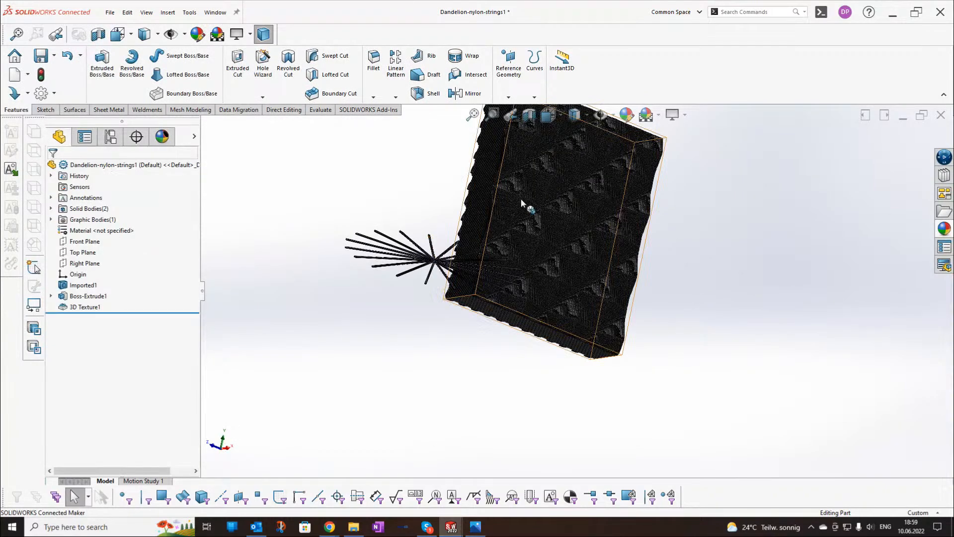
pyautogui.moveTo(567, 224); pyautogui.dragTo(524, 188, button='middle')
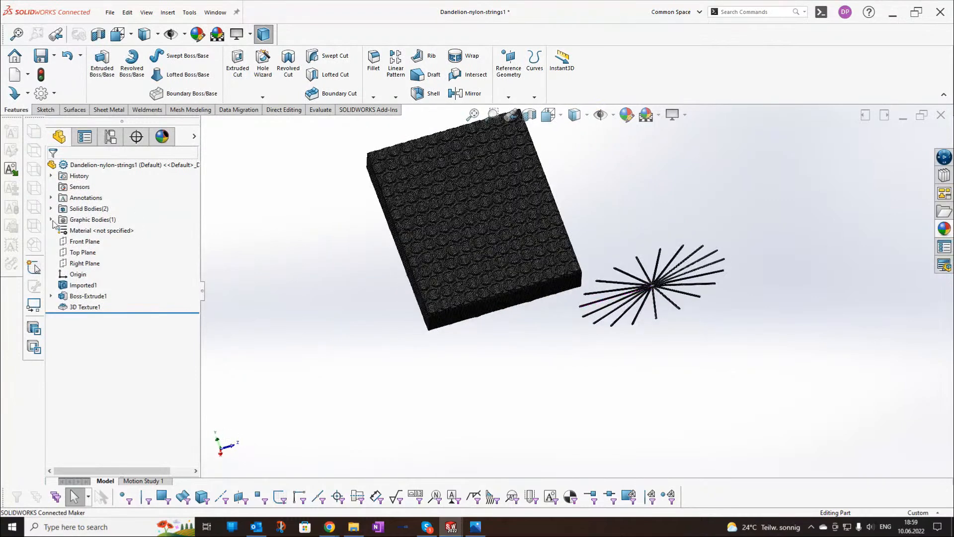
pyautogui.click(50, 219)
pyautogui.click(94, 231)
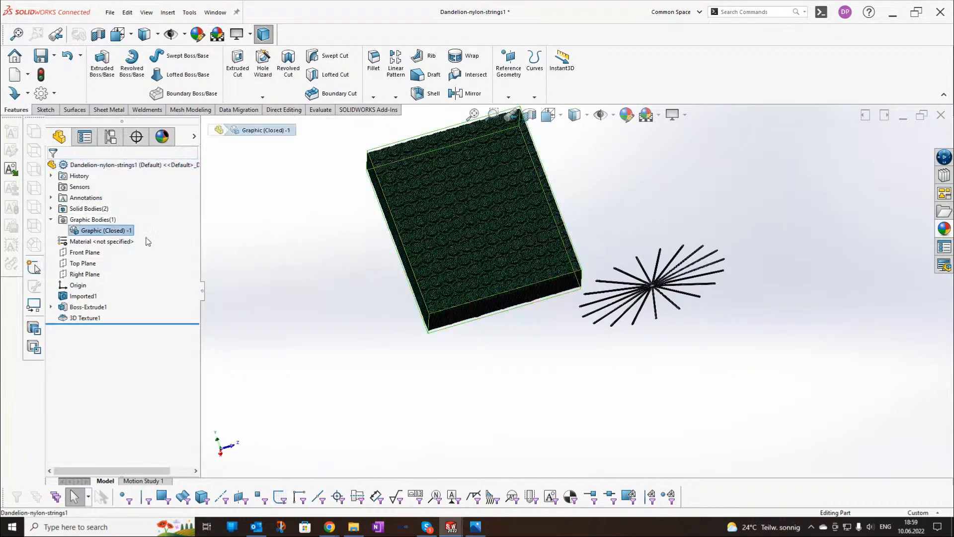
pyautogui.click(167, 15)
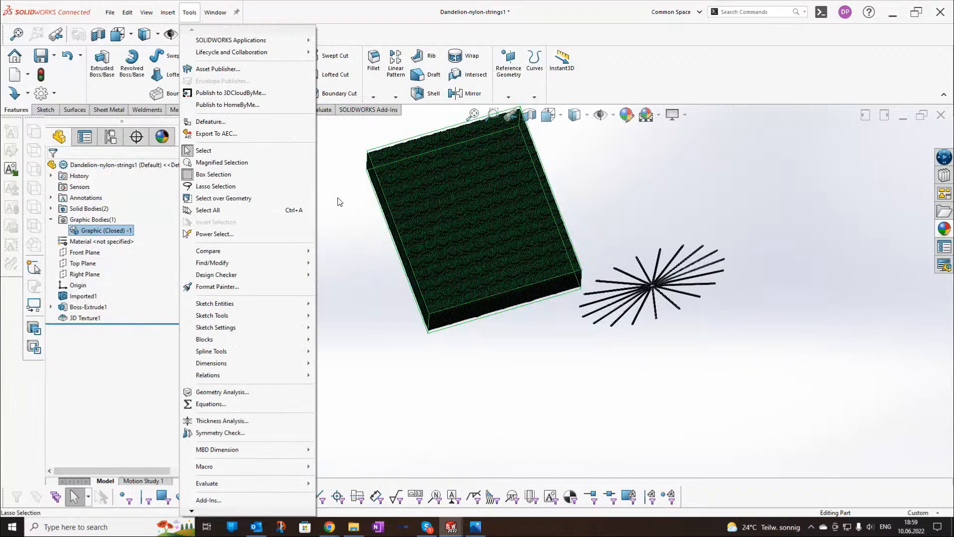
pyautogui.click(414, 162)
# - Examine the knurled and circle-textured faces of the plate from several sides
pyautogui.moveTo(414, 162); pyautogui.dragTo(511, 192, button='middle')
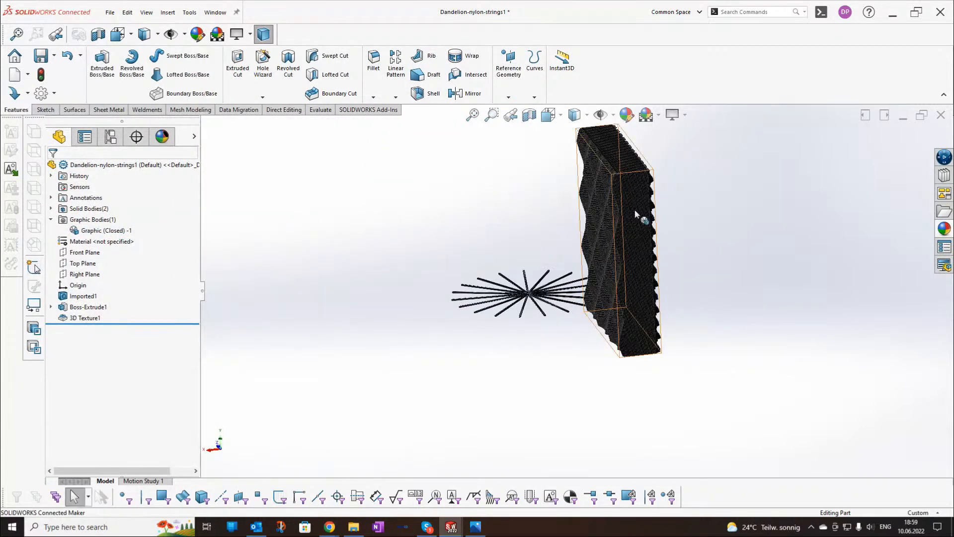
pyautogui.moveTo(634, 209); pyautogui.dragTo(631, 279, button='middle')
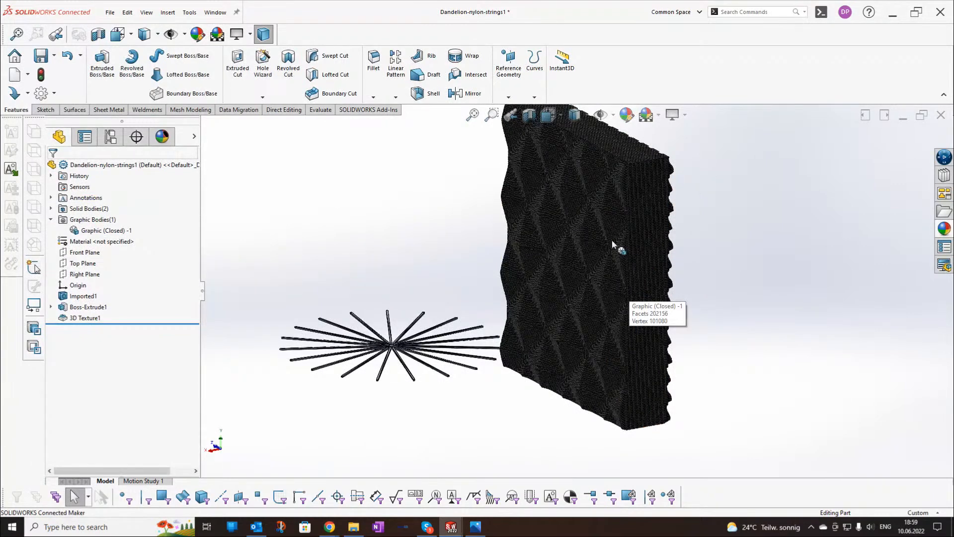
pyautogui.moveTo(610, 230); pyautogui.dragTo(426, 220, button='middle')
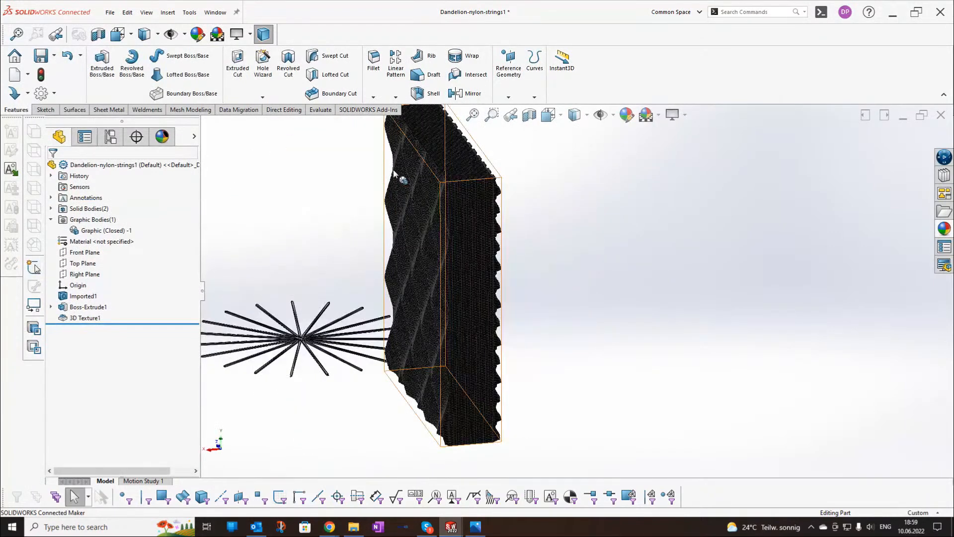
pyautogui.moveTo(444, 285); pyautogui.dragTo(556, 300, button='middle')
pyautogui.moveTo(616, 257); pyautogui.dragTo(622, 301, button='middle')
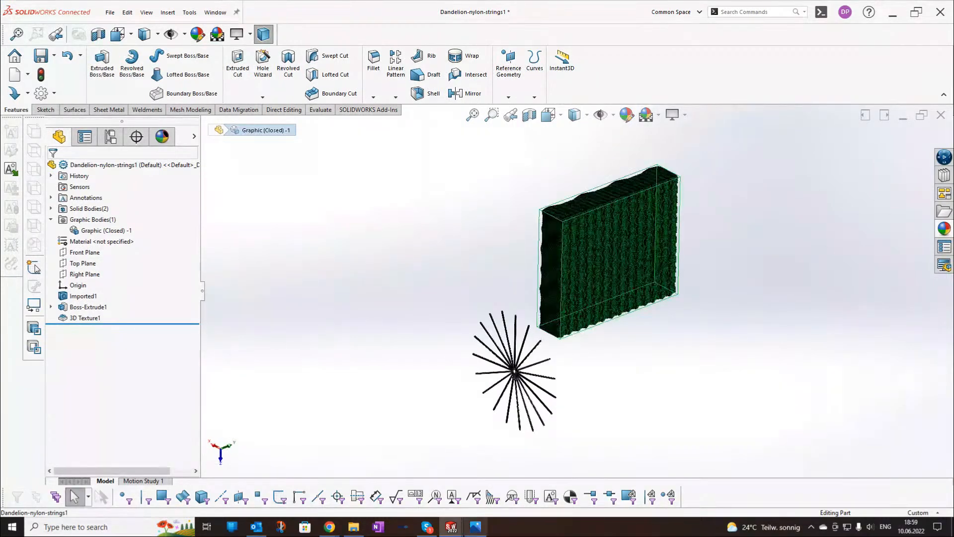
# - Switch to Photos and browse the pictures comparing the smooth and textured green 3D prints
pyautogui.click(475, 526)
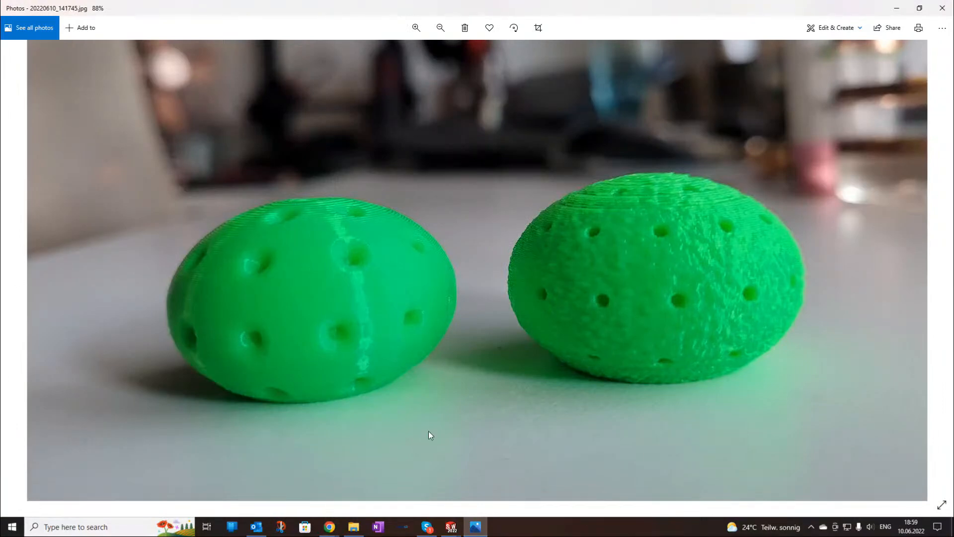
pyautogui.scroll(-4, 901, 291)
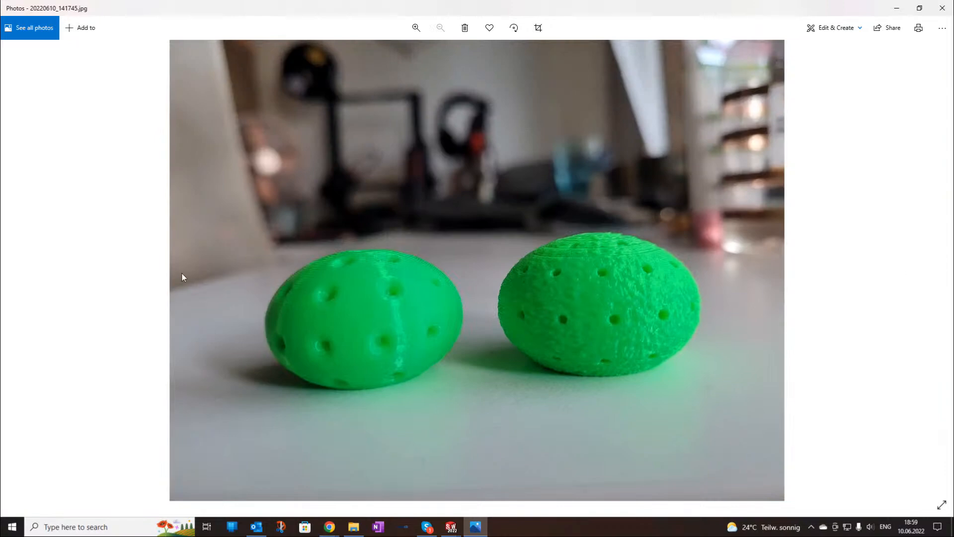
pyautogui.click(14, 267)
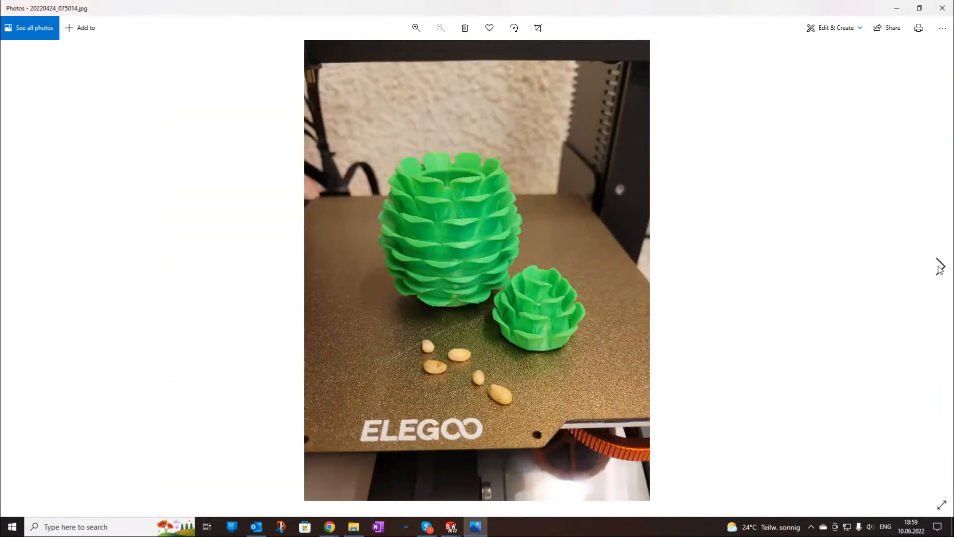
pyautogui.click(940, 267)
pyautogui.click(940, 268)
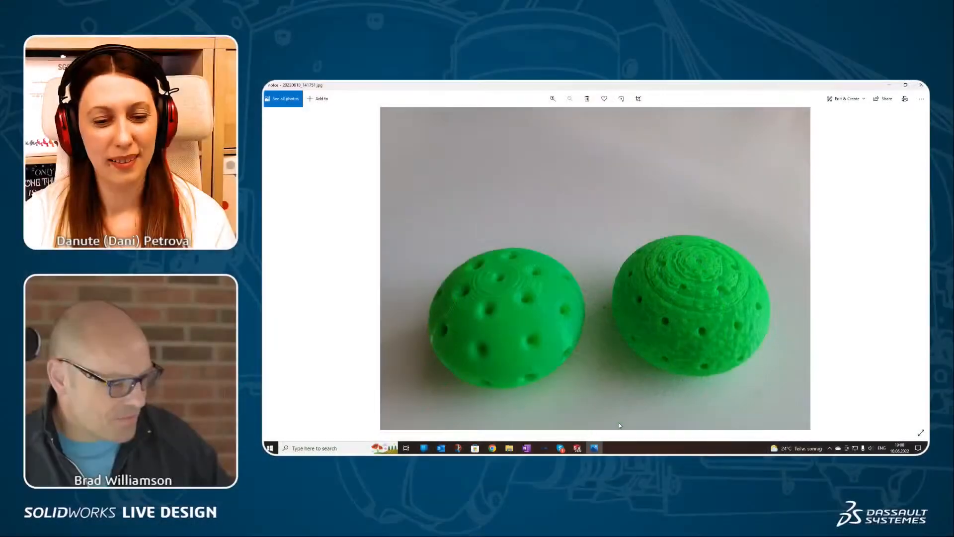
# - Switch back to the Dandelion-nylon-strings1 part in SOLIDWORKS and clear the selection
pyautogui.moveTo(578, 450)
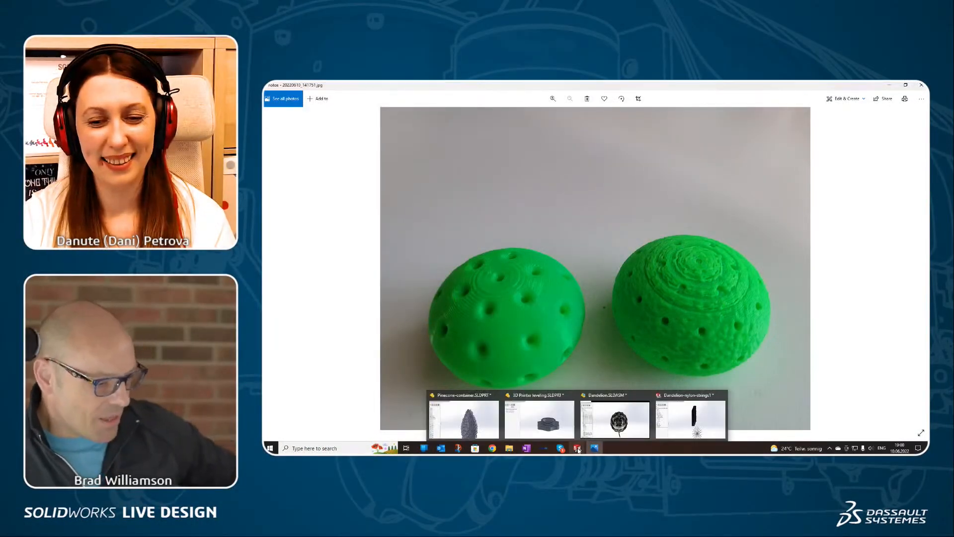
pyautogui.click(682, 423)
pyautogui.click(720, 367)
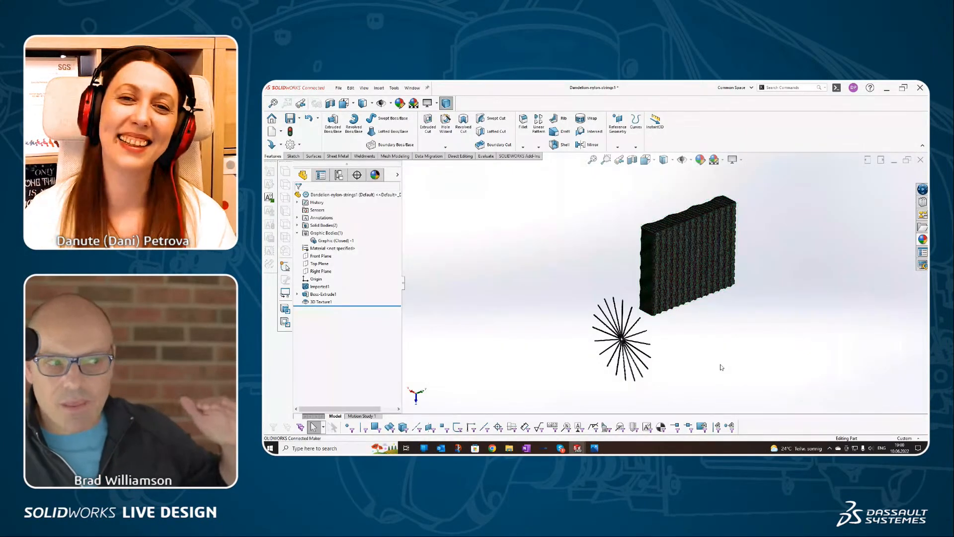